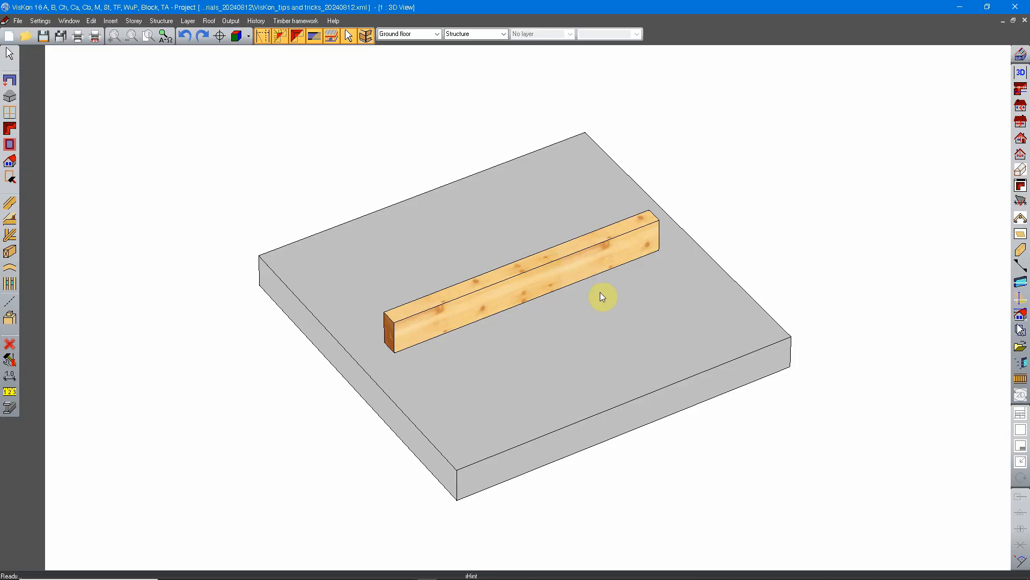
pyautogui.moveTo(538, 333); pyautogui.dragTo(641, 289, button='middle')
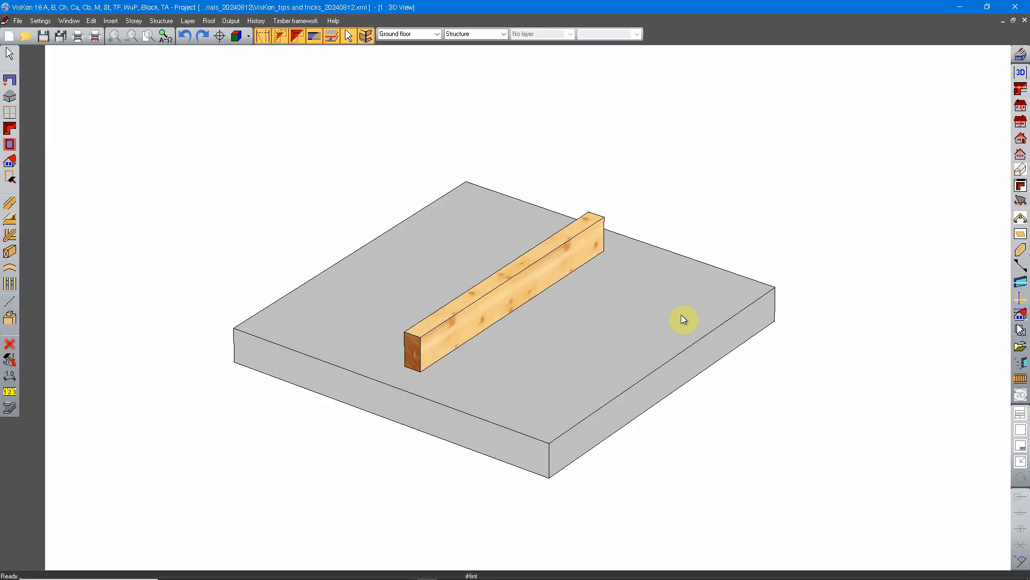
pyautogui.moveTo(681, 296); pyautogui.dragTo(559, 406, button='middle')
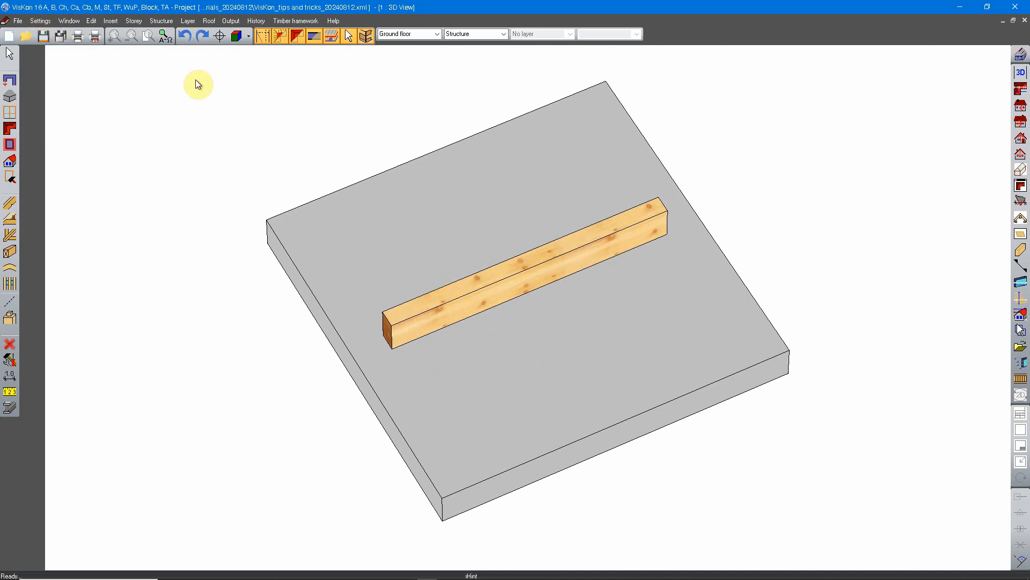
pyautogui.moveTo(535, 386); pyautogui.dragTo(628, 356, button='middle')
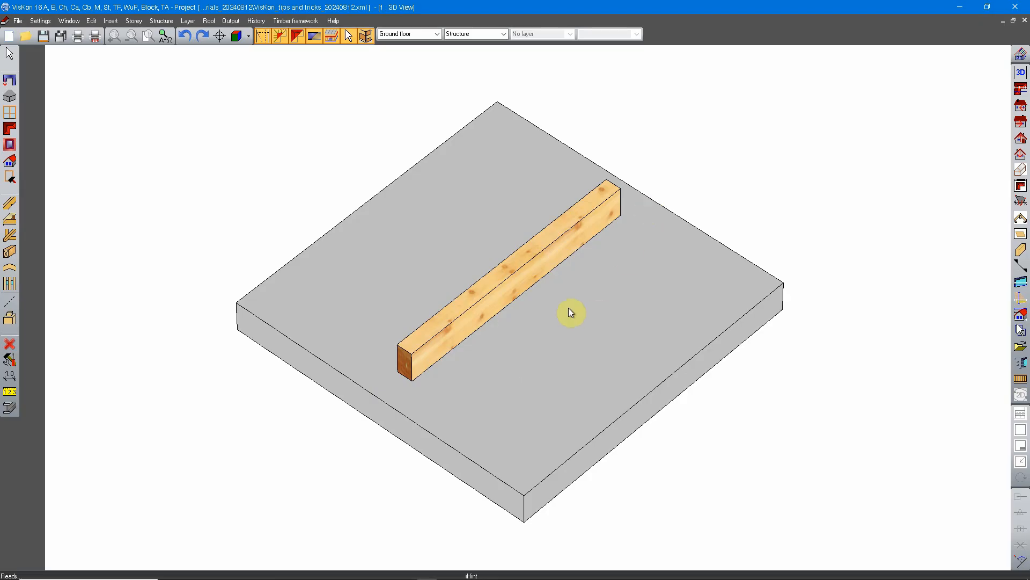
# Step: Select the timber beam on the slab and start the Move/Rotate command for it
pyautogui.click(486, 310)
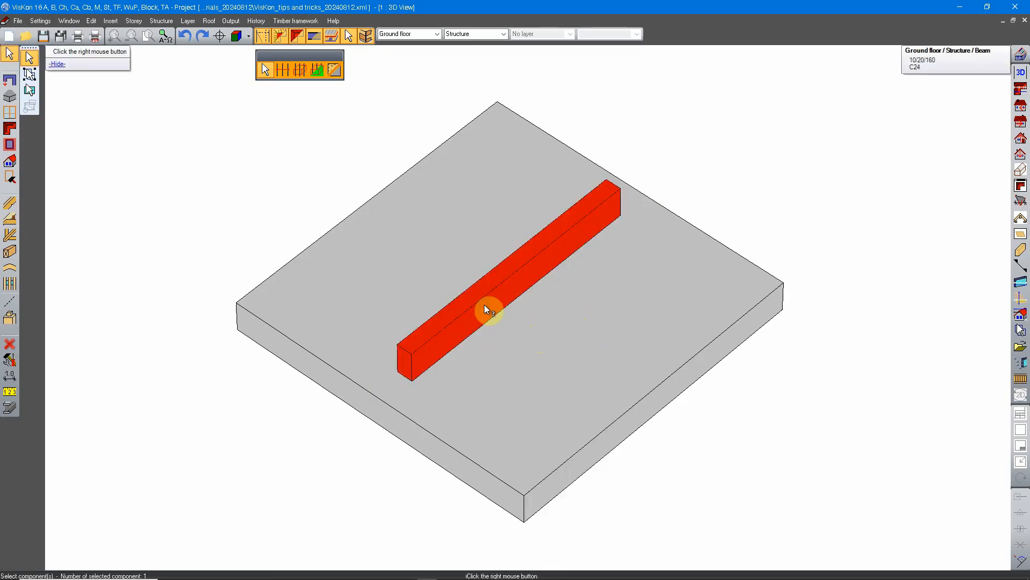
pyautogui.rightClick(485, 307)
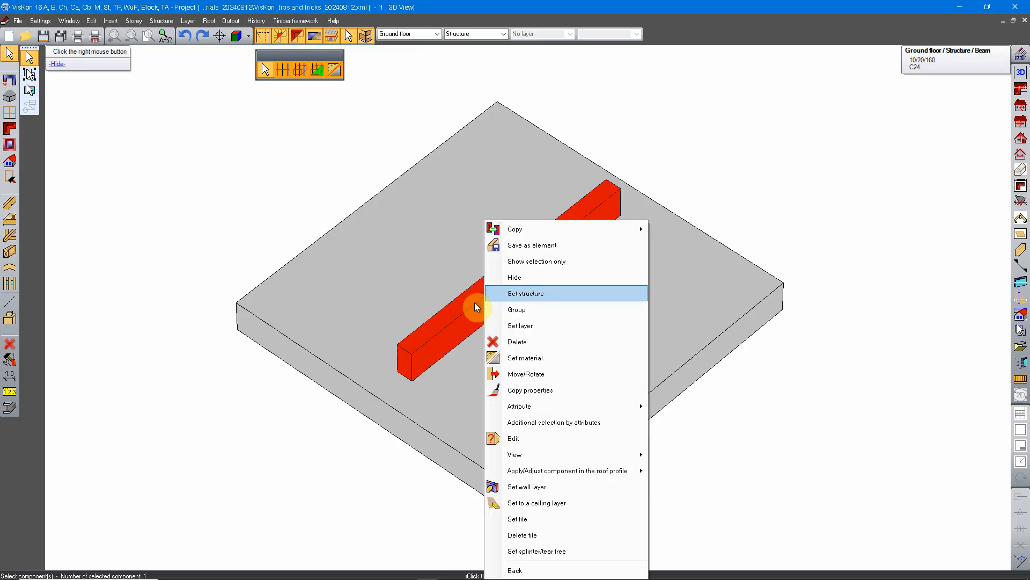
pyautogui.click(518, 379)
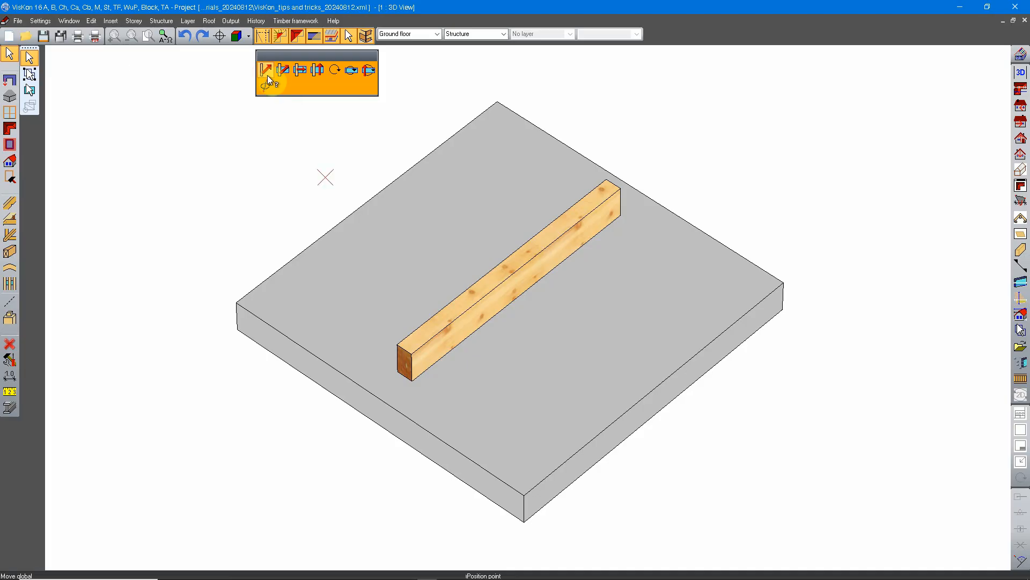
pyautogui.click(413, 378)
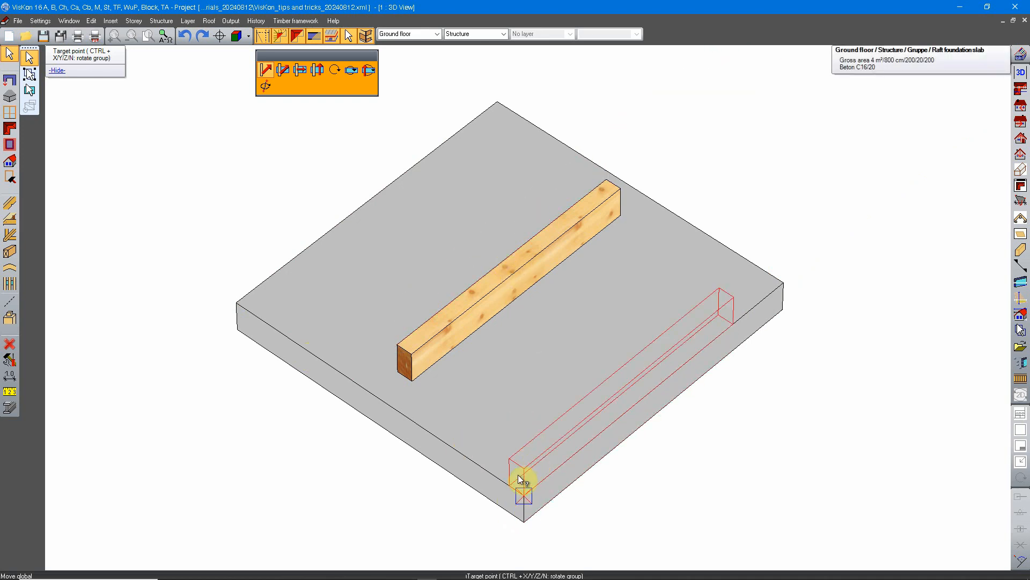
pyautogui.click(411, 377)
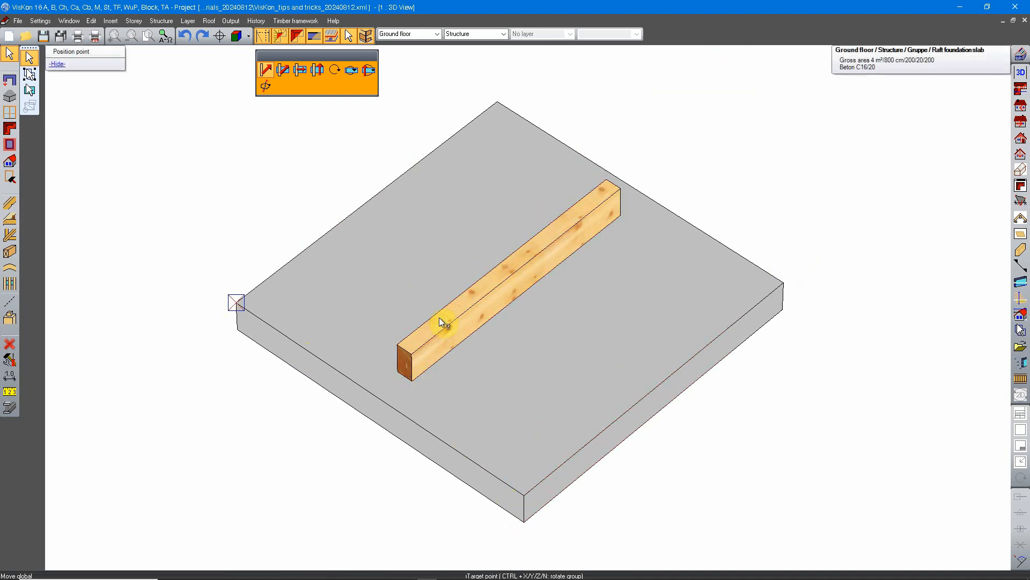
pyautogui.click(489, 311)
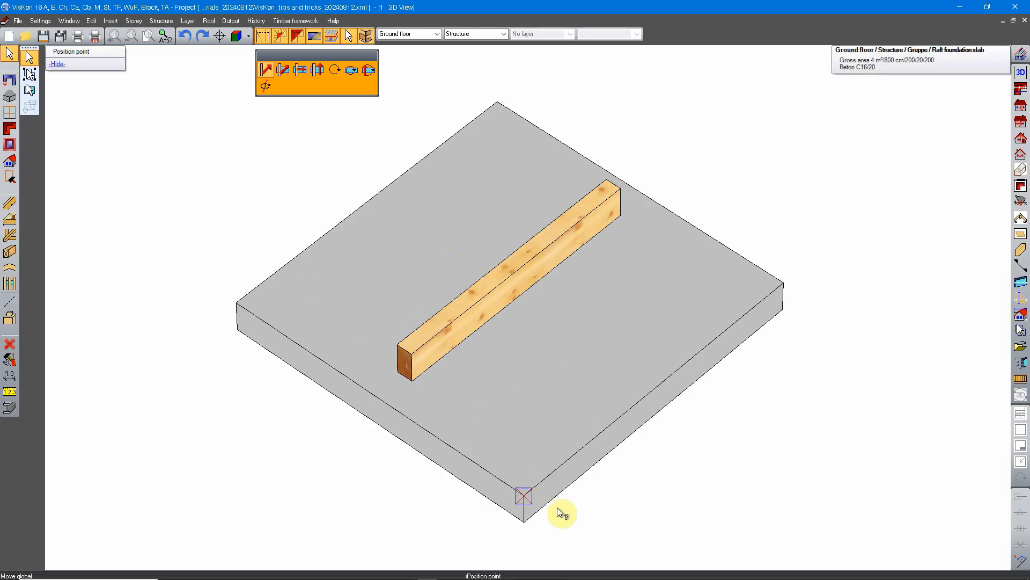
pyautogui.click(527, 499)
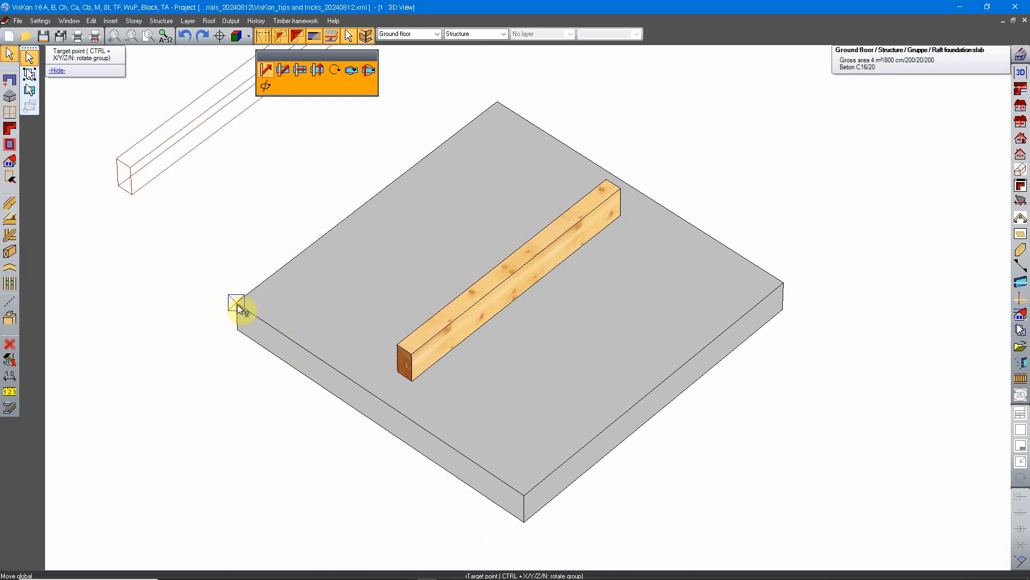
pyautogui.moveTo(248, 290); pyautogui.dragTo(346, 430, button='middle')
pyautogui.click(349, 455)
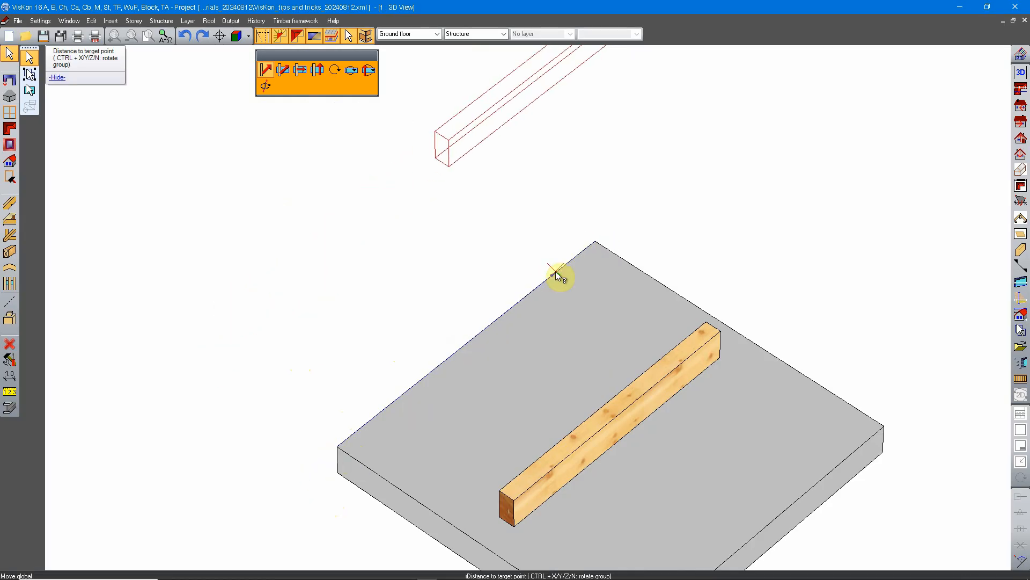
pyautogui.rightClick(450, 389)
pyautogui.moveTo(609, 434); pyautogui.dragTo(516, 368, button='middle')
pyautogui.rightClick(491, 385)
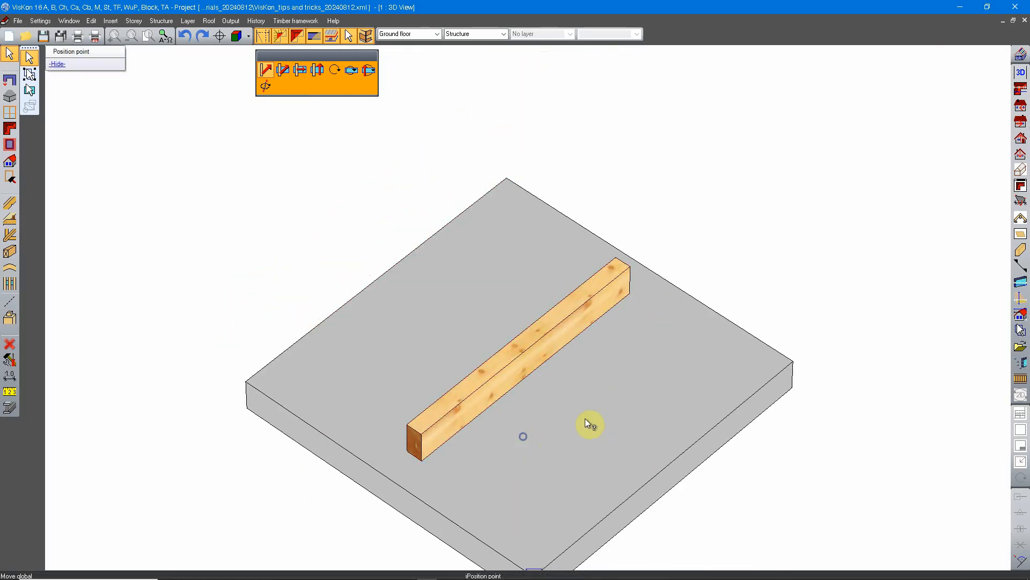
pyautogui.moveTo(417, 458); pyautogui.dragTo(450, 397, button='middle')
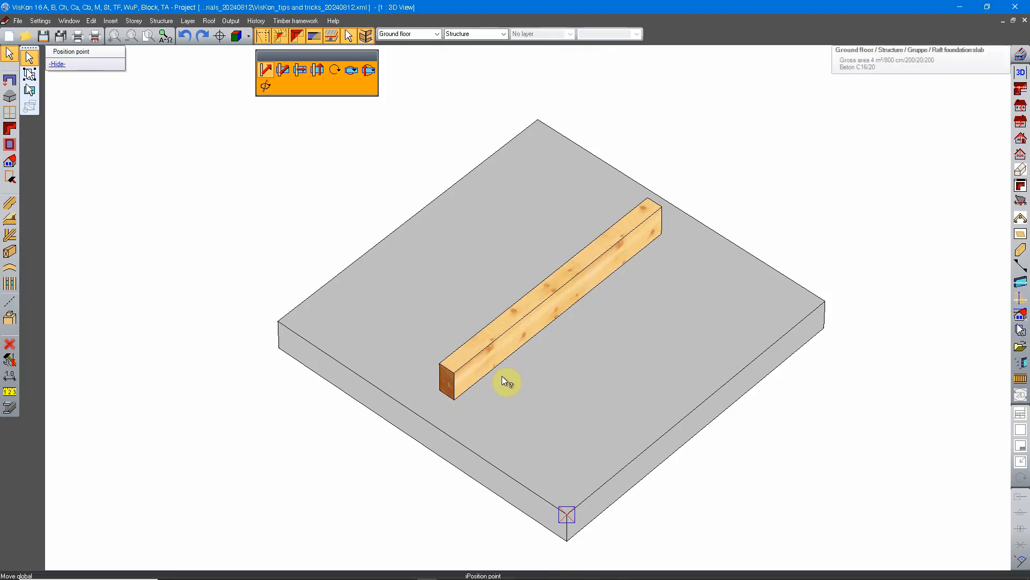
# Step: Move the beam by its lower front corner to the midpoint of the slab edge behind it, using an X-distance of 200/2 cm
pyautogui.click(454, 397)
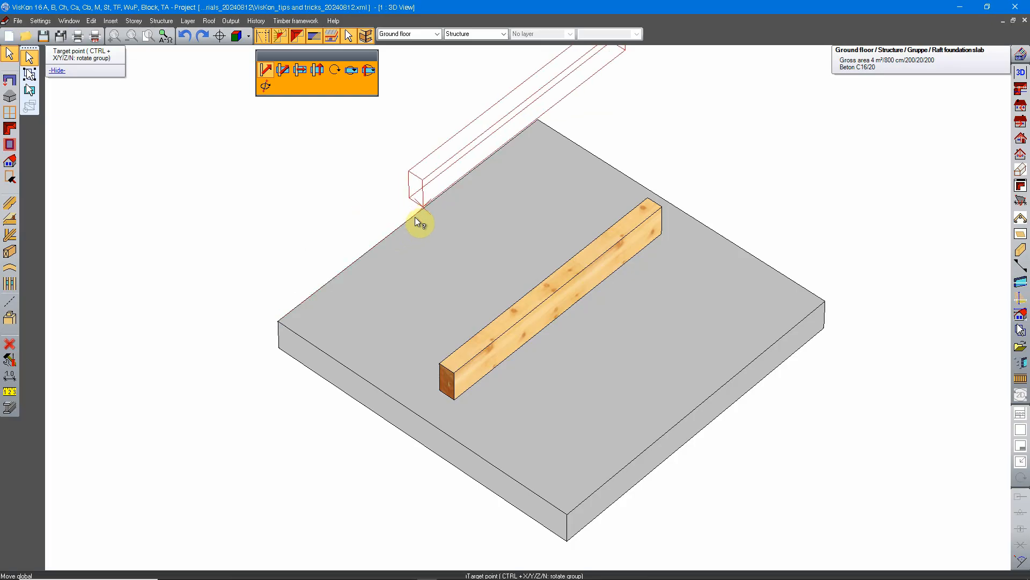
pyautogui.click(280, 322)
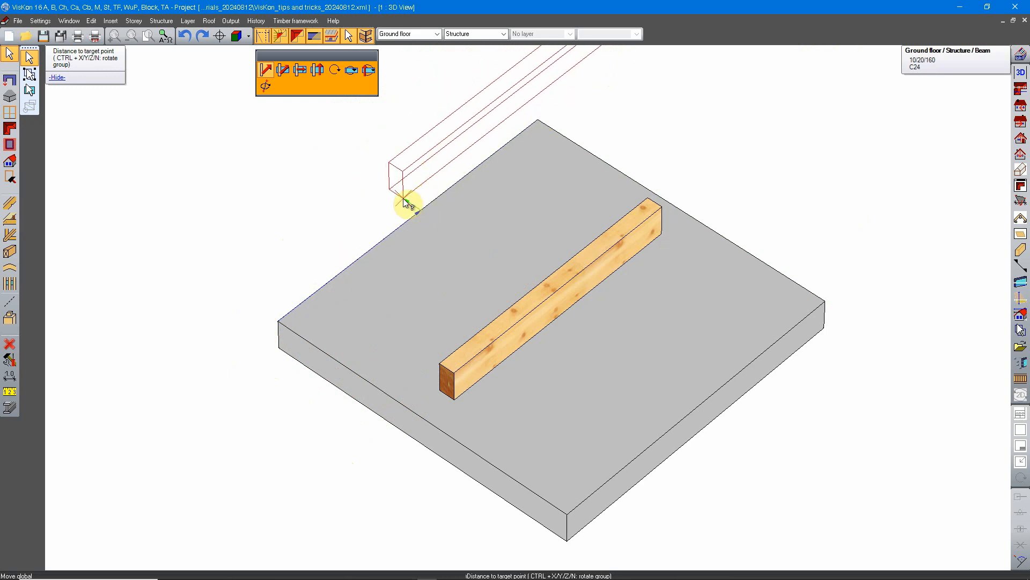
pyautogui.click(538, 121)
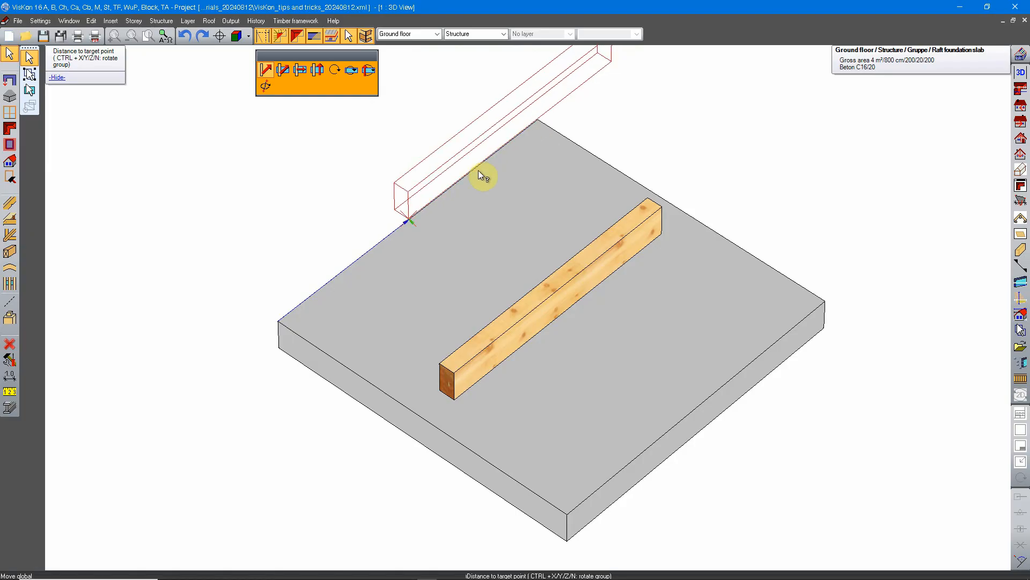
pyautogui.click(537, 121)
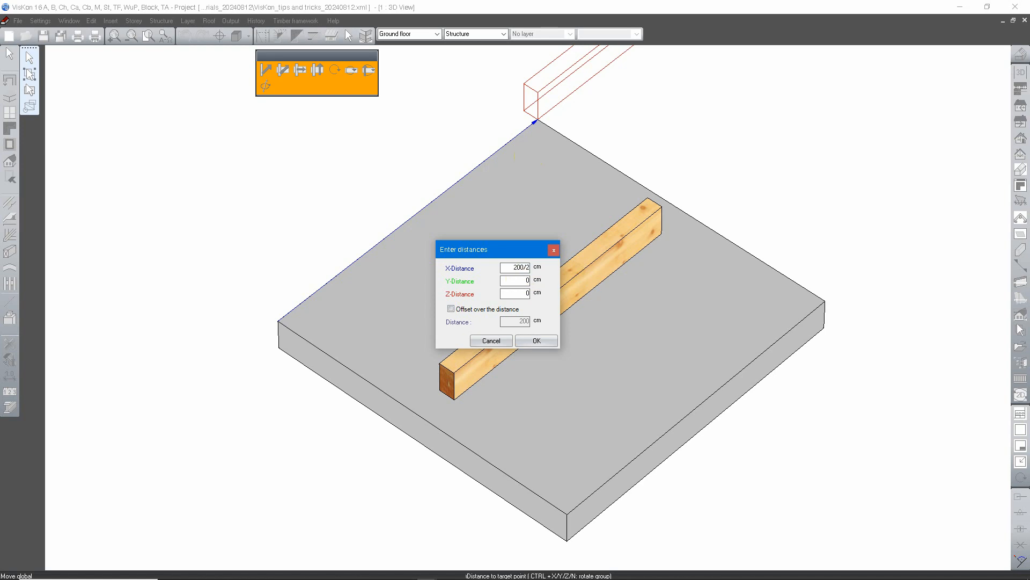
pyautogui.click(523, 284)
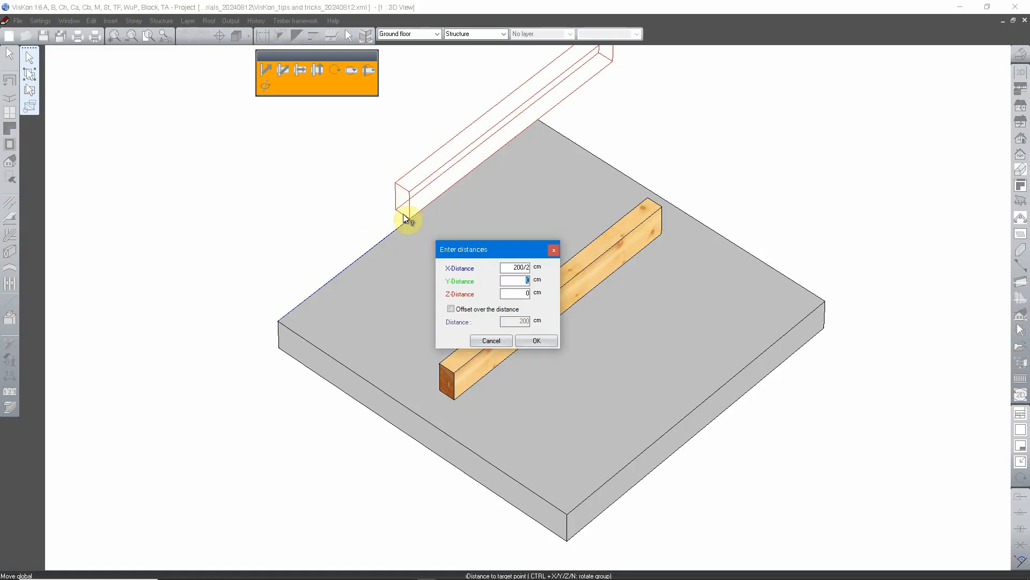
pyautogui.click(543, 342)
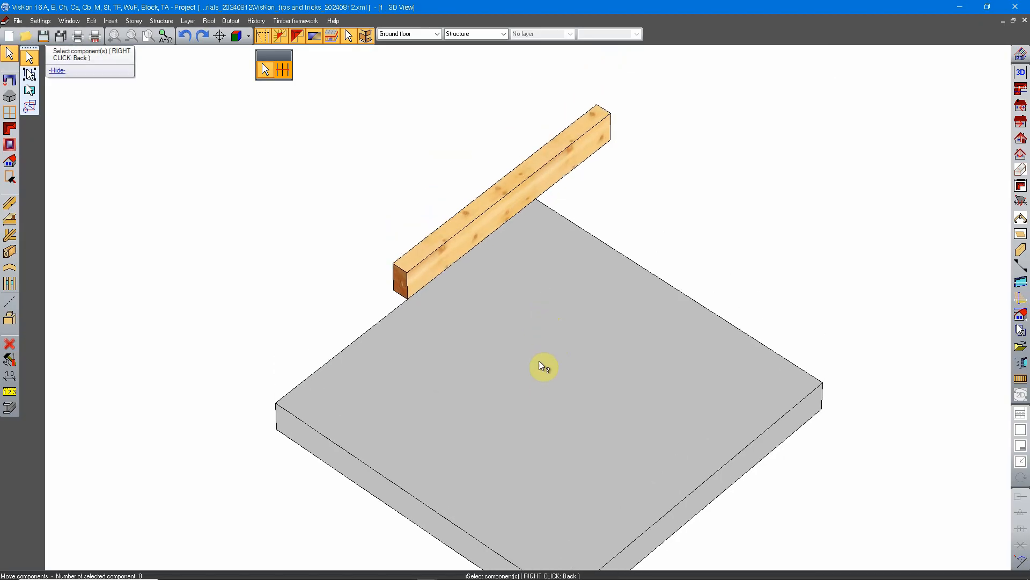
# Step: Move the beam's lower front corner to the slab's centre, halving the distances to the slab's front corner: X -100/2 cm, Y -200/2 cm
pyautogui.moveTo(557, 361); pyautogui.dragTo(347, 248, button='middle')
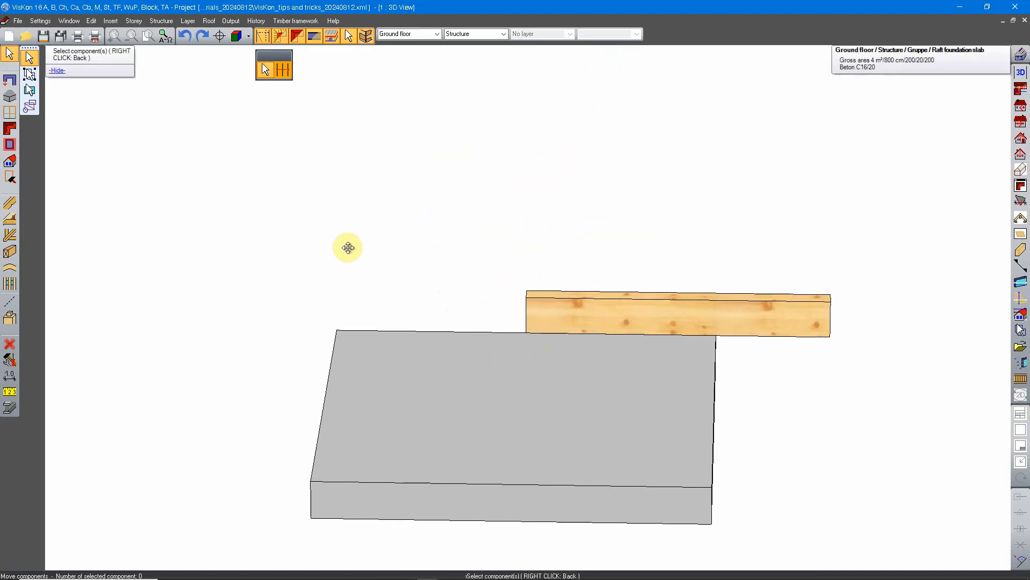
pyautogui.moveTo(460, 329); pyautogui.dragTo(483, 306, button='middle')
pyautogui.click(373, 222)
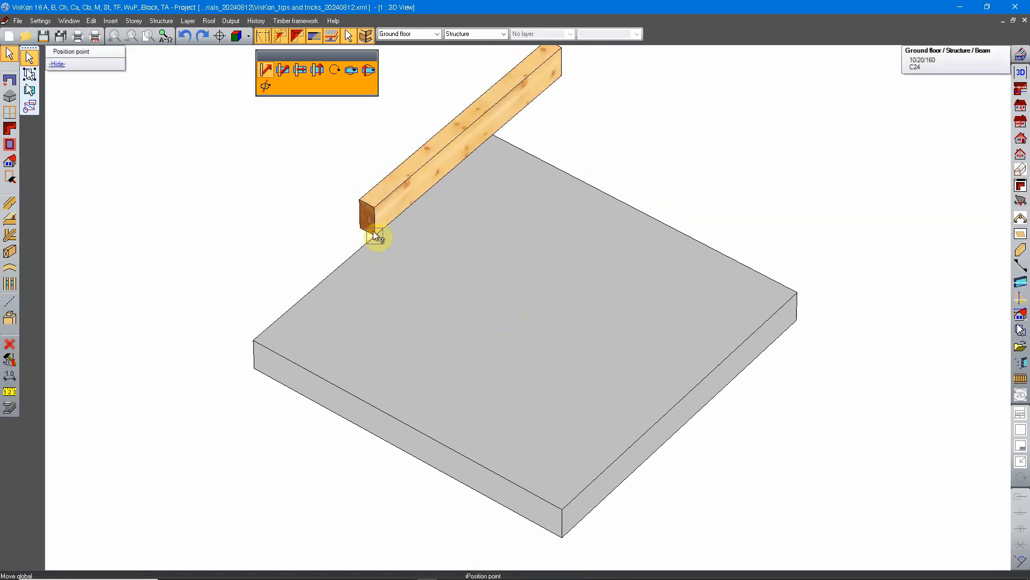
pyautogui.click(375, 236)
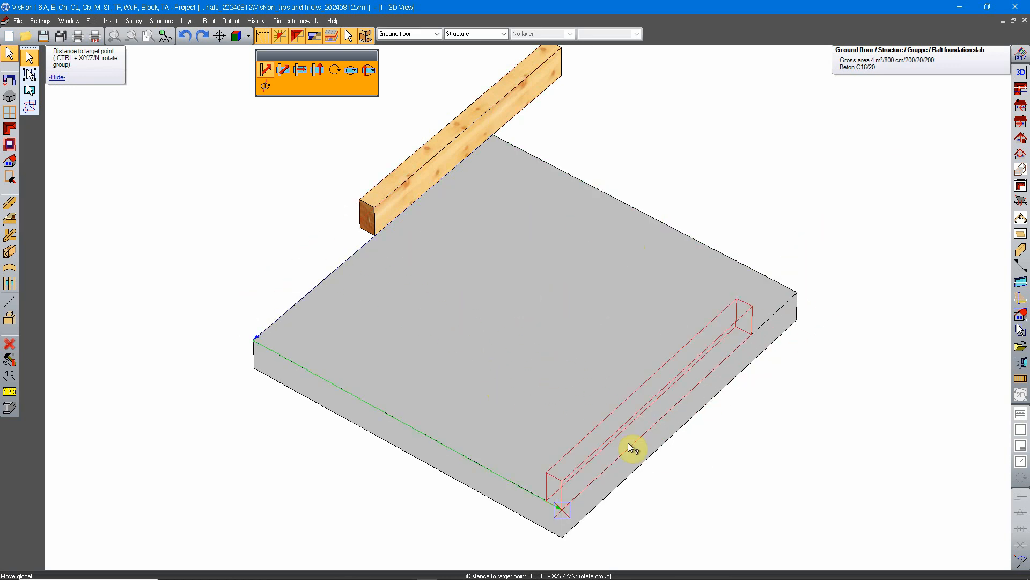
pyautogui.click(563, 508)
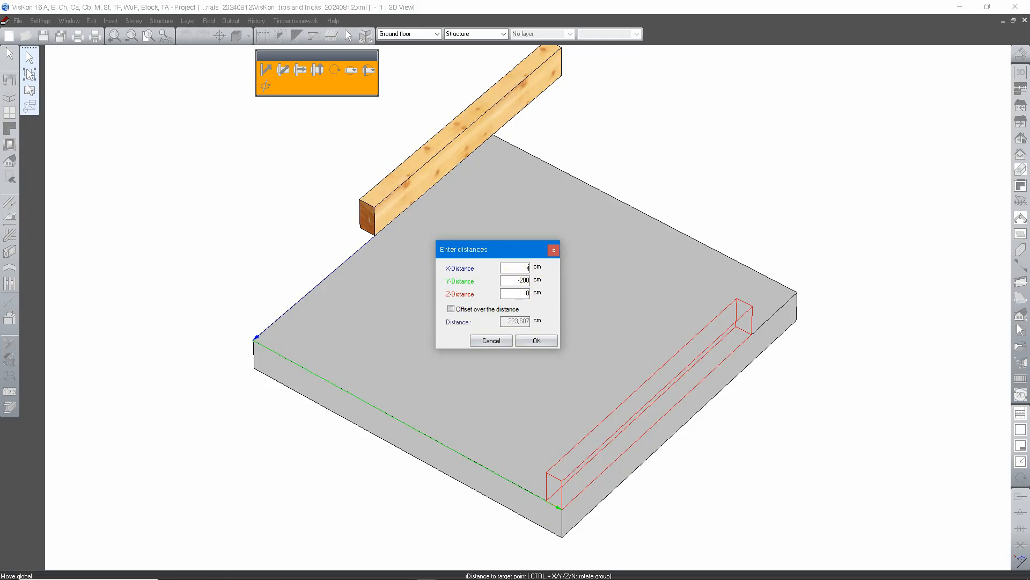
pyautogui.press('Return')
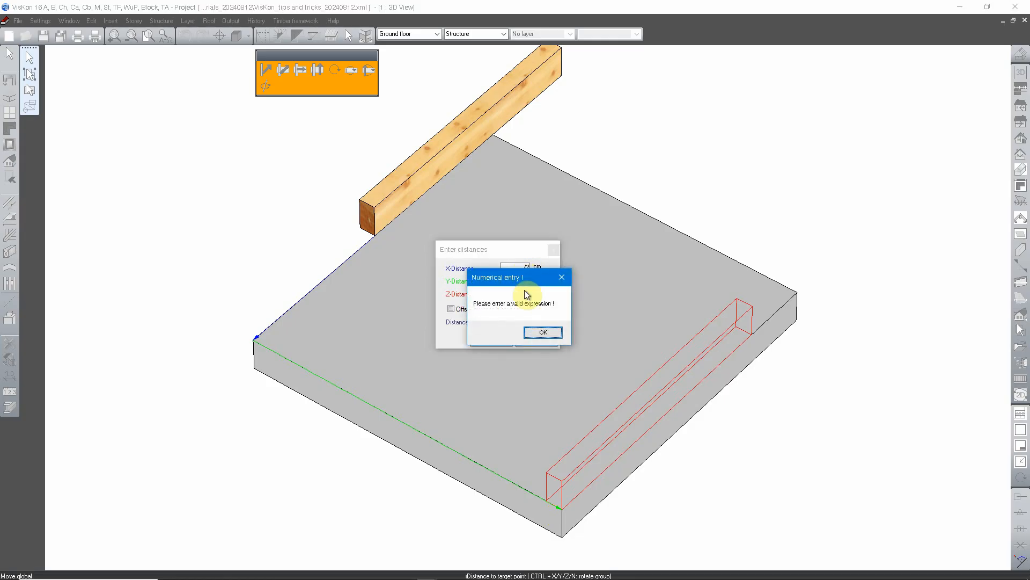
pyautogui.click(539, 332)
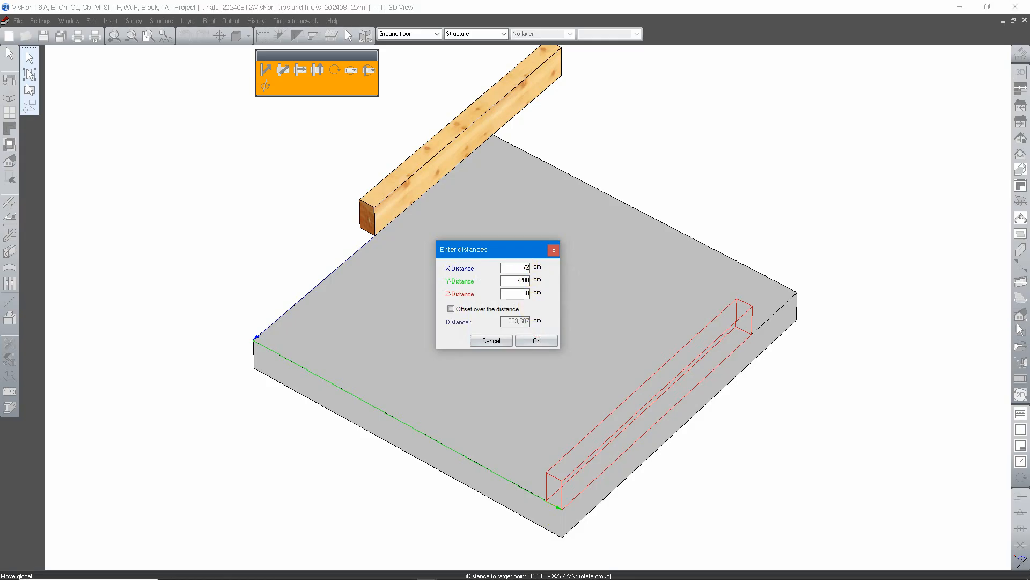
pyautogui.press('Tab')
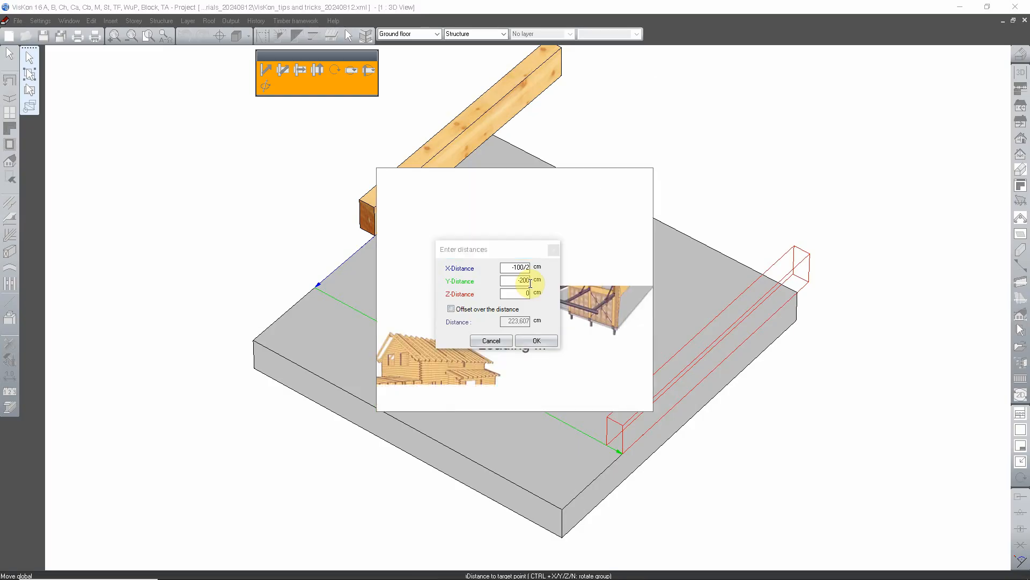
pyautogui.write('/2')
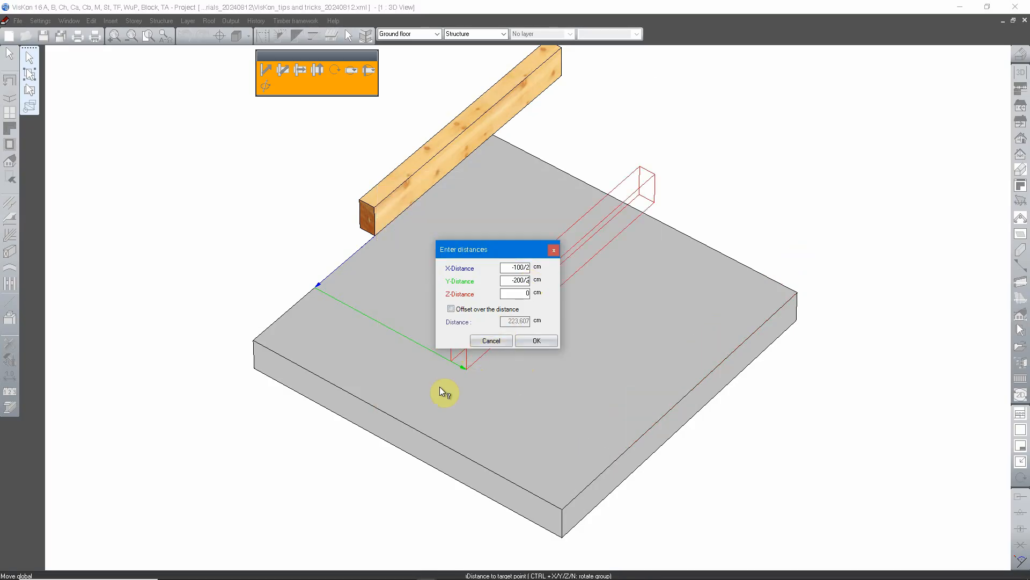
pyautogui.click(531, 341)
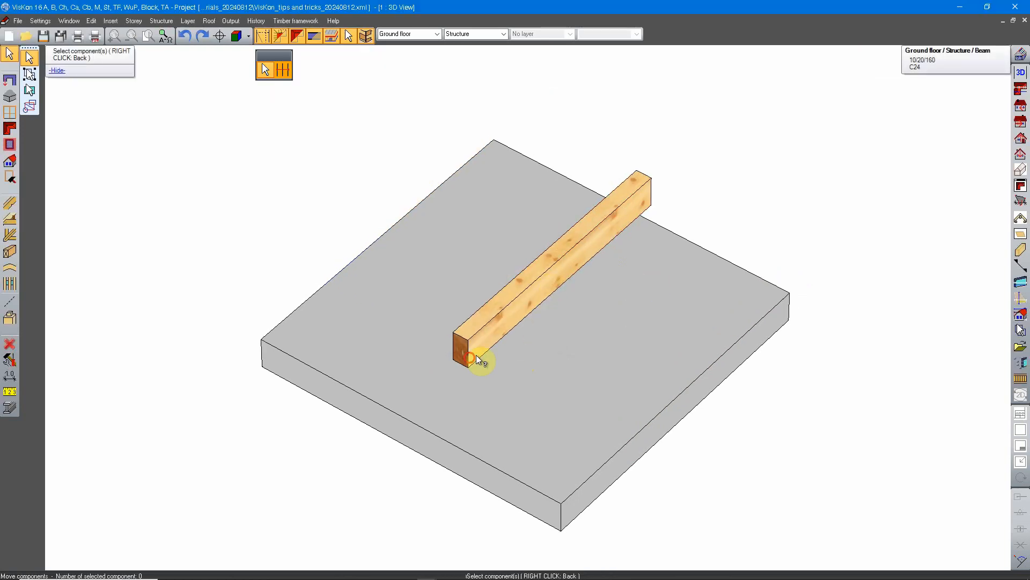
pyautogui.moveTo(476, 357); pyautogui.dragTo(508, 319, button='middle')
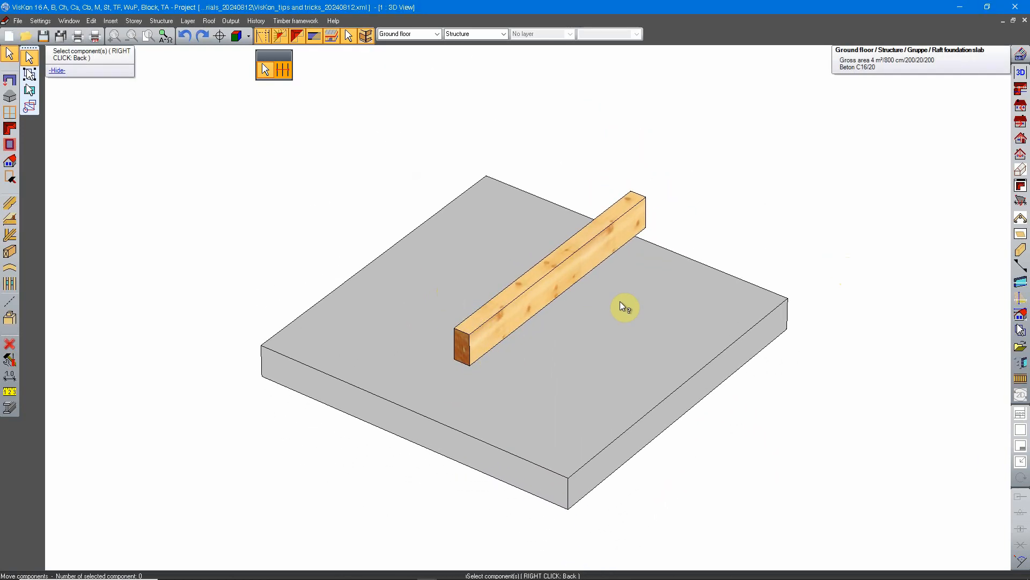
pyautogui.rightClick(576, 275)
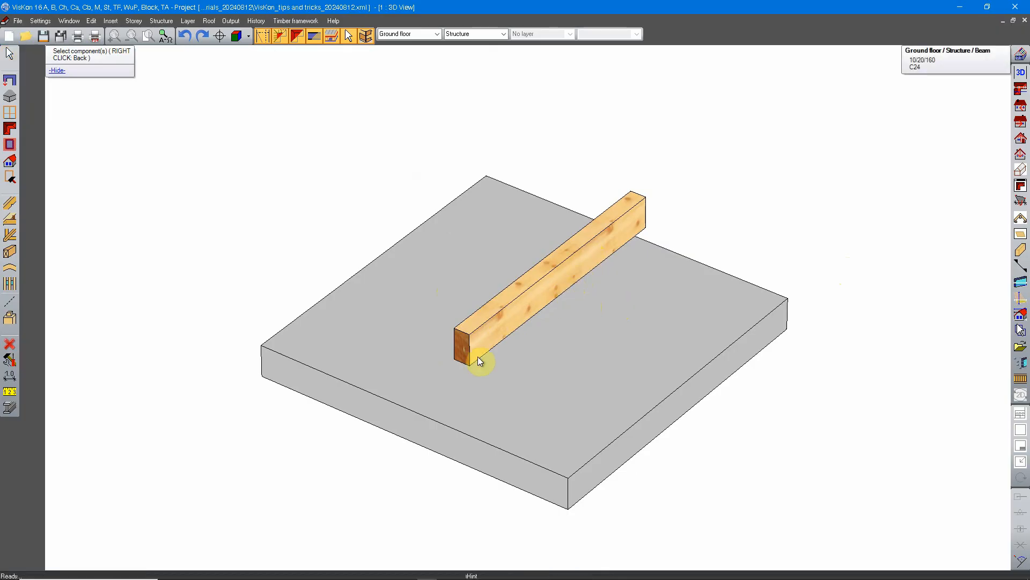
# Step: Move the beam by its lower front corner on the slab's top work plane, with distances X 200 and Y -200 cm from the slab's front corner
pyautogui.rightClick(464, 277)
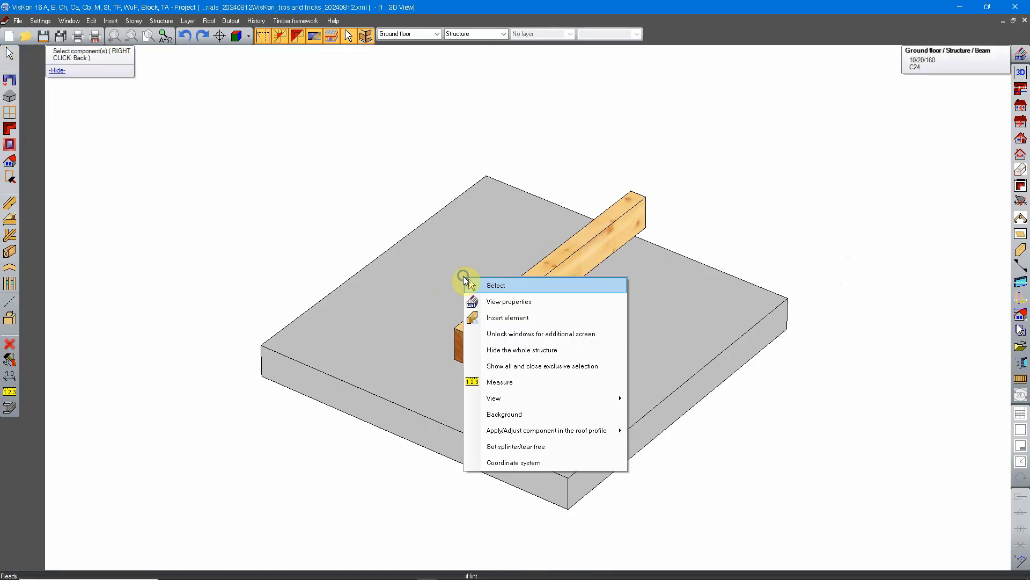
pyautogui.click(515, 286)
pyautogui.click(517, 285)
pyautogui.rightClick(495, 317)
pyautogui.click(537, 371)
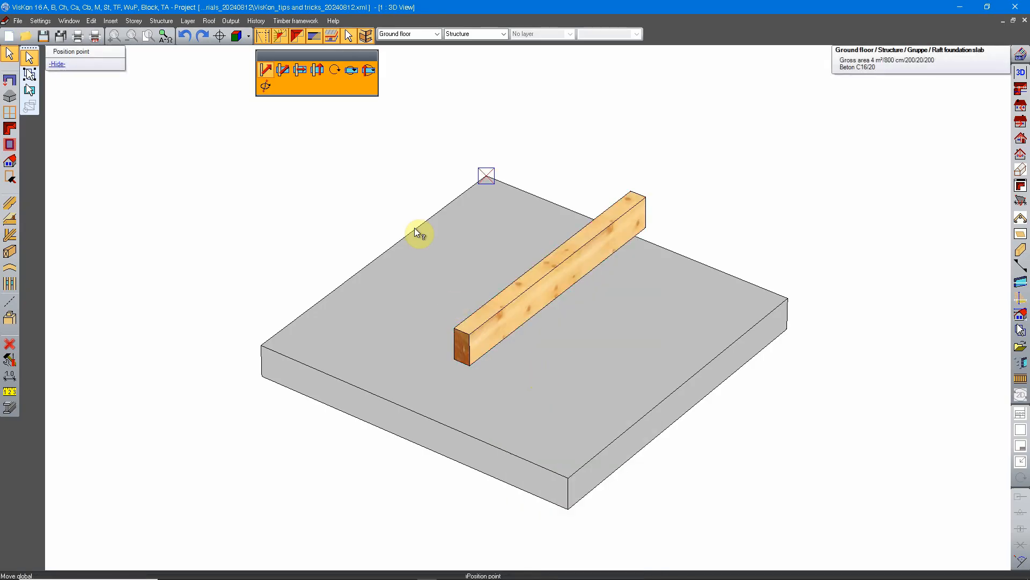
pyautogui.click(286, 71)
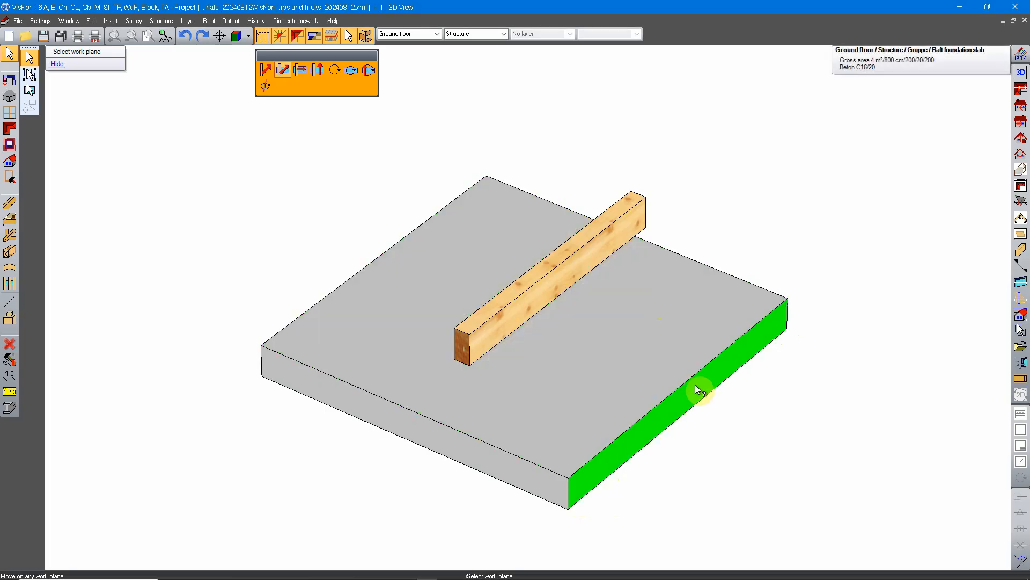
pyautogui.click(606, 351)
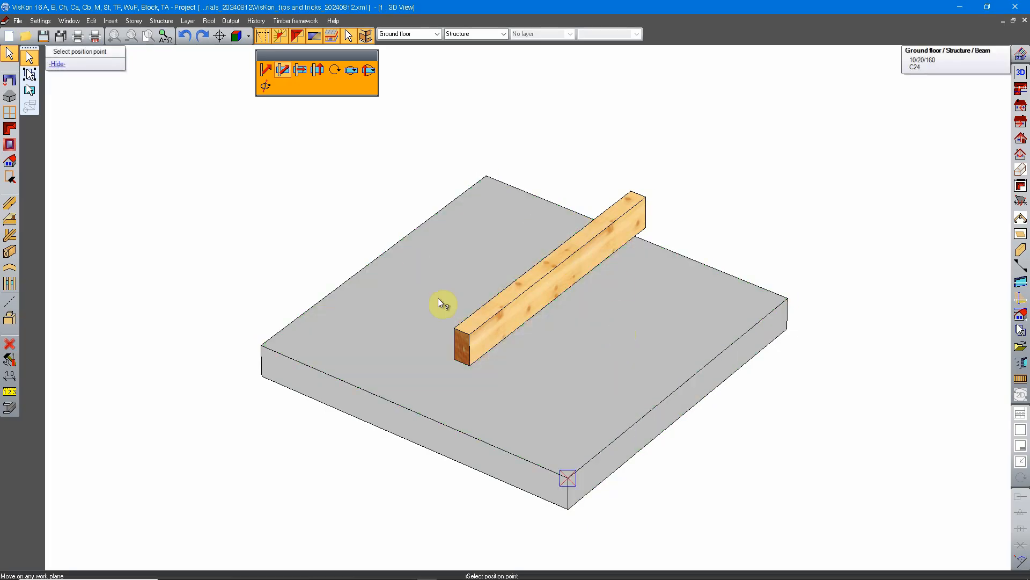
pyautogui.click(470, 367)
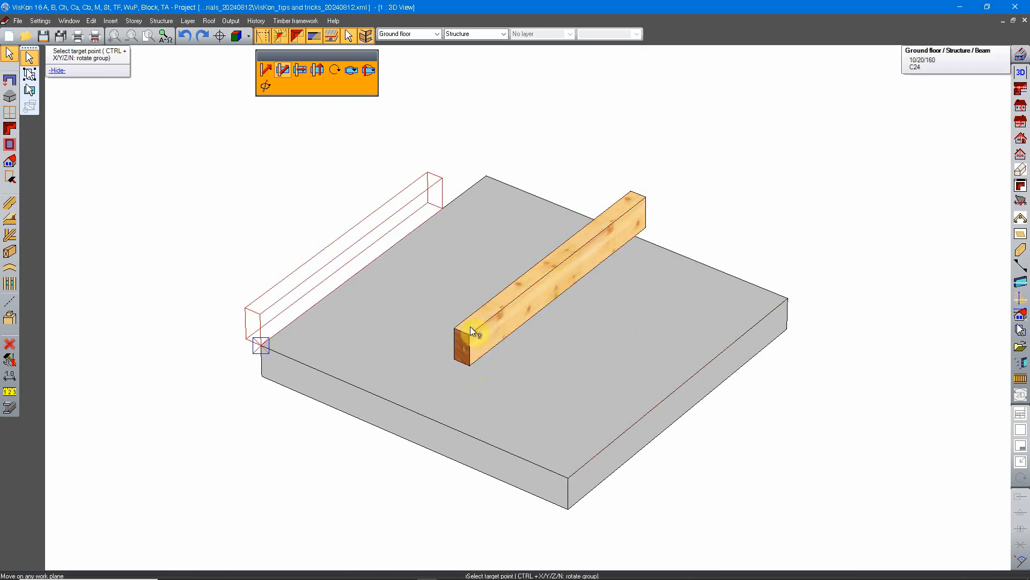
pyautogui.click(568, 474)
pyautogui.click(498, 213)
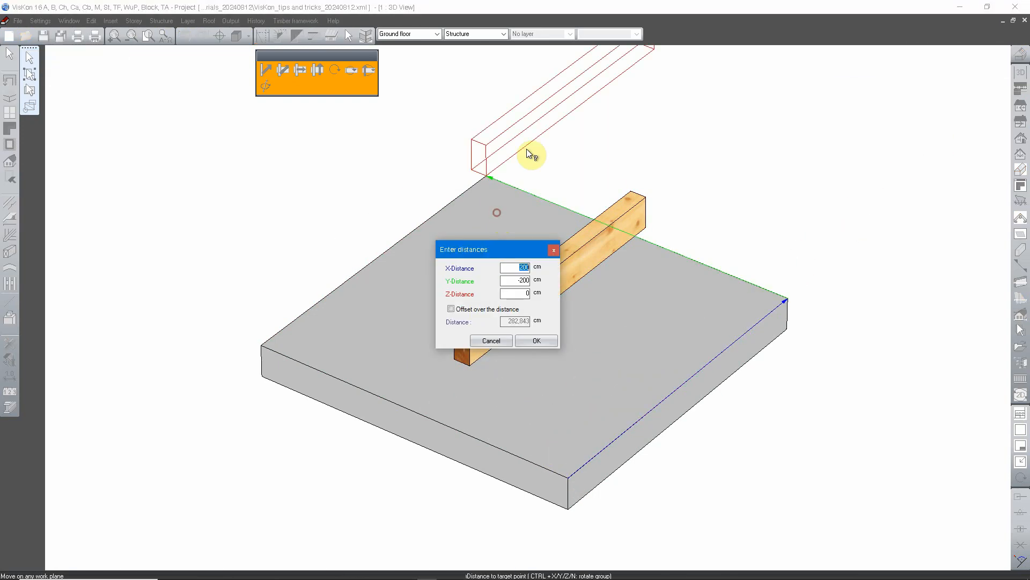
pyautogui.click(537, 342)
# Step: Undo the work-plane move of the beam to the slab's back corner
pyautogui.scroll(-3, 481, 370)
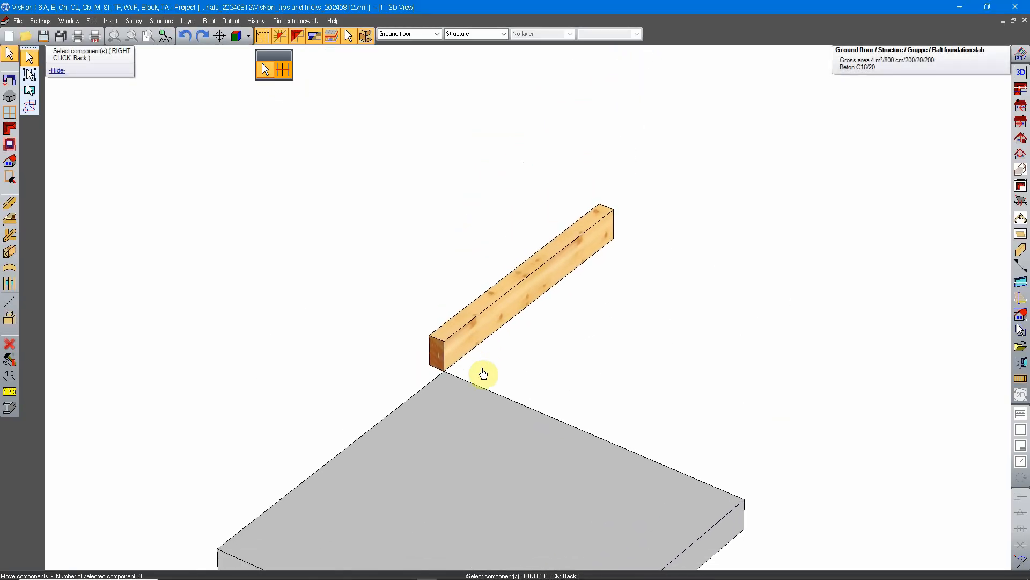
pyautogui.scroll(4, 488, 375)
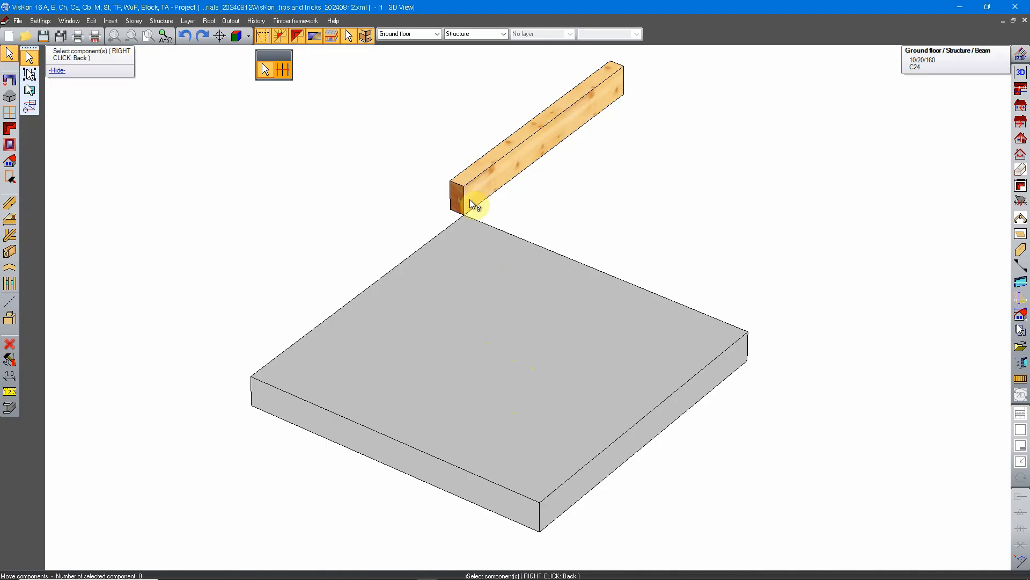
pyautogui.click(185, 36)
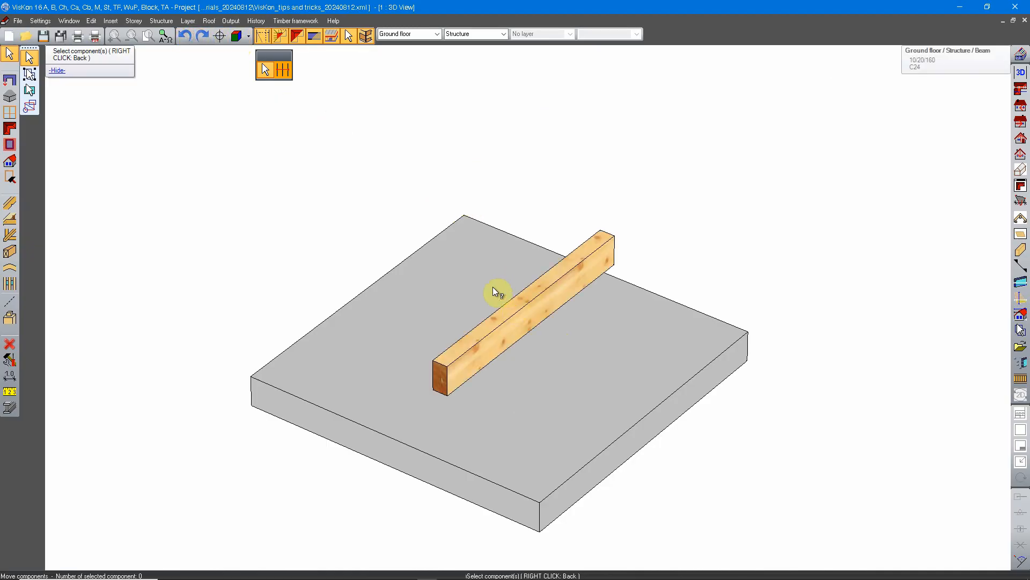
# Step: Move the beam on a work plane parallel to its long side, aligning its lower front corner with the slab's front corner at zero distances
pyautogui.rightClick(434, 291)
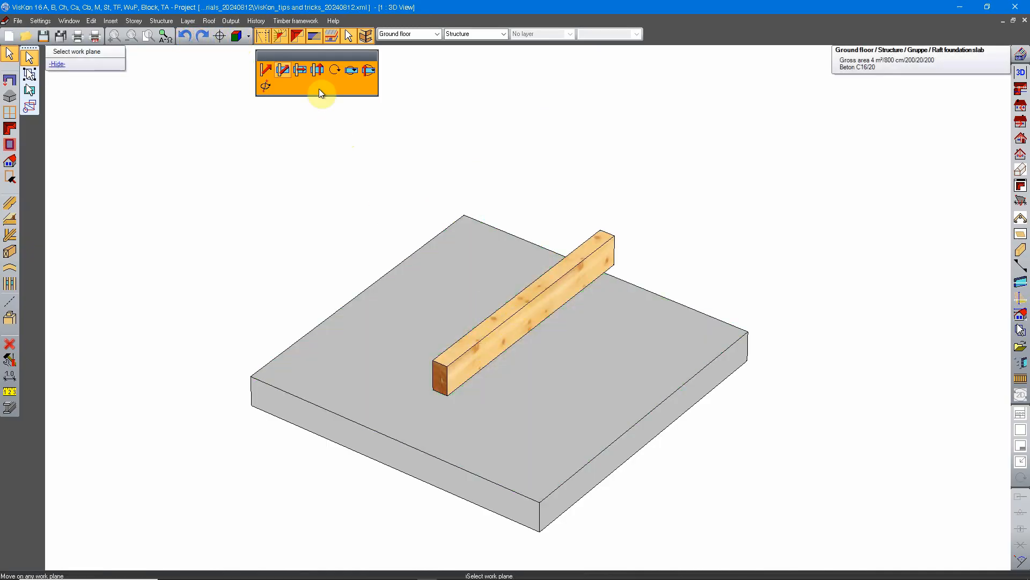
pyautogui.click(500, 341)
pyautogui.moveTo(468, 383); pyautogui.dragTo(525, 333, button='middle')
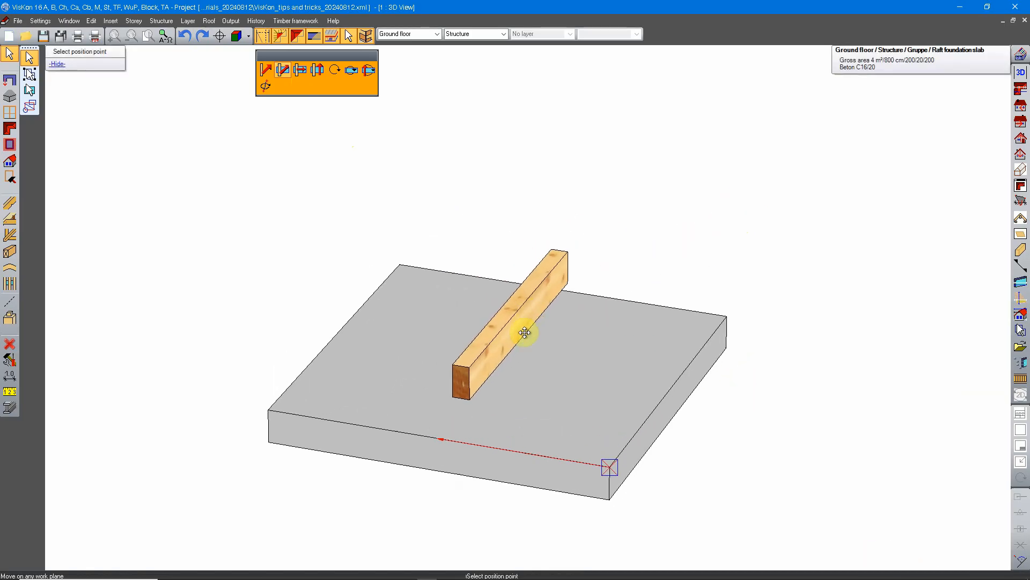
pyautogui.click(459, 398)
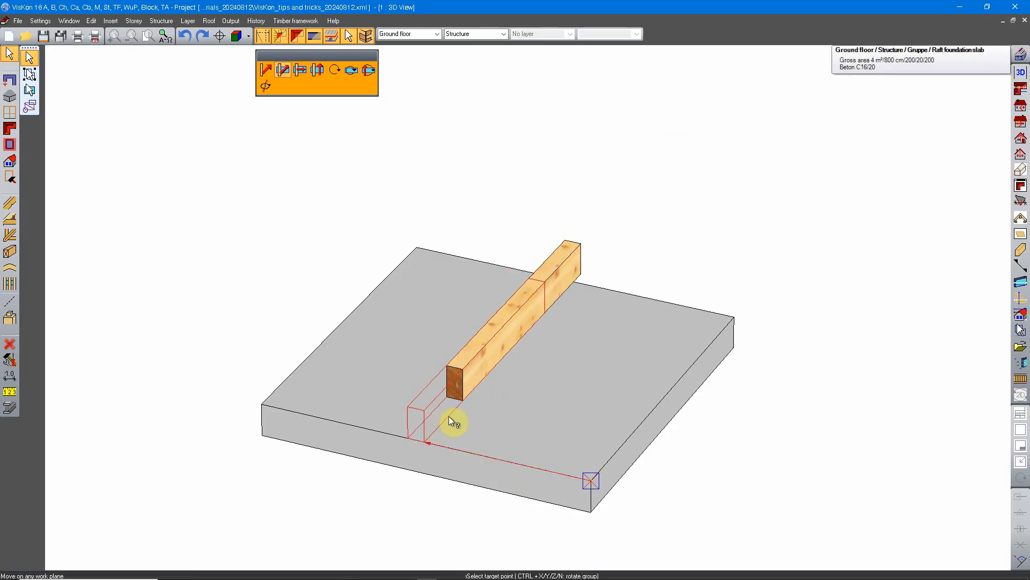
pyautogui.click(590, 481)
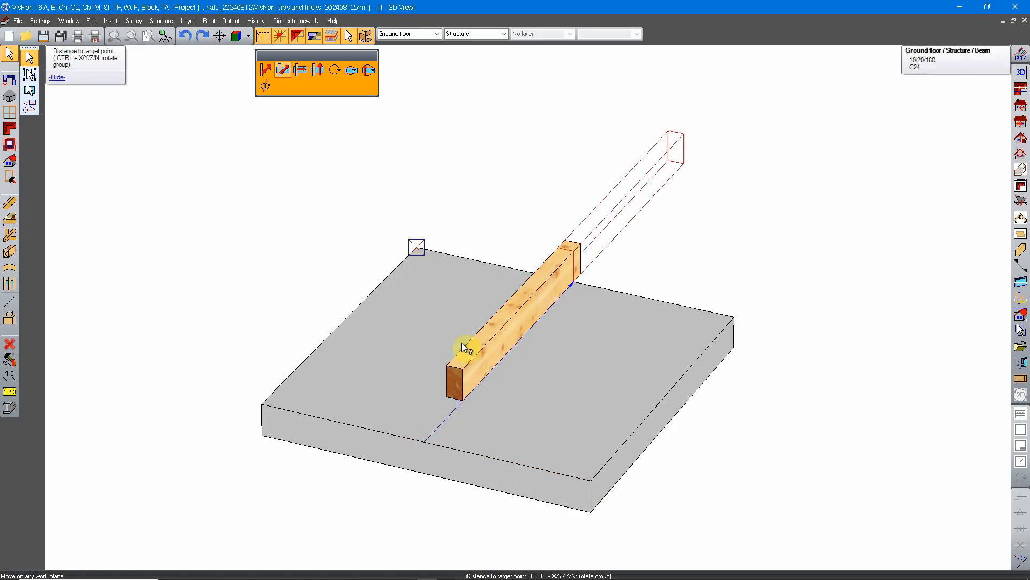
pyautogui.click(591, 481)
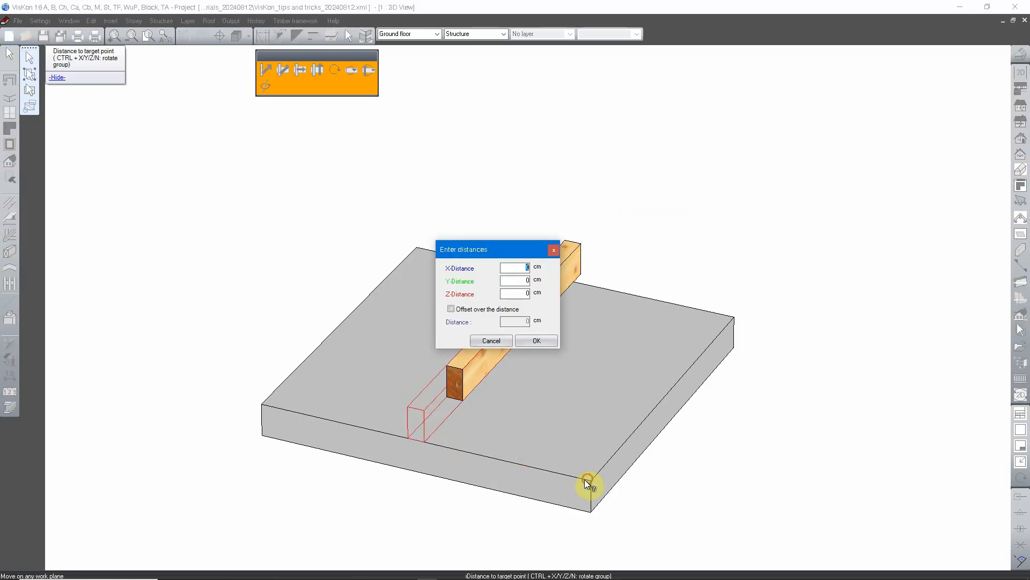
pyautogui.click(535, 340)
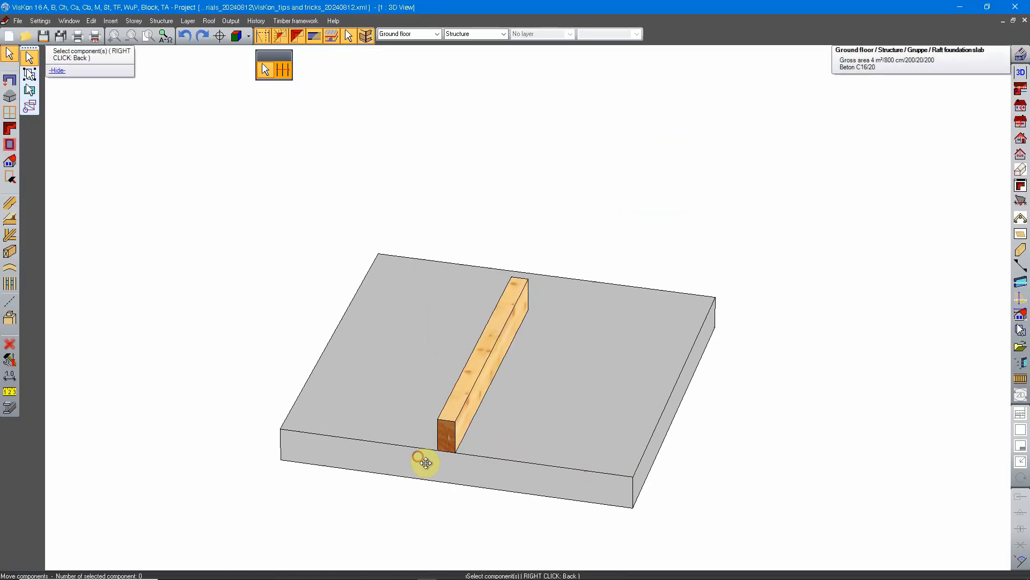
# Step: Move the beam horizontally on the slab's top work plane, from the slab's front corner to its right corner
pyautogui.hotkey('ctrl', 'z')
pyautogui.click(444, 460)
pyautogui.moveTo(444, 460); pyautogui.dragTo(586, 371, button='middle')
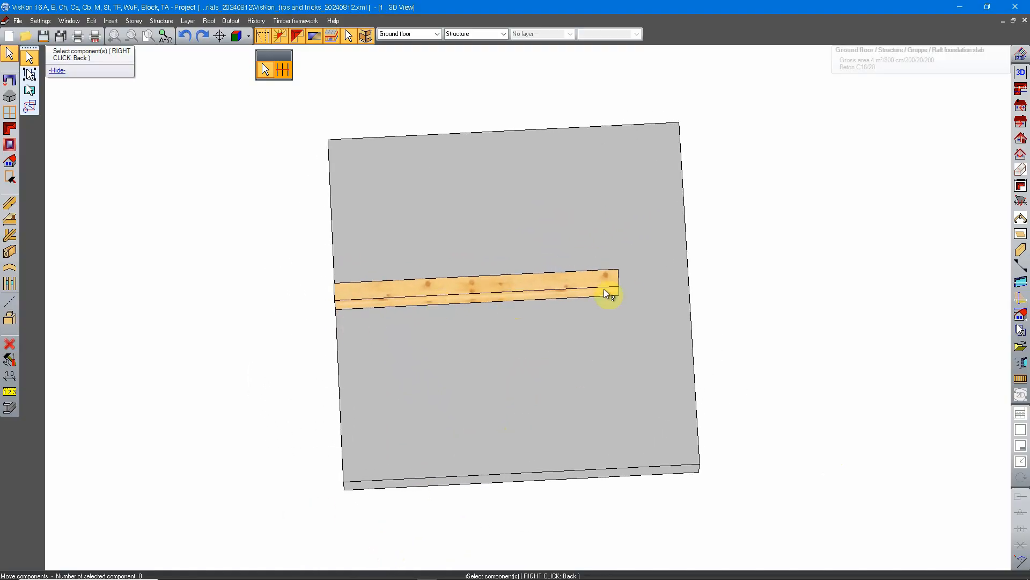
pyautogui.moveTo(610, 295); pyautogui.dragTo(508, 338, button='middle')
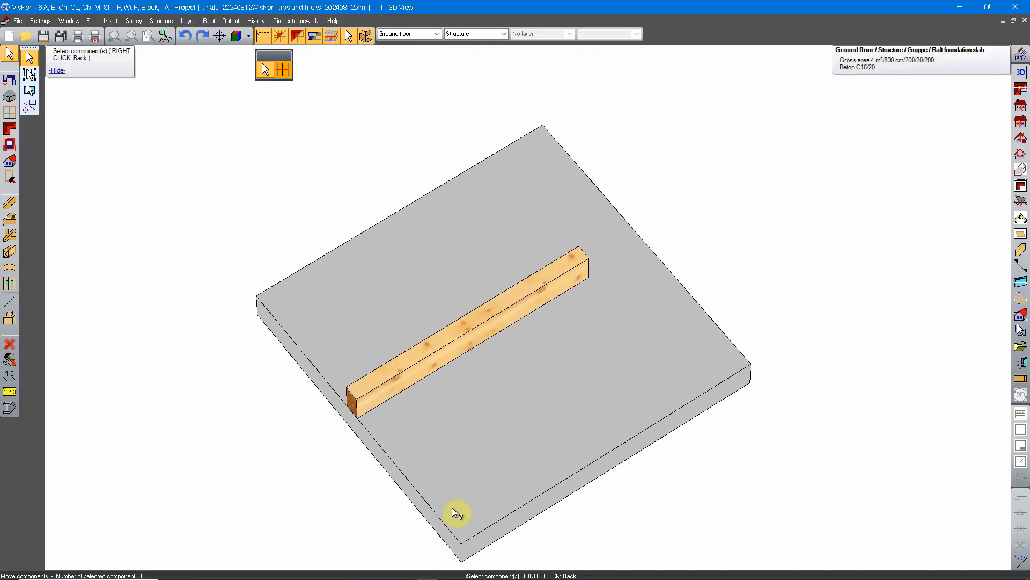
pyautogui.moveTo(434, 490); pyautogui.dragTo(493, 418, button='middle')
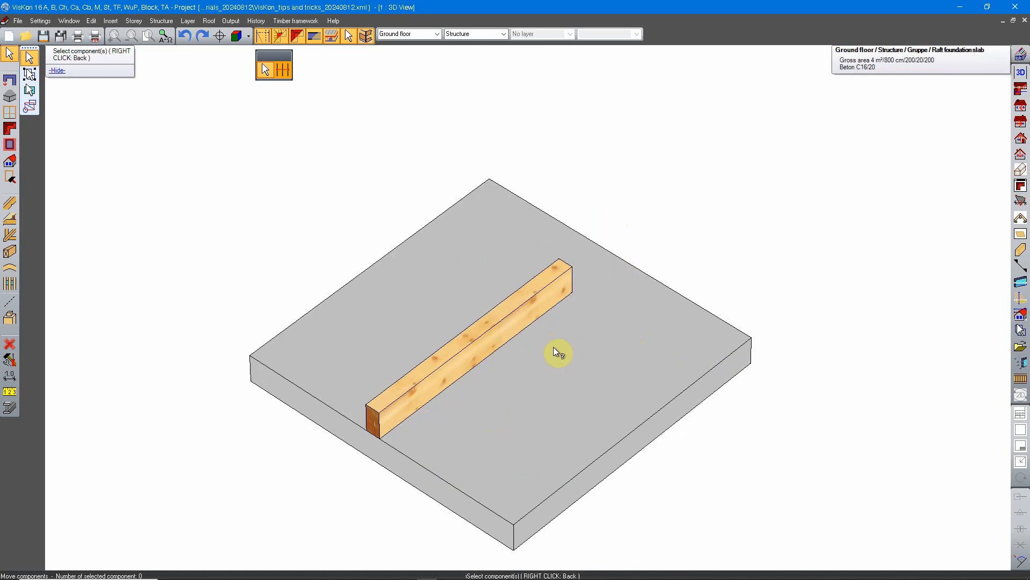
pyautogui.keyDown('shift'); pyautogui.moveTo(557, 351); pyautogui.dragTo(570, 333, button='middle'); pyautogui.keyUp('shift')
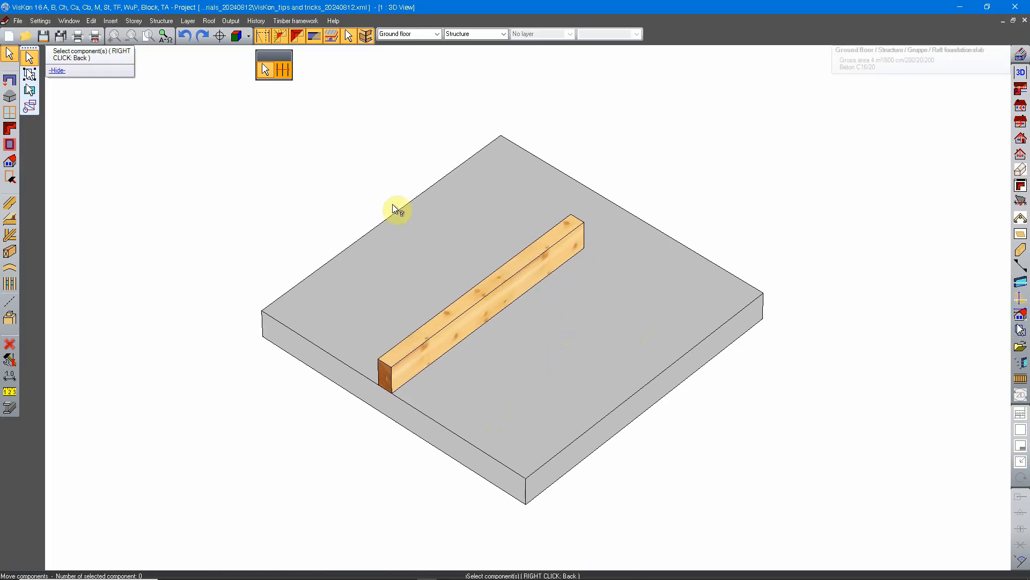
pyautogui.click(507, 300)
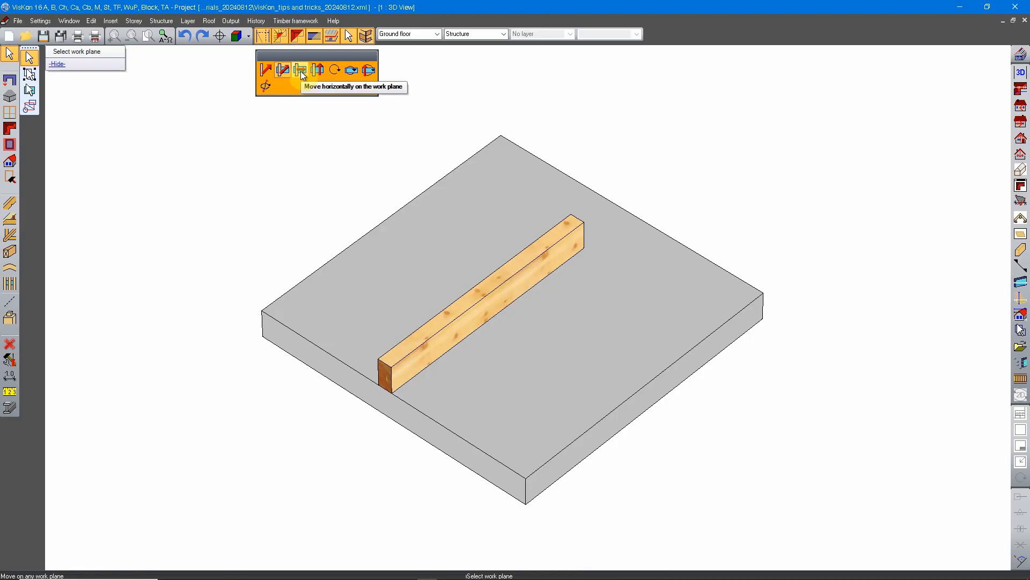
pyautogui.click(301, 71)
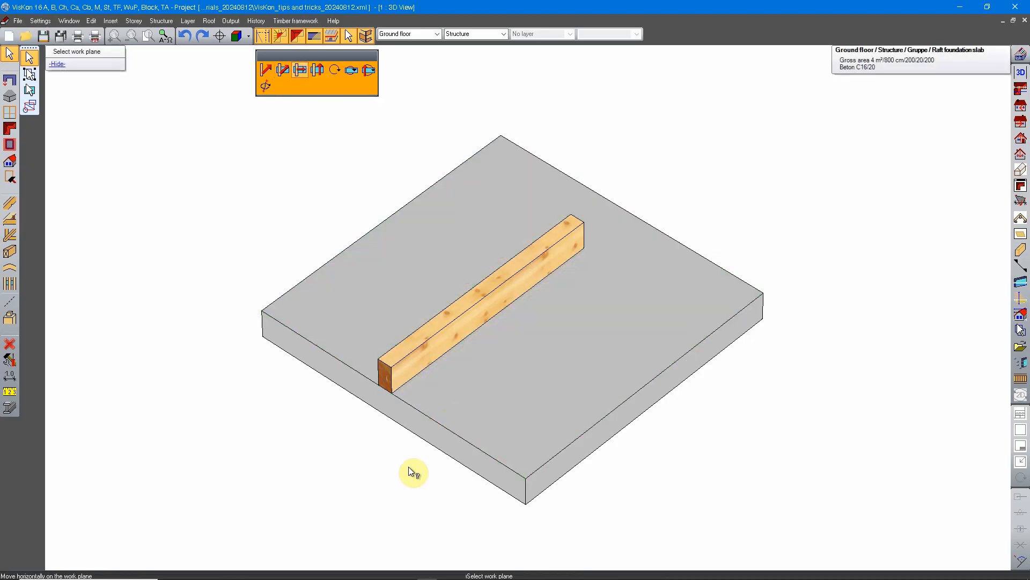
pyautogui.click(575, 326)
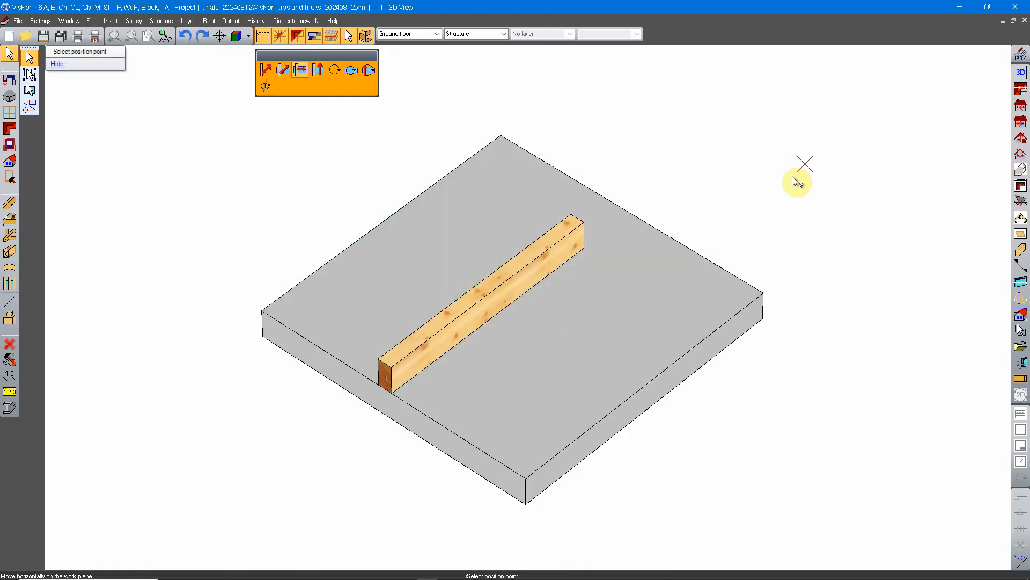
pyautogui.click(525, 475)
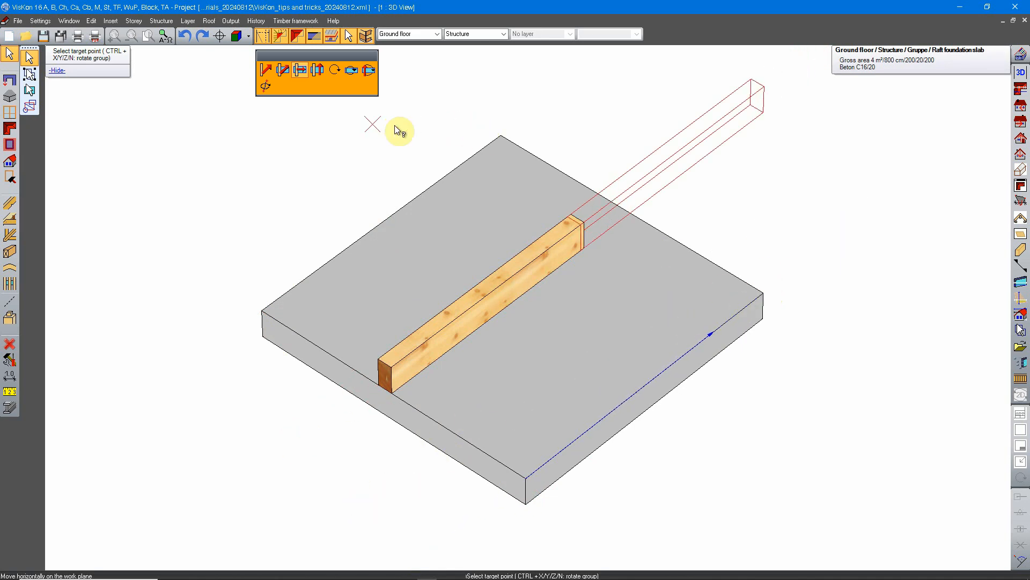
pyautogui.click(756, 296)
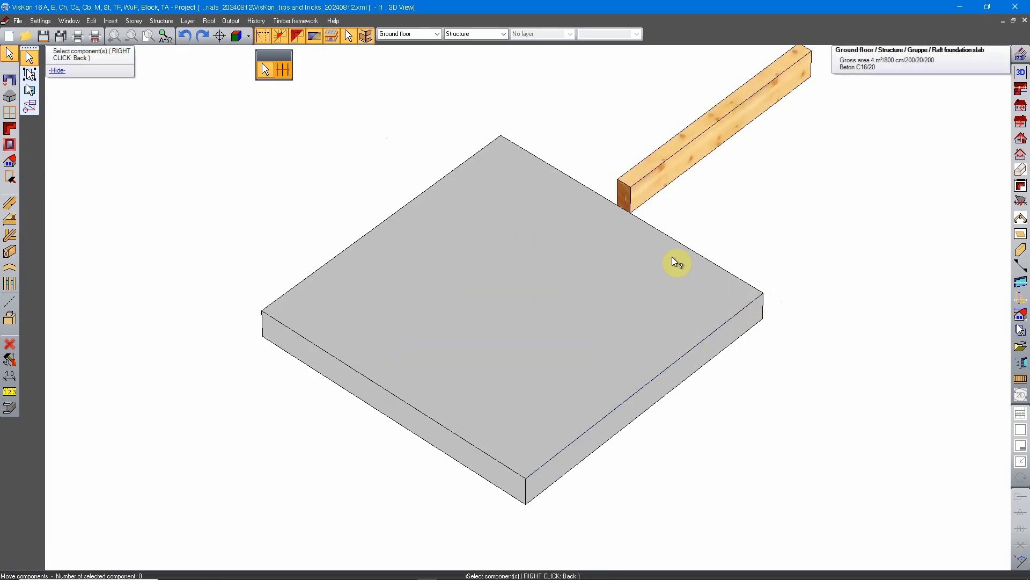
# Step: Move the beam vertically on the slab's top work plane, from the slab's right corner to a free point just outside the slab
pyautogui.moveTo(740, 173); pyautogui.dragTo(621, 226, button='middle')
pyautogui.click(524, 220)
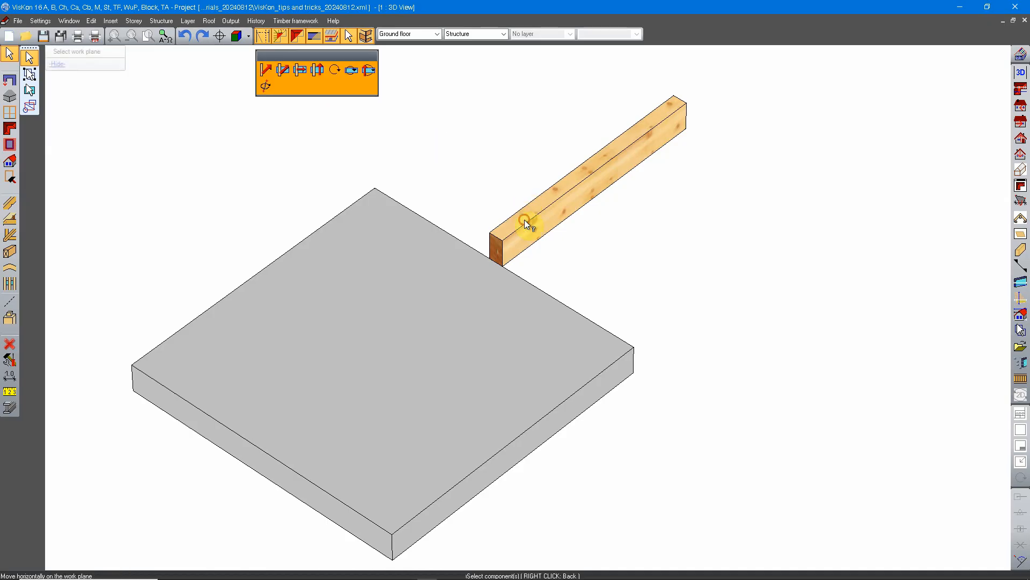
pyautogui.click(315, 70)
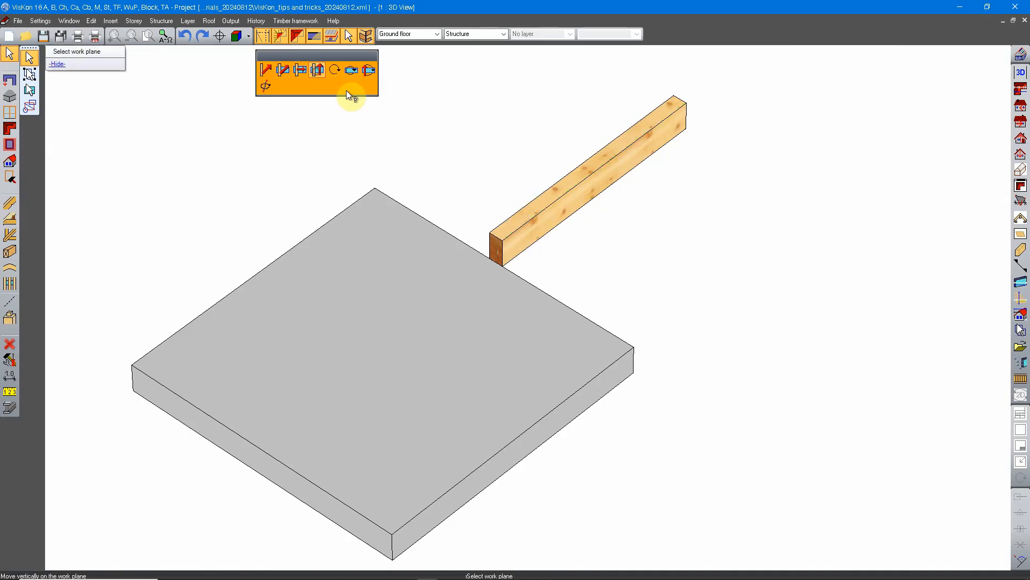
pyautogui.click(496, 352)
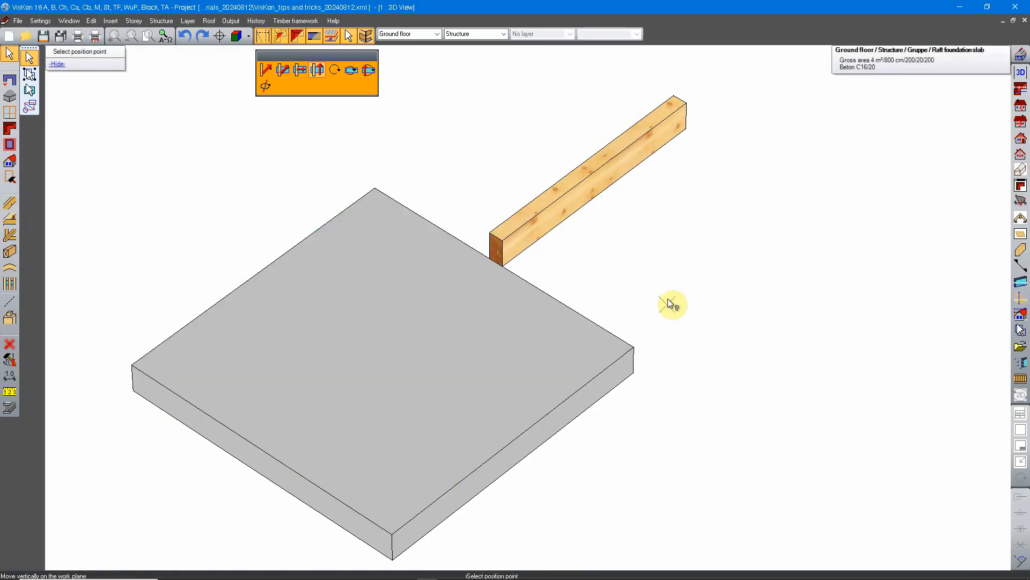
pyautogui.click(624, 353)
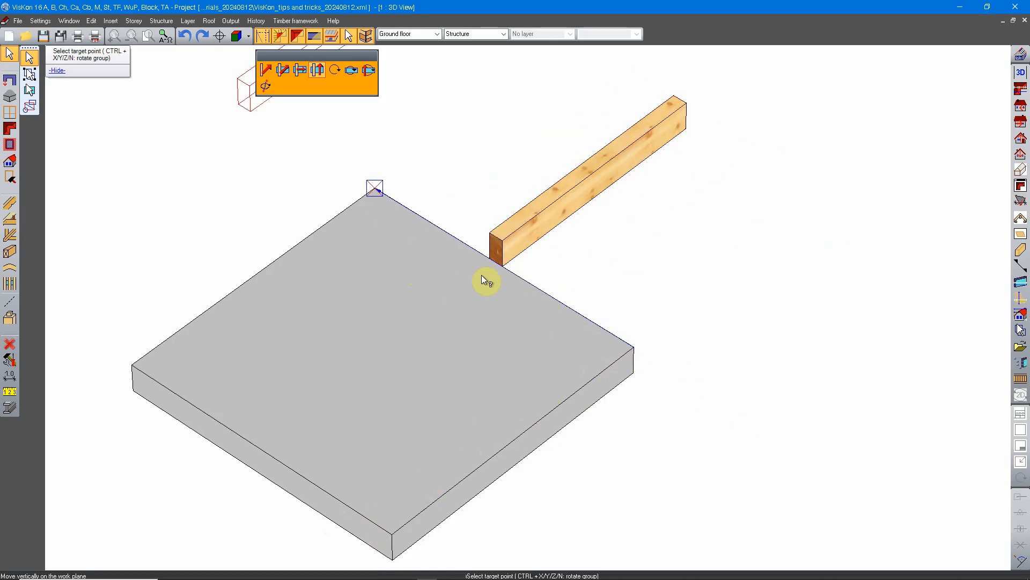
pyautogui.click(692, 392)
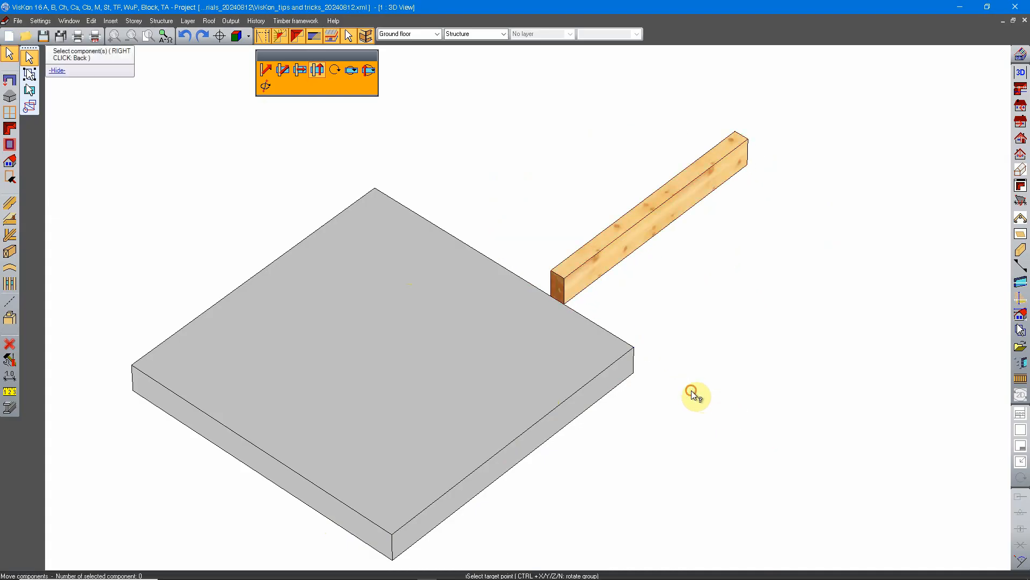
# Step: Start a global move of the beam from its lower front corner, with distances measured to the slab's front corner
pyautogui.moveTo(672, 377); pyautogui.dragTo(598, 325, button='middle')
pyautogui.click(582, 306)
pyautogui.click(263, 67)
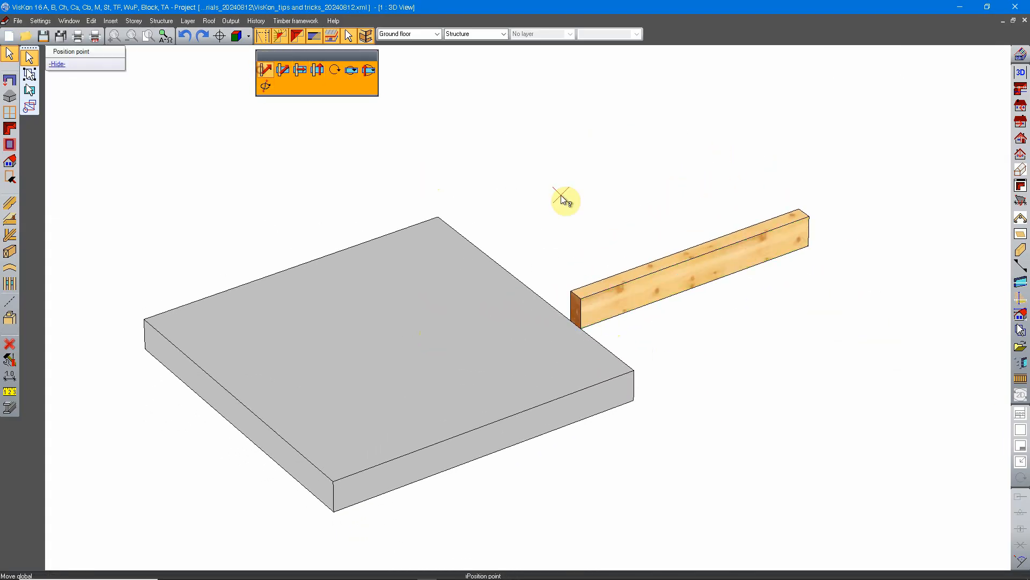
pyautogui.click(583, 329)
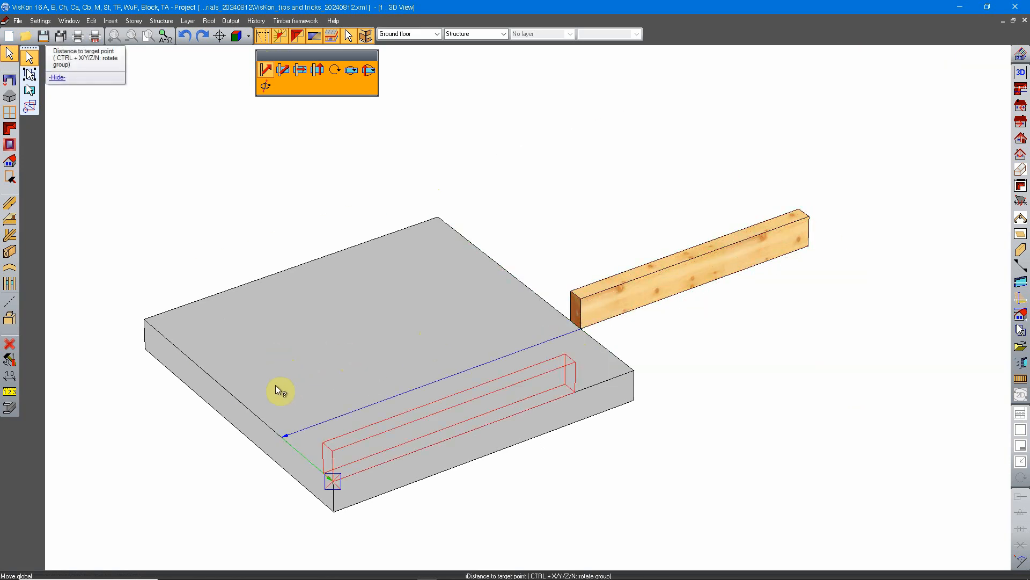
pyautogui.click(253, 413)
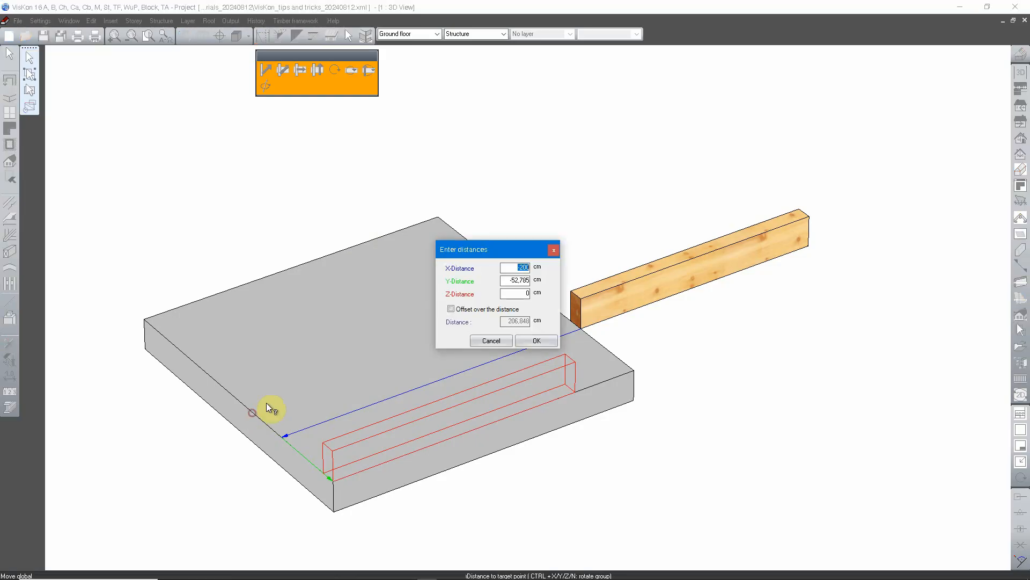
# Step: Try Z-distances of 50 cm and -50 cm for the global move of the beam, and set the Z-distance back to 0
pyautogui.click(519, 293)
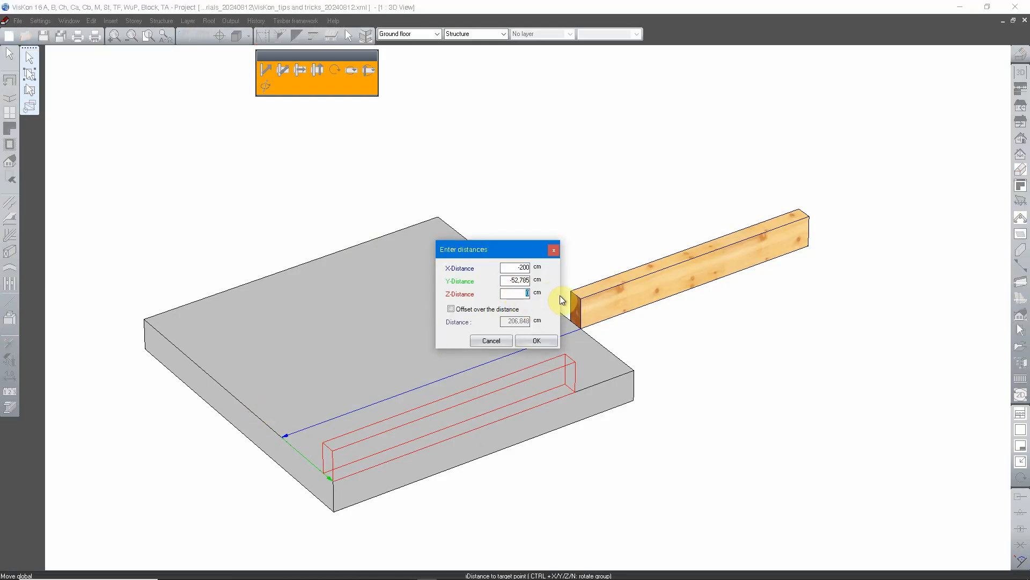
pyautogui.write('50')
pyautogui.press('Tab')
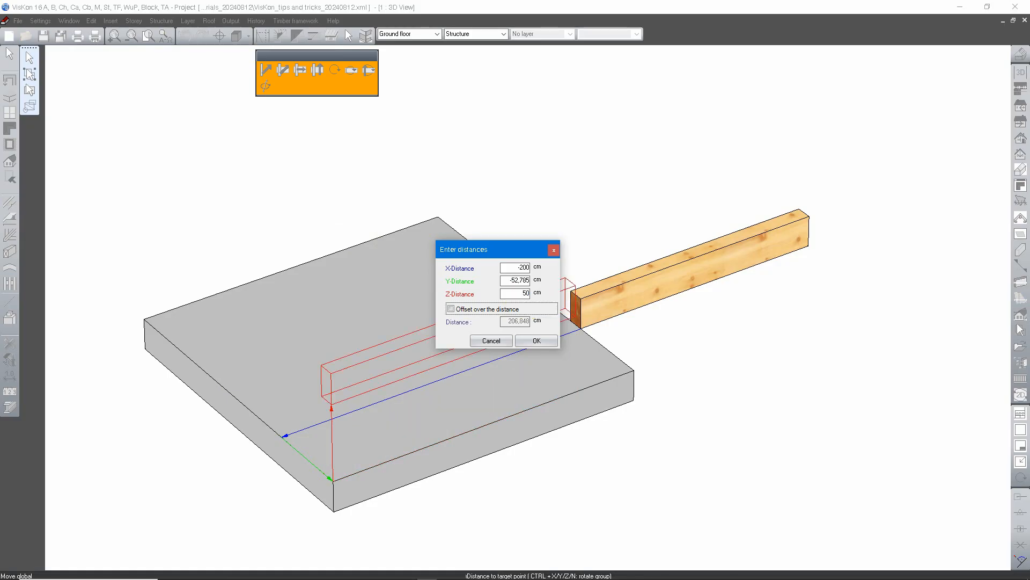
pyautogui.moveTo(422, 458); pyautogui.dragTo(368, 490, button='middle')
pyautogui.doubleClick(515, 293)
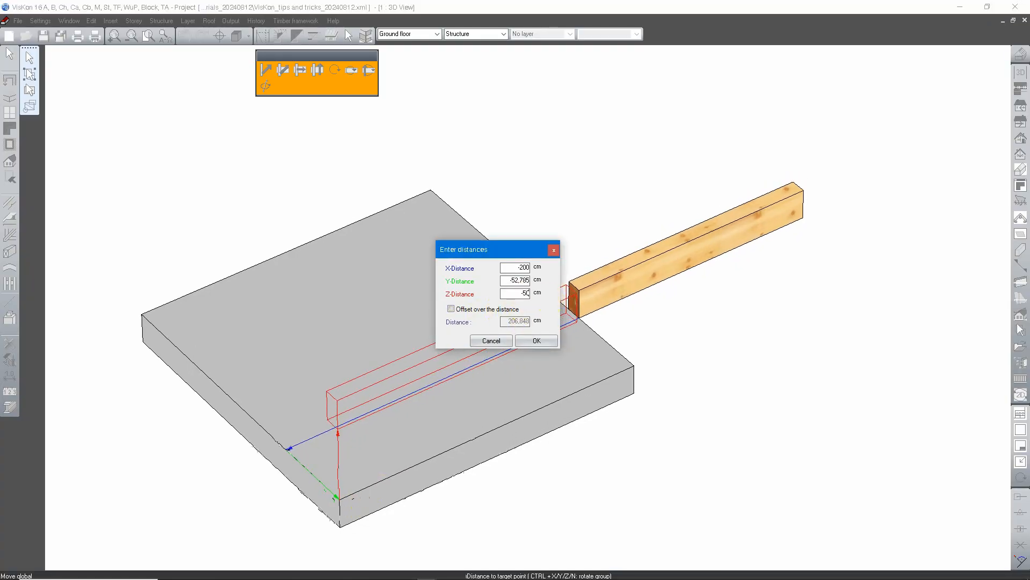
pyautogui.write('-50')
pyautogui.moveTo(541, 490); pyautogui.dragTo(527, 451, button='middle')
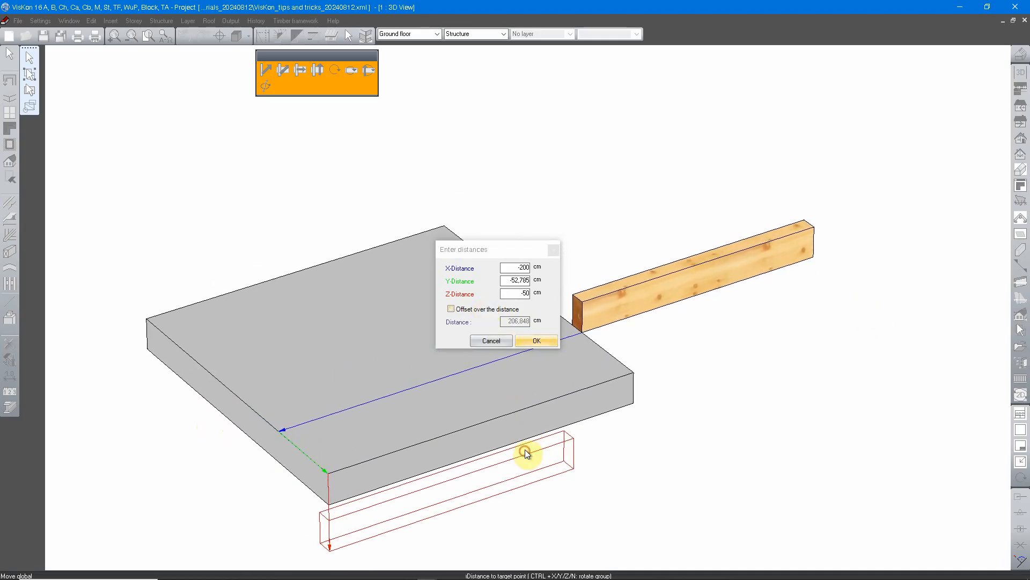
pyautogui.doubleClick(515, 293)
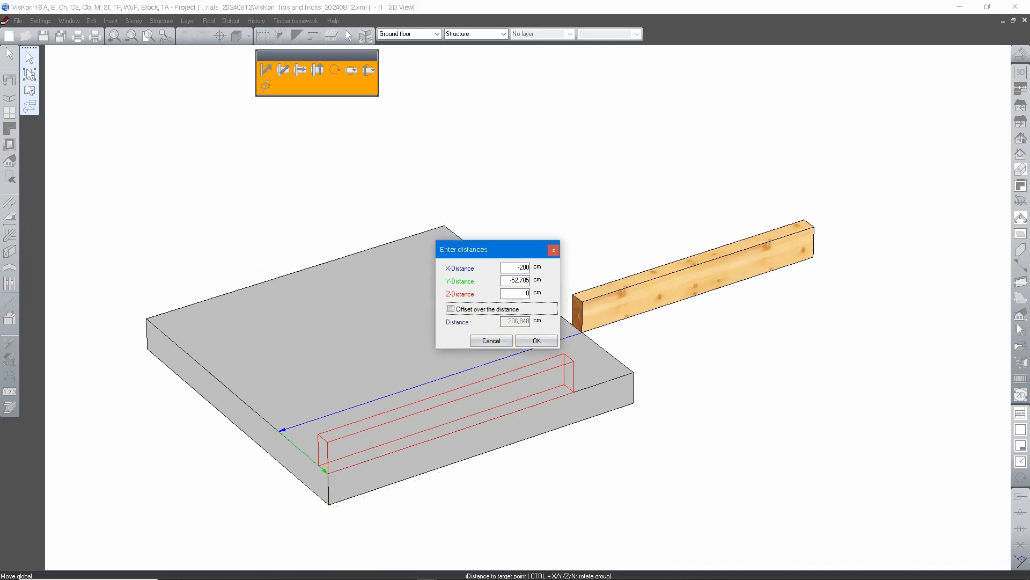
# Step: Try a Y-distance of -1235 cm and an X-distance of 2589 cm for the global move of the beam
pyautogui.doubleClick(512, 279)
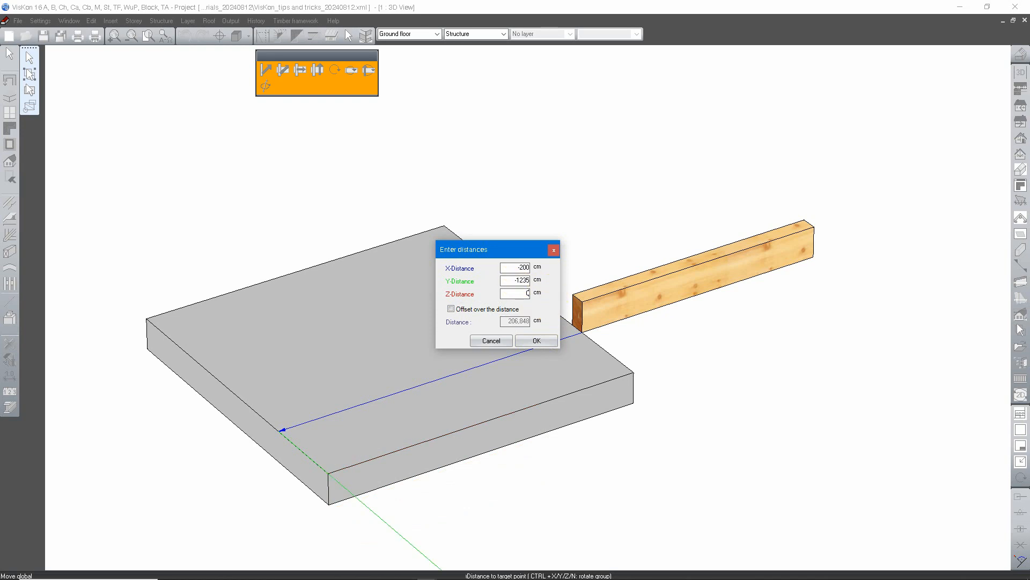
pyautogui.scroll(-5, 524, 364)
pyautogui.scroll(2, 405, 413)
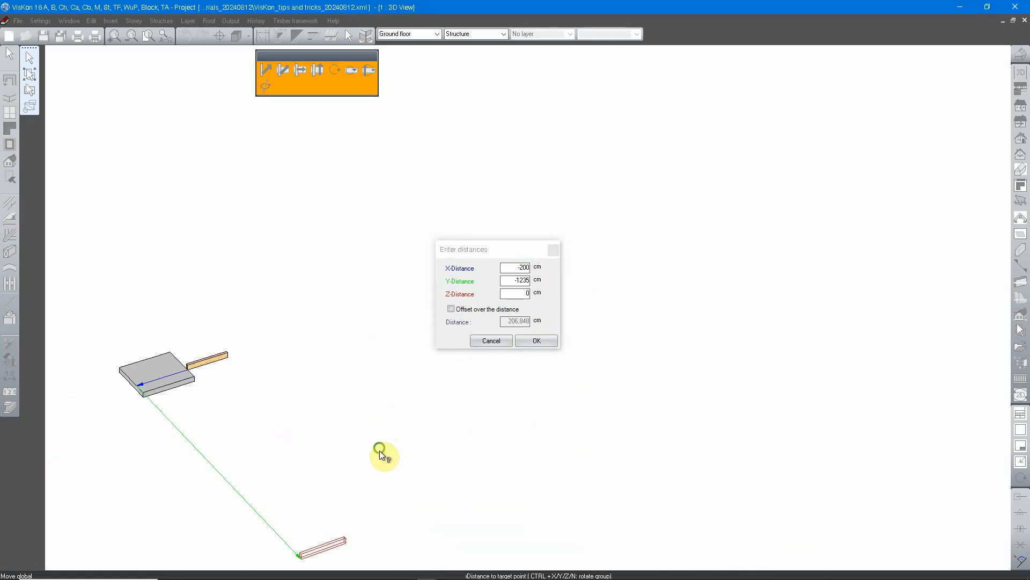
pyautogui.moveTo(382, 453); pyautogui.dragTo(444, 363, button='middle')
pyautogui.click(519, 293)
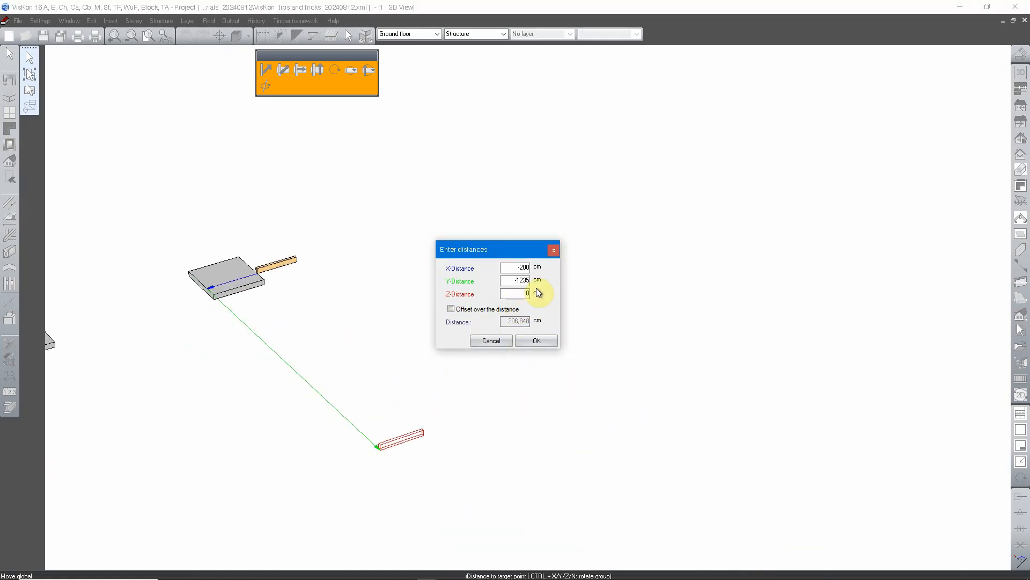
pyautogui.doubleClick(514, 267)
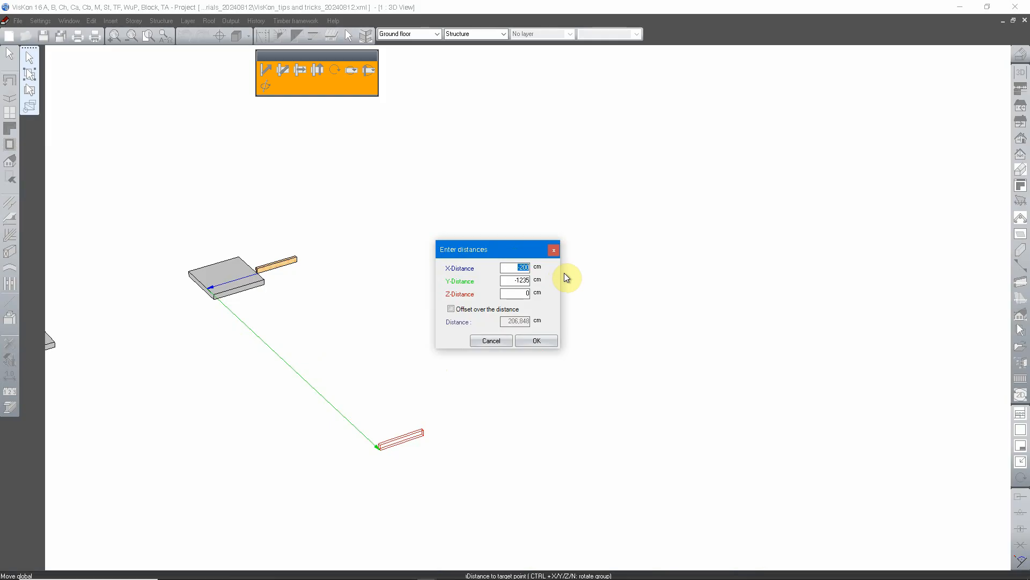
pyautogui.write('2589')
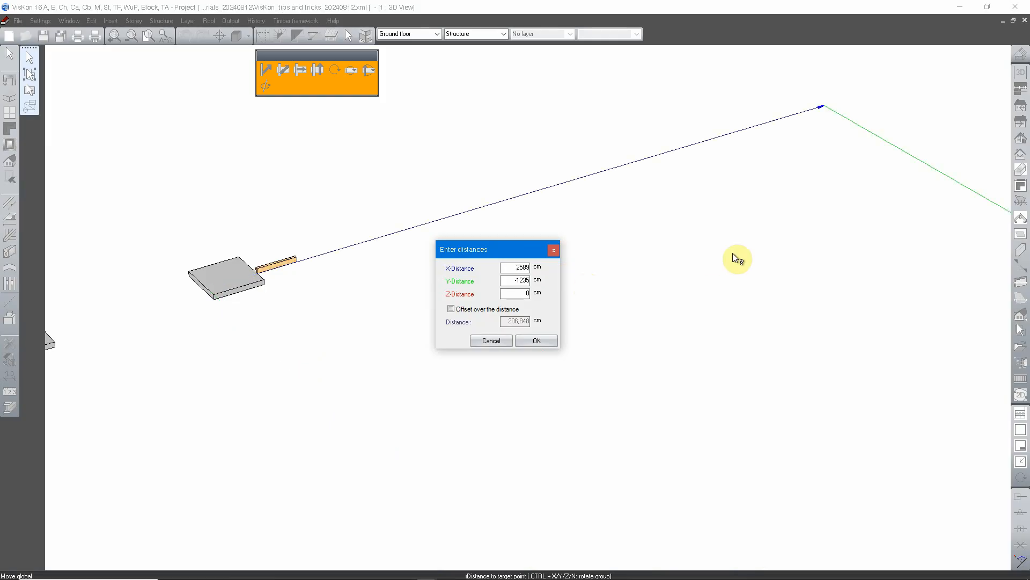
pyautogui.moveTo(793, 236); pyautogui.dragTo(606, 240, button='middle')
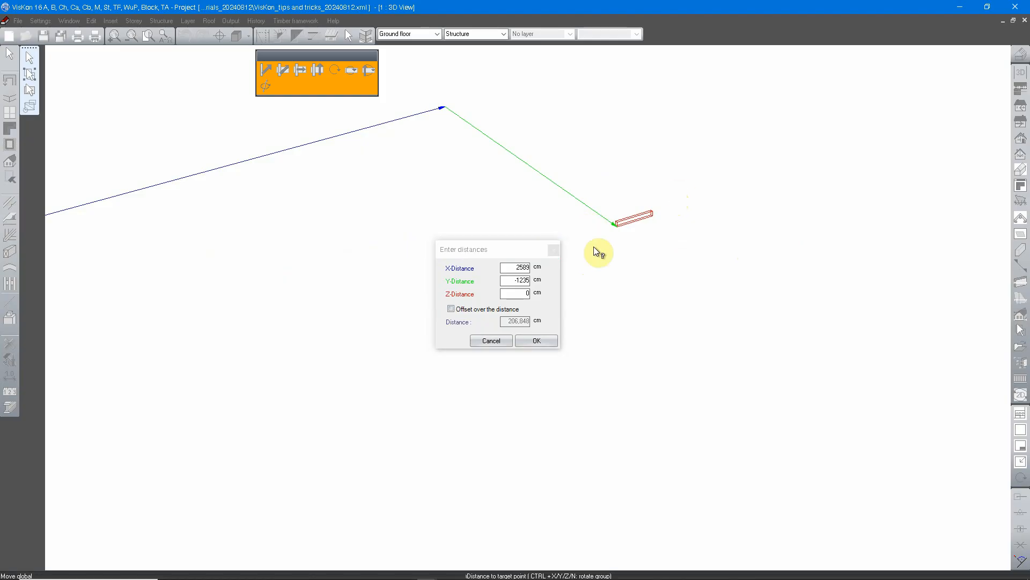
pyautogui.moveTo(261, 250); pyautogui.dragTo(716, 218, button='middle')
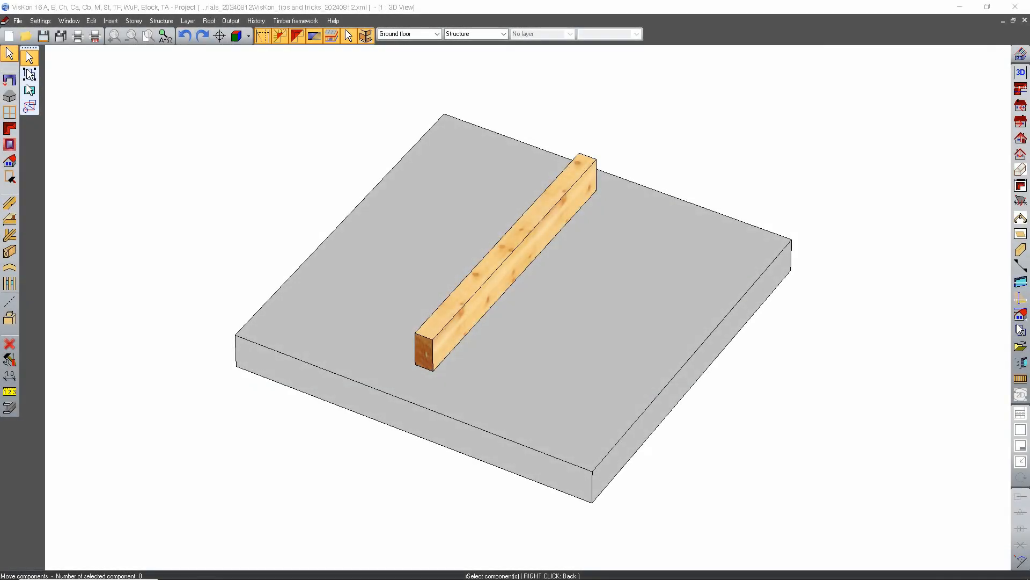
# Step: Start a global rotation of the beam about its lower front corner, with the baseline along the end face's bottom edge and a free direction point
pyautogui.click(661, 263)
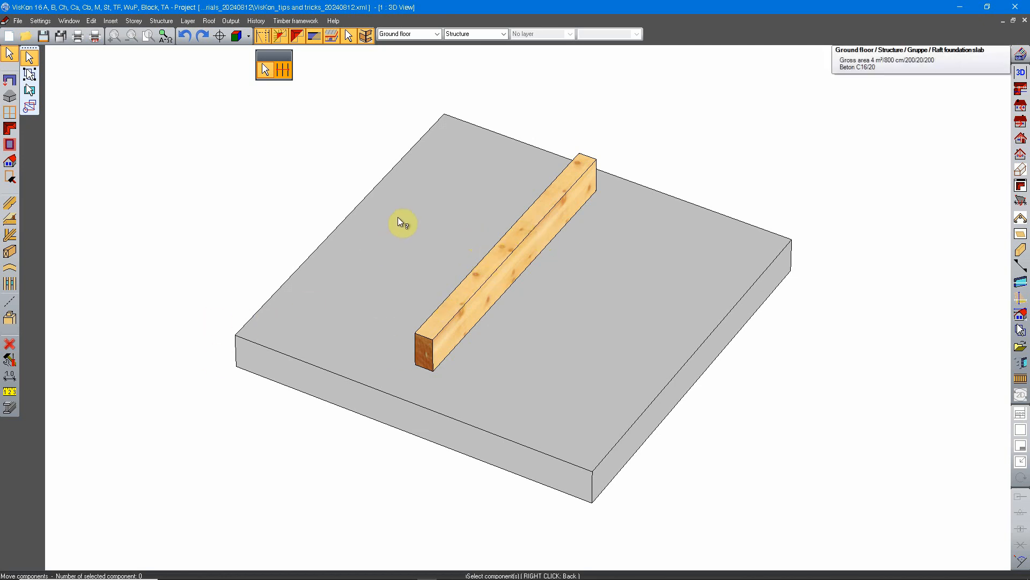
pyautogui.rightClick(504, 263)
pyautogui.click(594, 265)
pyautogui.click(494, 268)
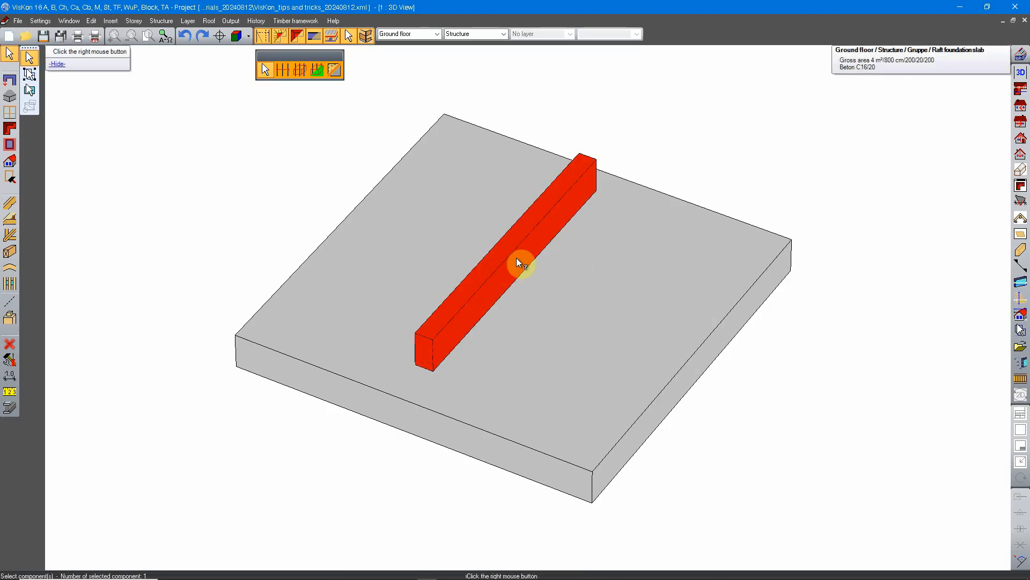
pyautogui.rightClick(495, 253)
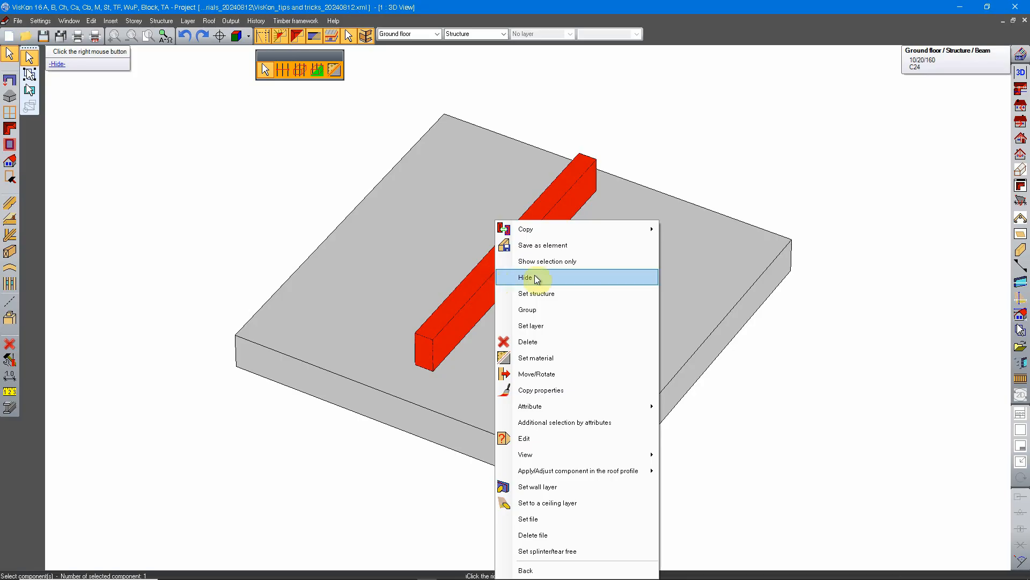
pyautogui.click(559, 375)
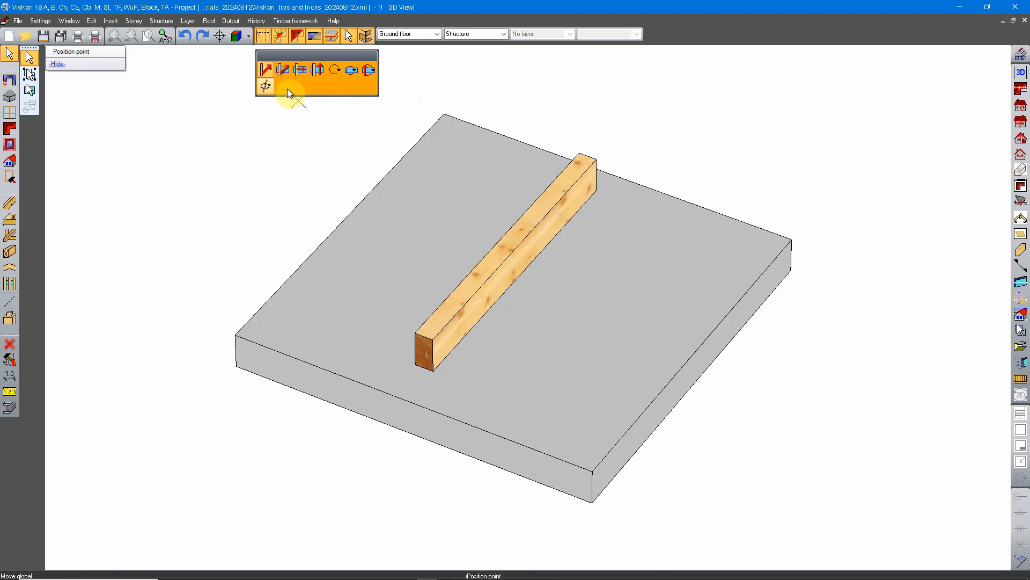
pyautogui.click(335, 70)
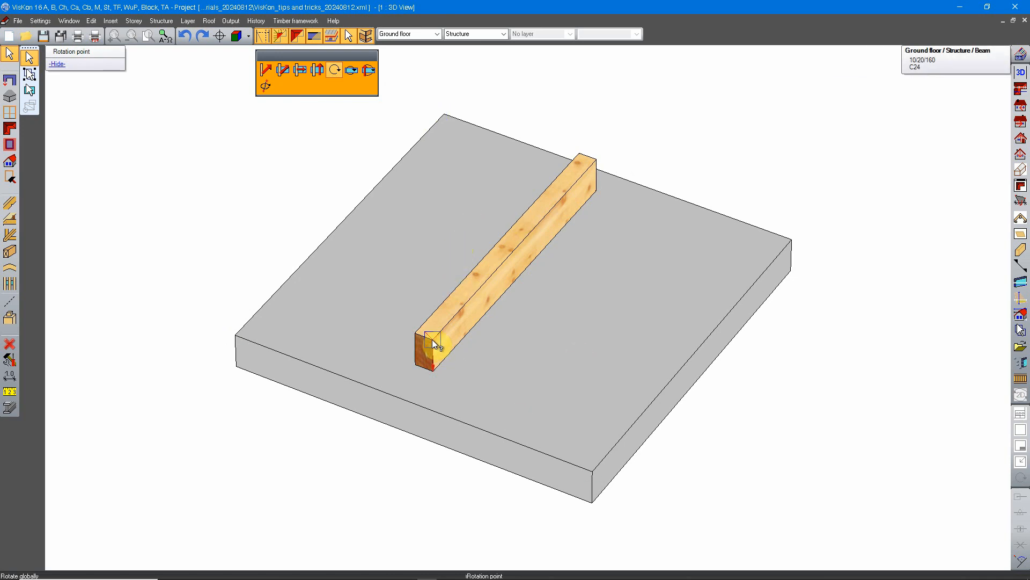
pyautogui.click(431, 368)
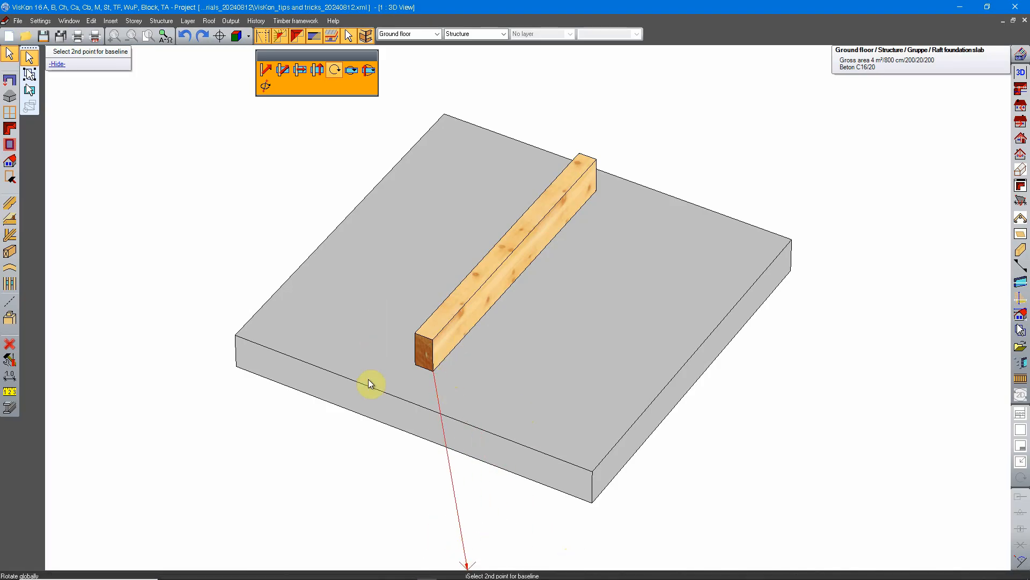
pyautogui.click(416, 363)
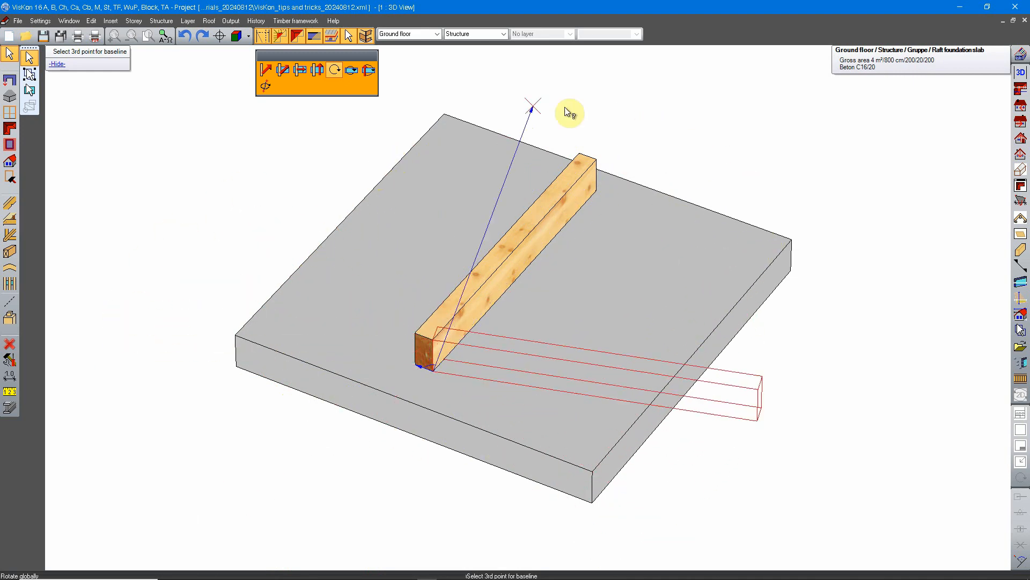
pyautogui.click(527, 97)
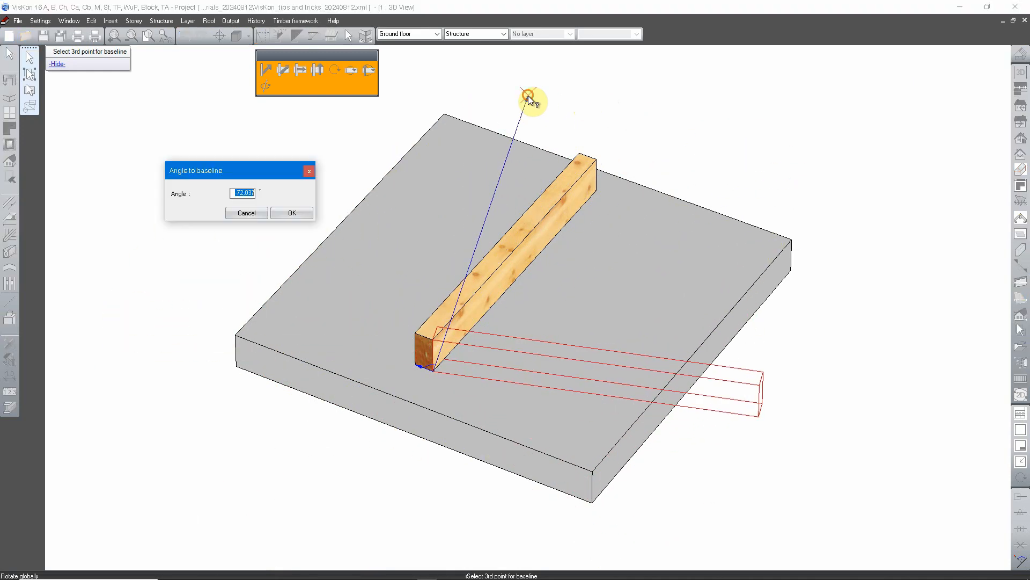
# Step: Set the global rotation's angle to the baseline to -75° and apply it to the beam
pyautogui.moveTo(249, 166); pyautogui.dragTo(502, 239)
pyautogui.click(509, 260)
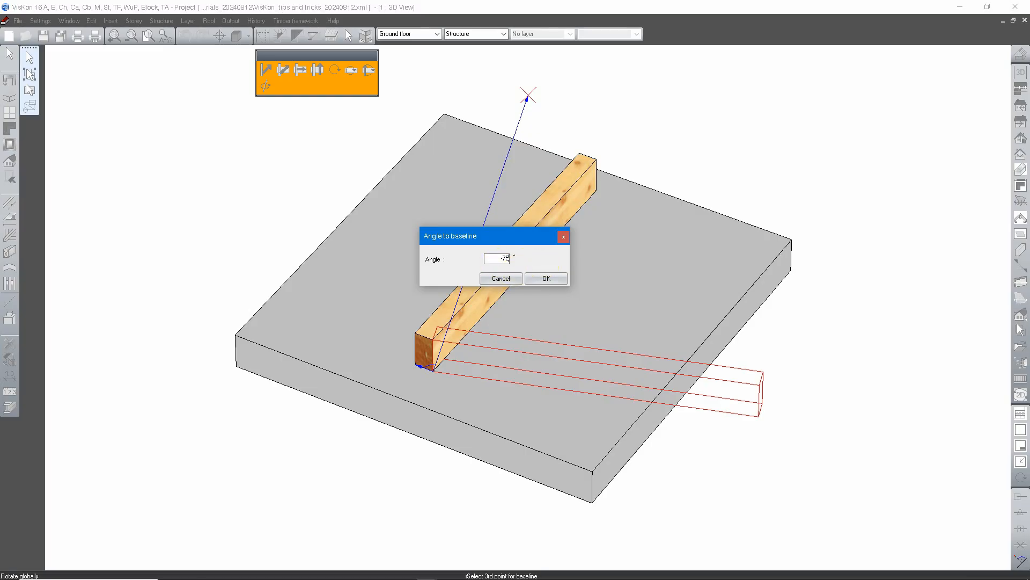
pyautogui.press('Return')
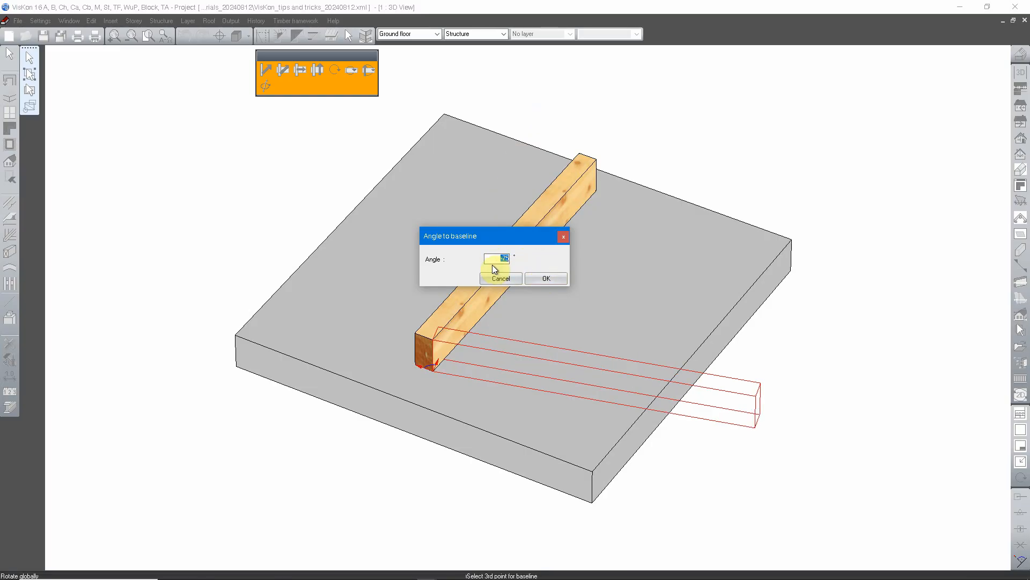
pyautogui.click(552, 278)
pyautogui.moveTo(800, 358); pyautogui.dragTo(786, 408, button='middle')
pyautogui.moveTo(437, 391); pyautogui.dragTo(745, 286, button='middle')
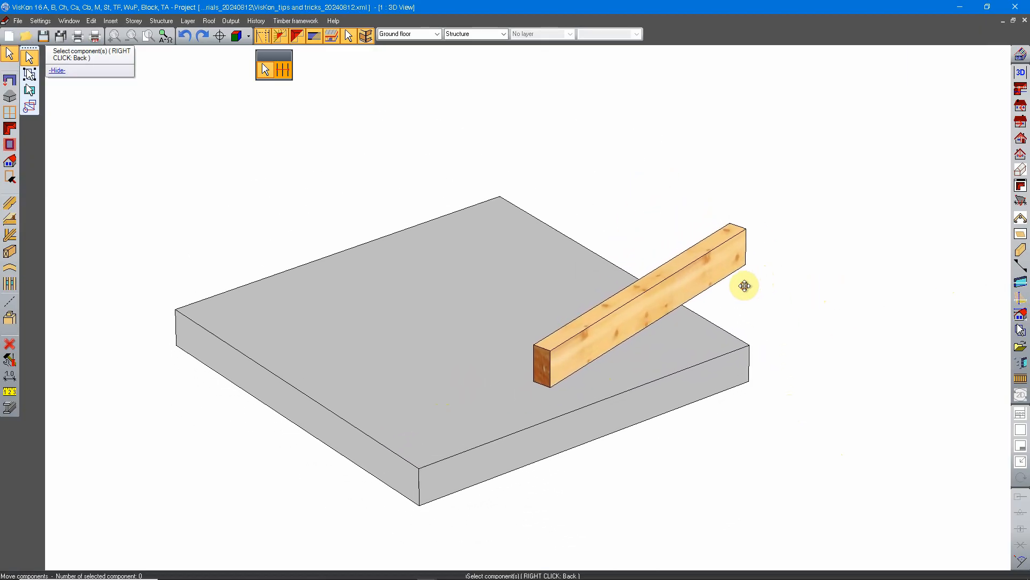
# Step: Rotate the beam by 125° on the work plane of its long side face, about its lower front corner with the bottom edge as baseline
pyautogui.click(564, 346)
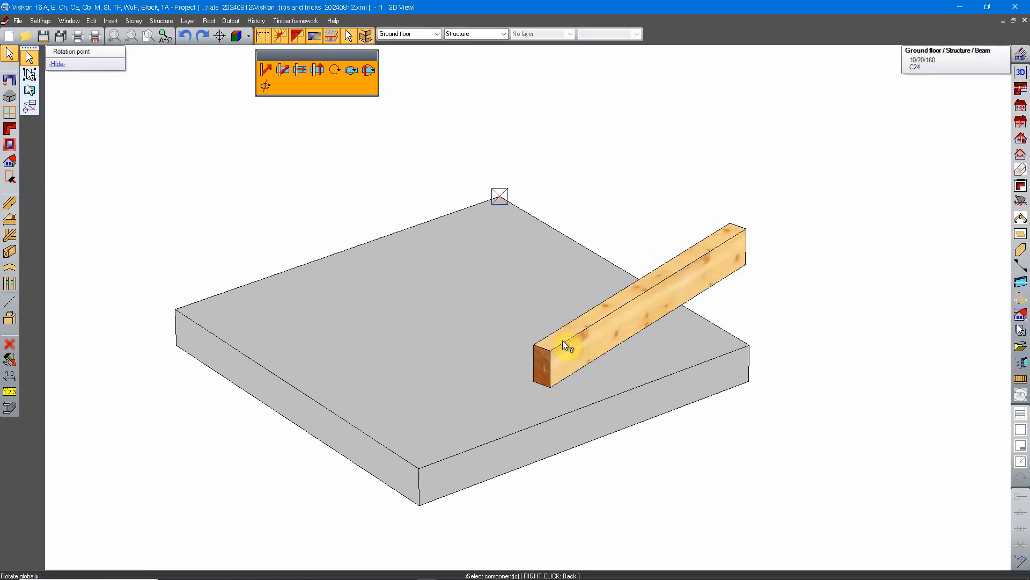
pyautogui.click(350, 71)
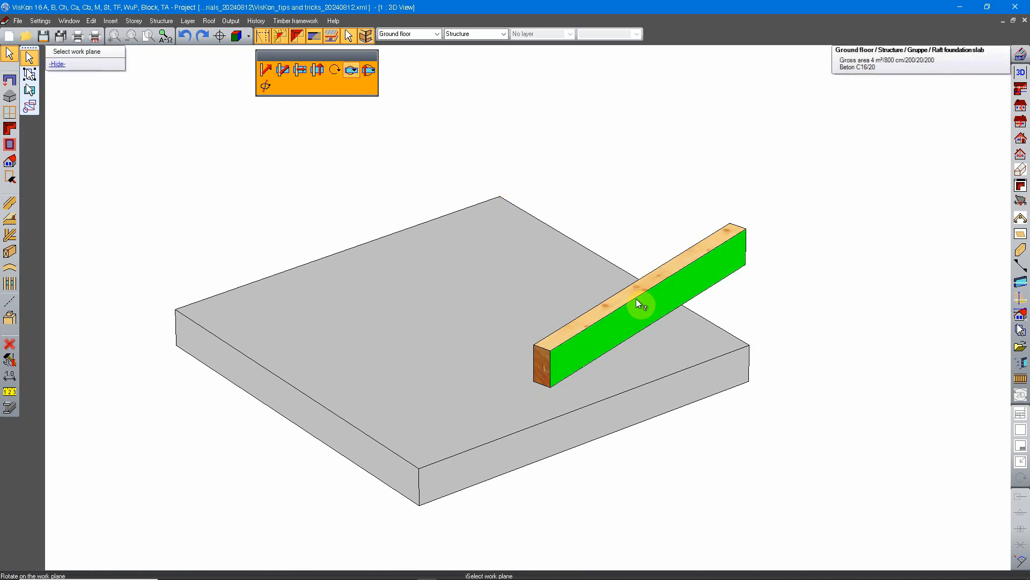
pyautogui.moveTo(483, 372); pyautogui.dragTo(397, 384, button='middle')
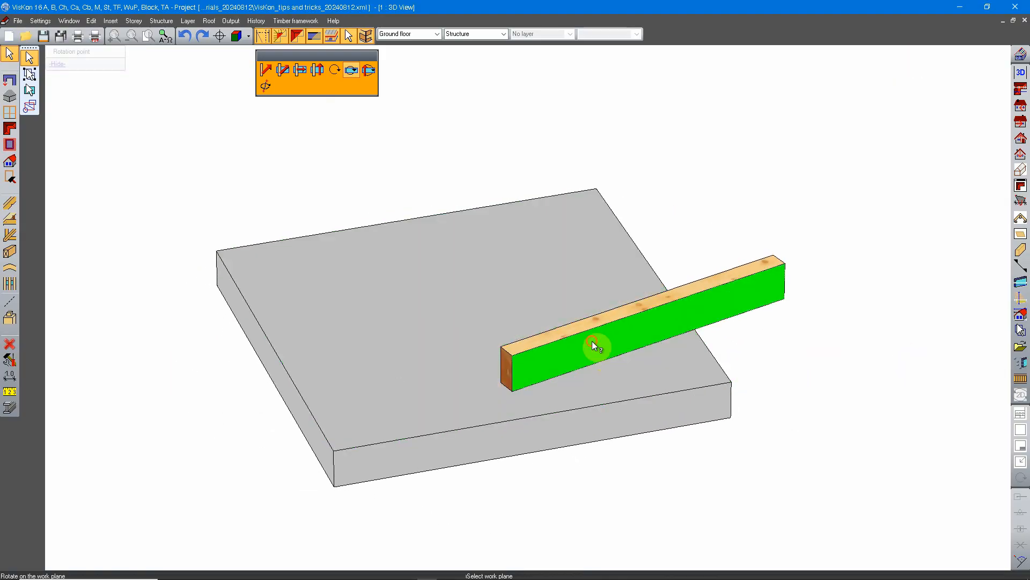
pyautogui.click(591, 340)
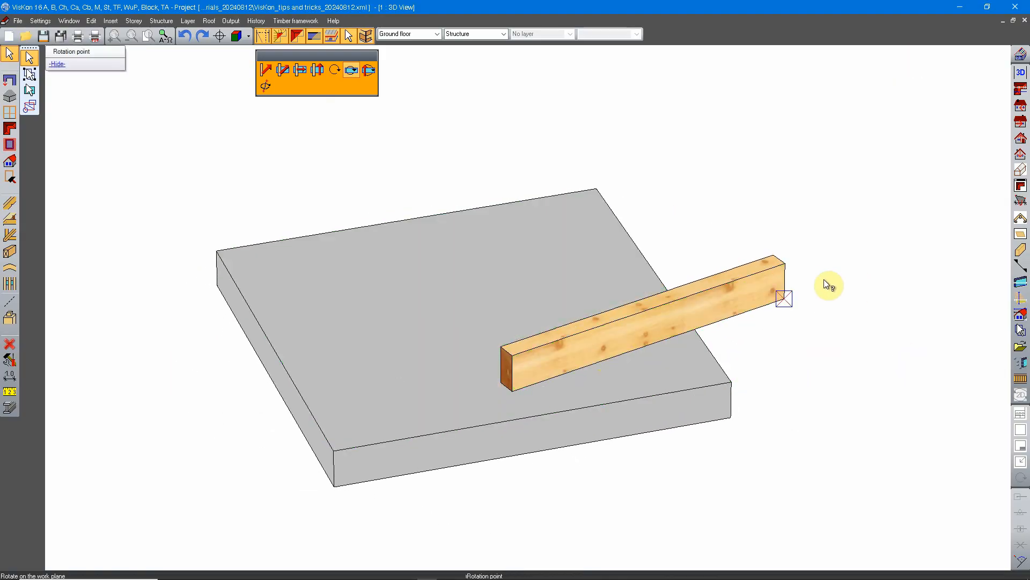
pyautogui.click(511, 388)
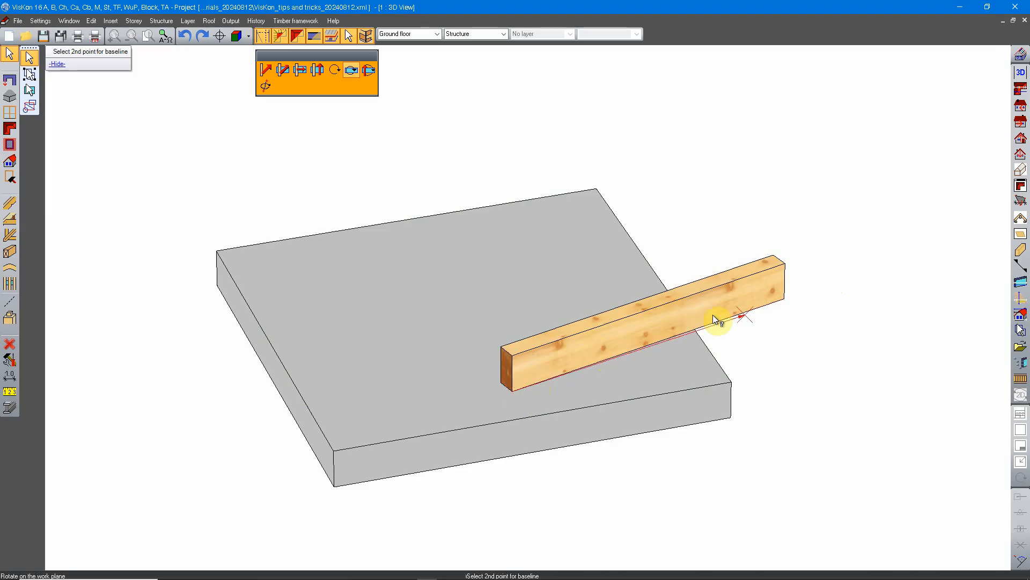
pyautogui.click(768, 302)
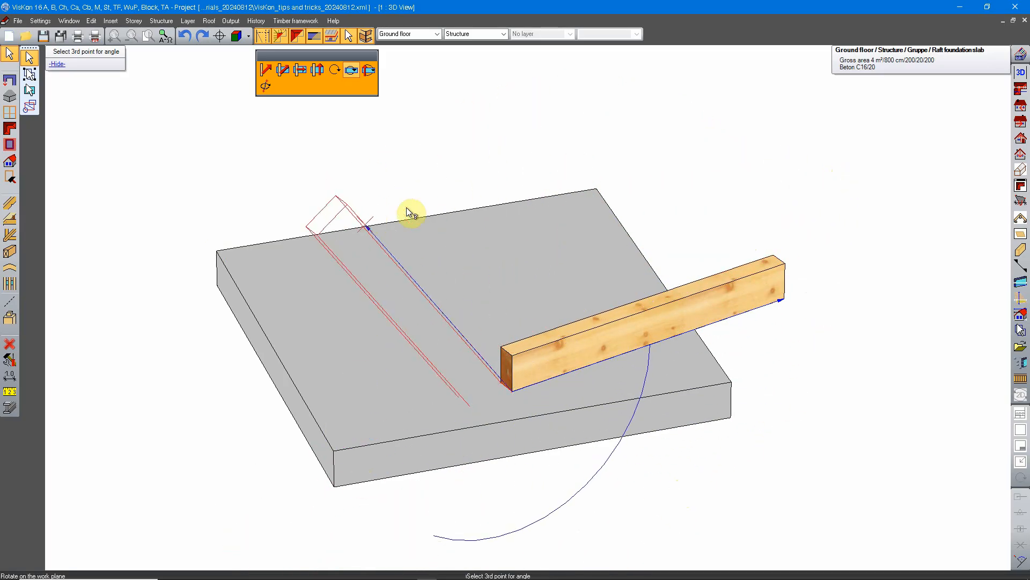
pyautogui.click(388, 156)
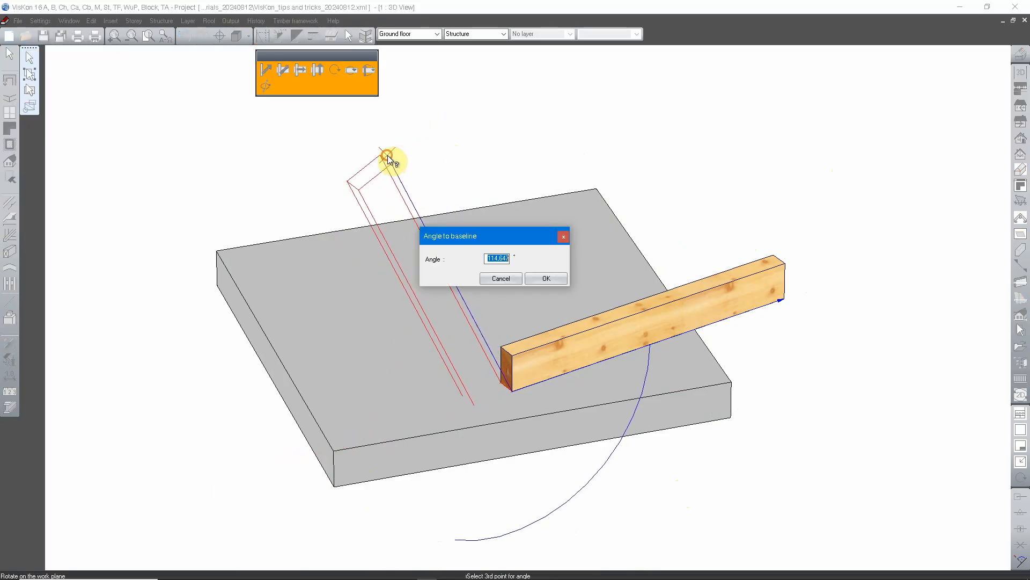
pyautogui.moveTo(501, 235); pyautogui.dragTo(503, 217)
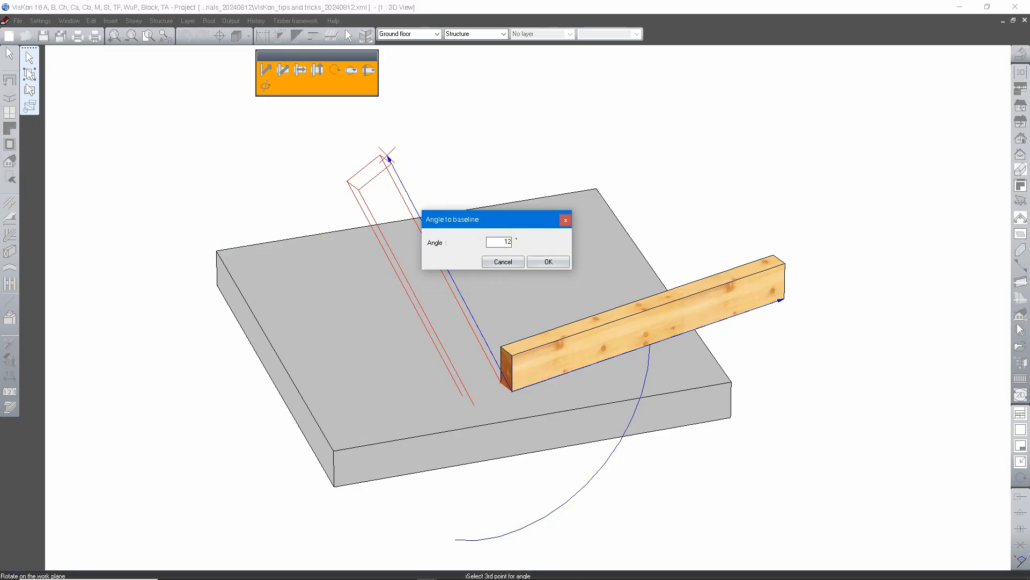
pyautogui.click(549, 263)
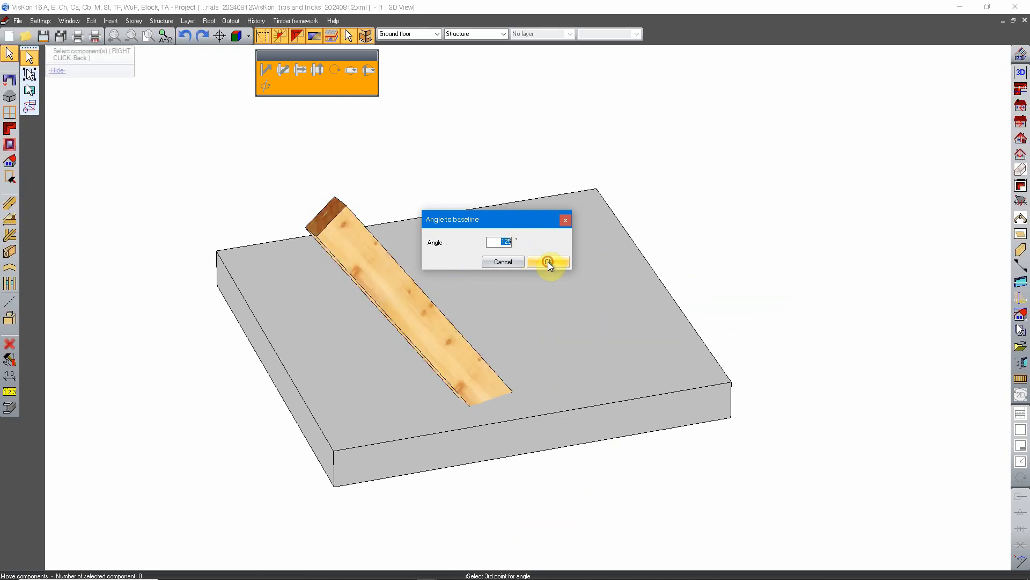
# Step: Start a vertical rotation of the beam on its raised end face's work plane, about the lower corner with the bottom edge as baseline
pyautogui.moveTo(789, 294); pyautogui.dragTo(630, 265, button='middle')
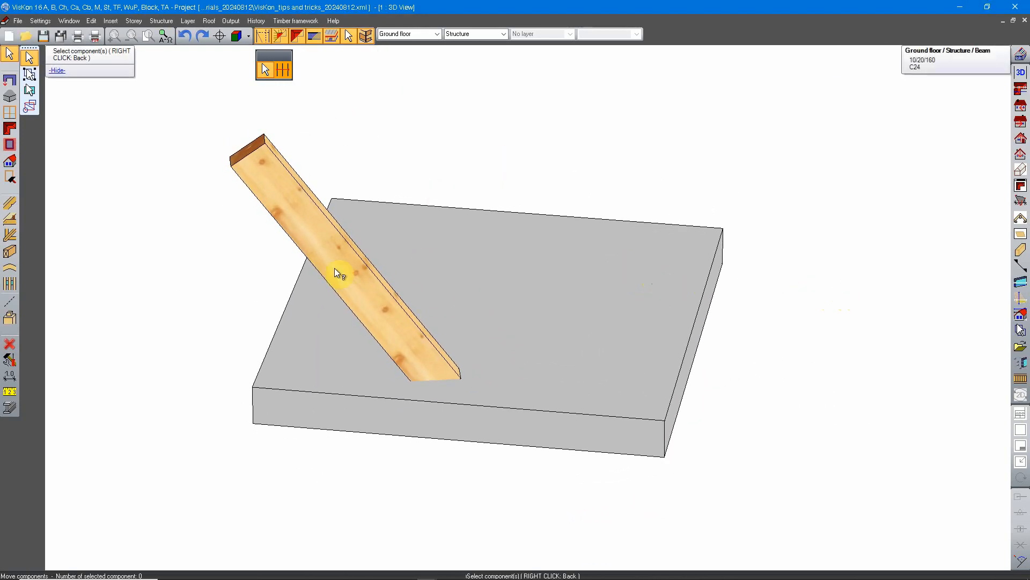
pyautogui.click(357, 285)
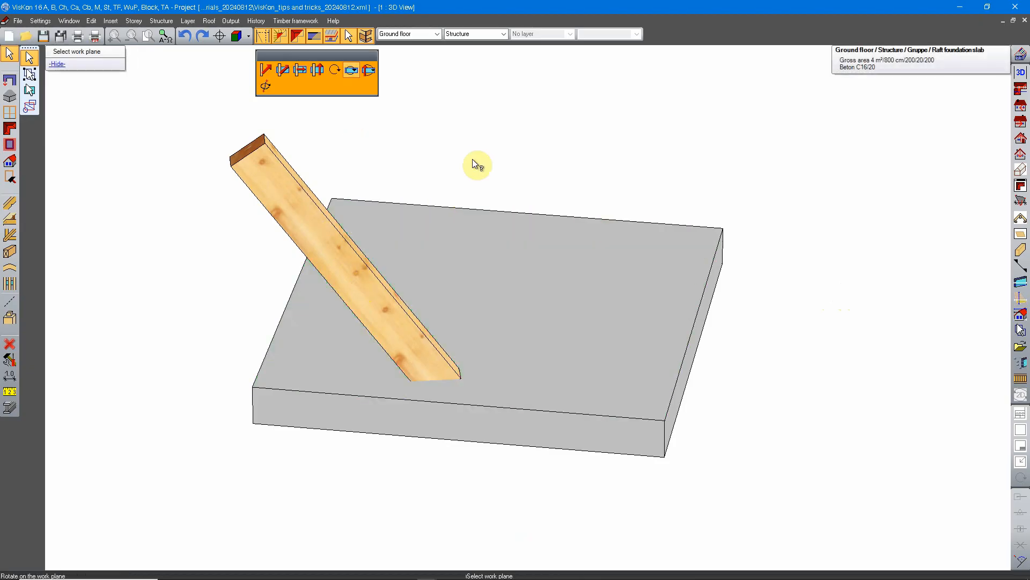
pyautogui.click(369, 70)
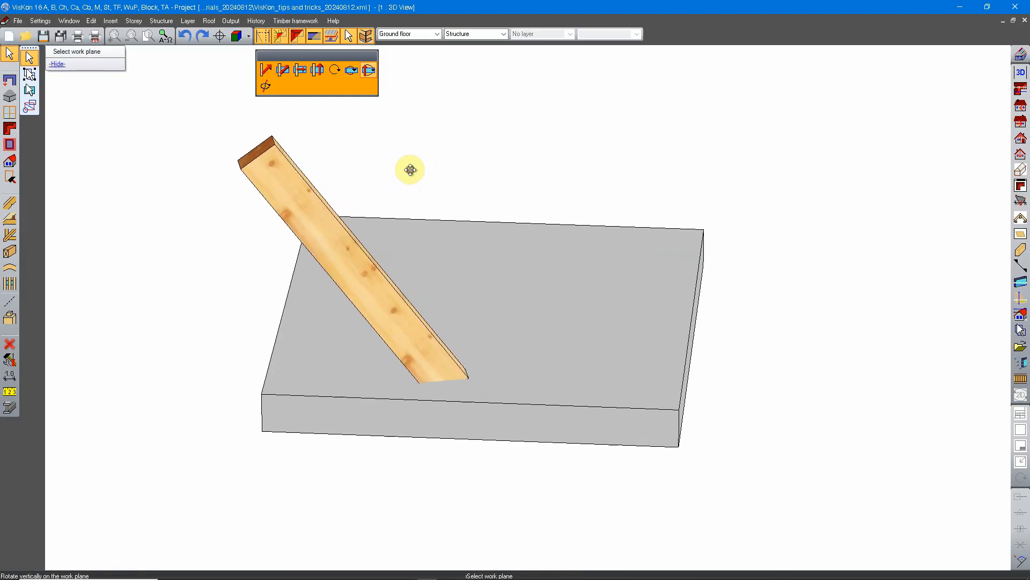
pyautogui.moveTo(267, 182); pyautogui.dragTo(584, 243, button='middle')
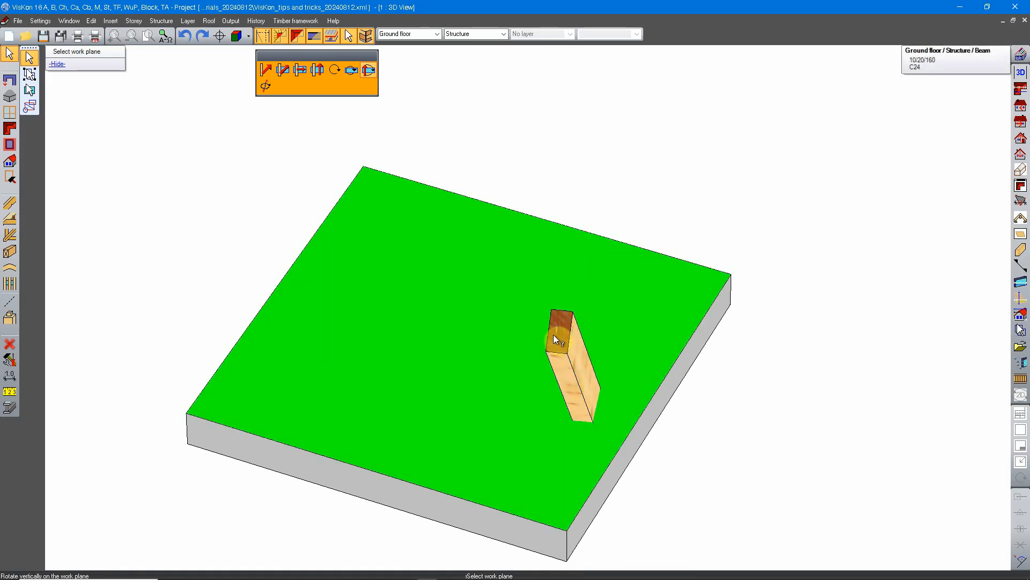
pyautogui.click(562, 340)
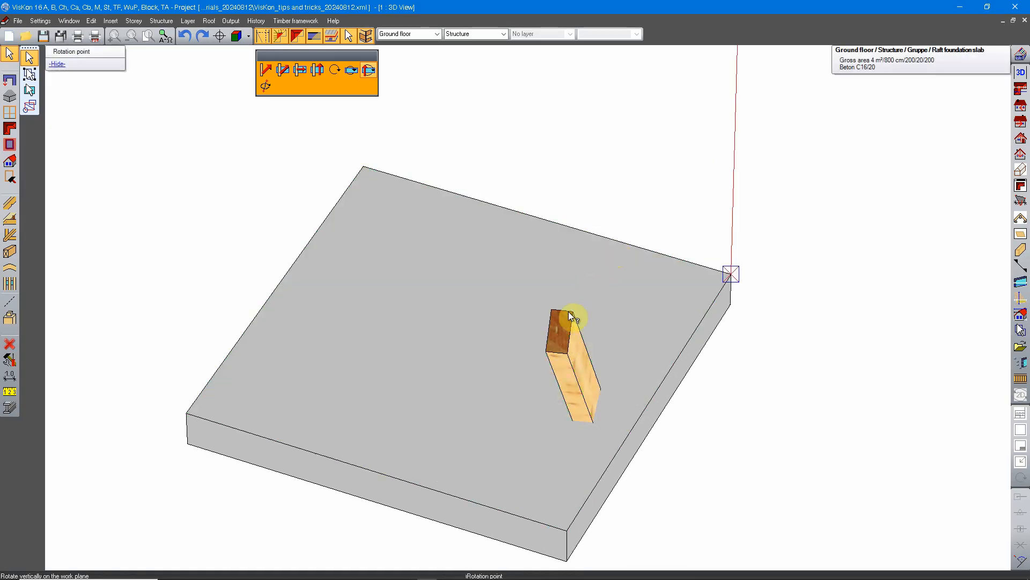
pyautogui.click(553, 350)
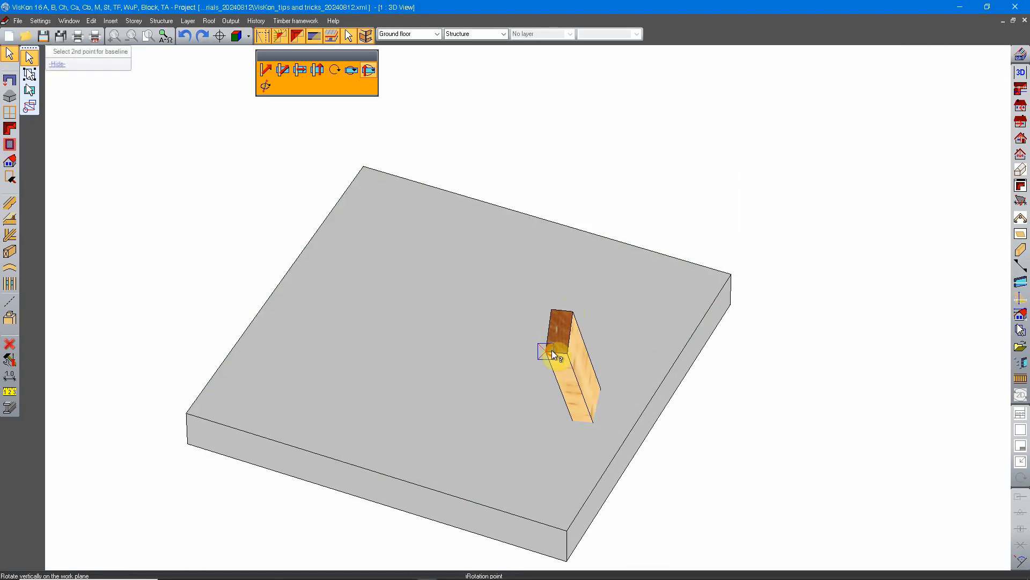
pyautogui.click(565, 353)
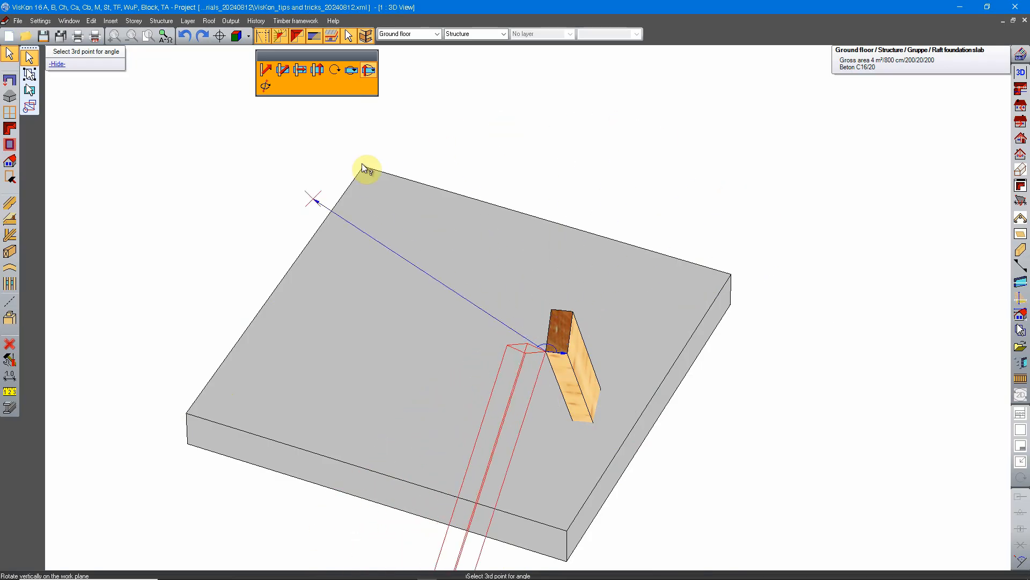
# Step: Pick a free direction point beyond the slab and rotate the beam vertically with an angle to baseline of 45°
pyautogui.scroll(-2, 262, 516)
pyautogui.moveTo(265, 486); pyautogui.dragTo(233, 366, button='middle')
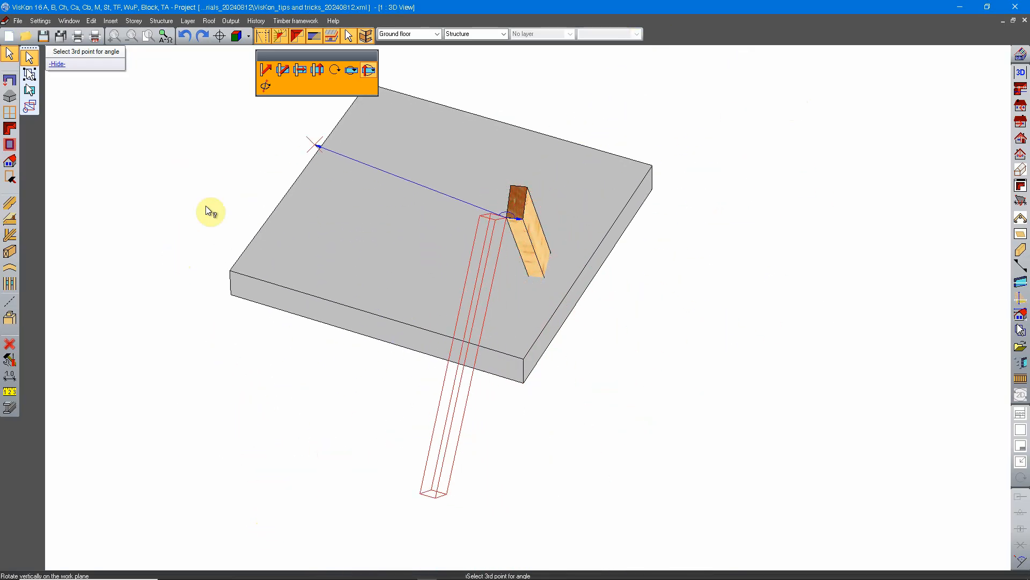
pyautogui.click(695, 82)
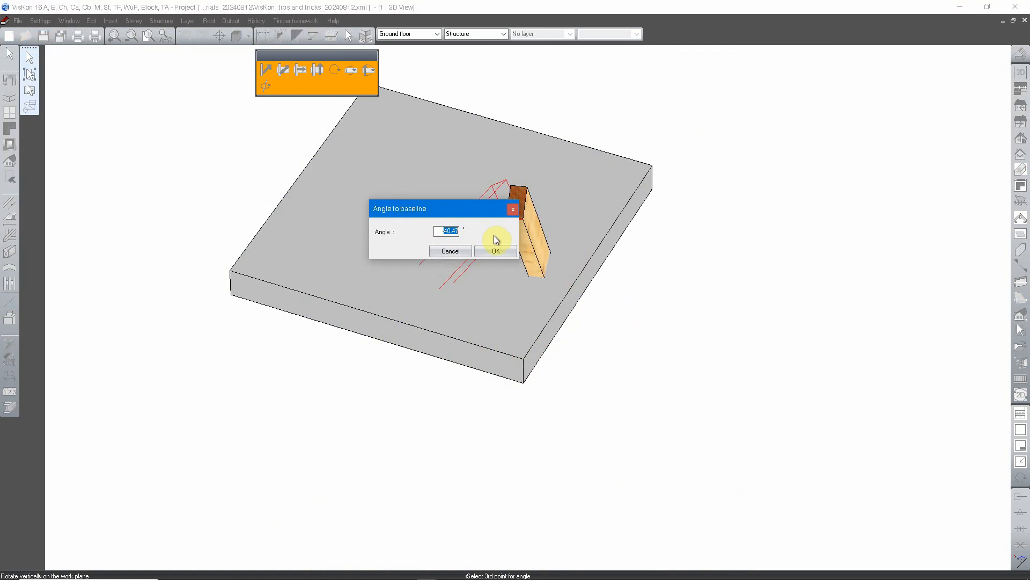
pyautogui.click(500, 252)
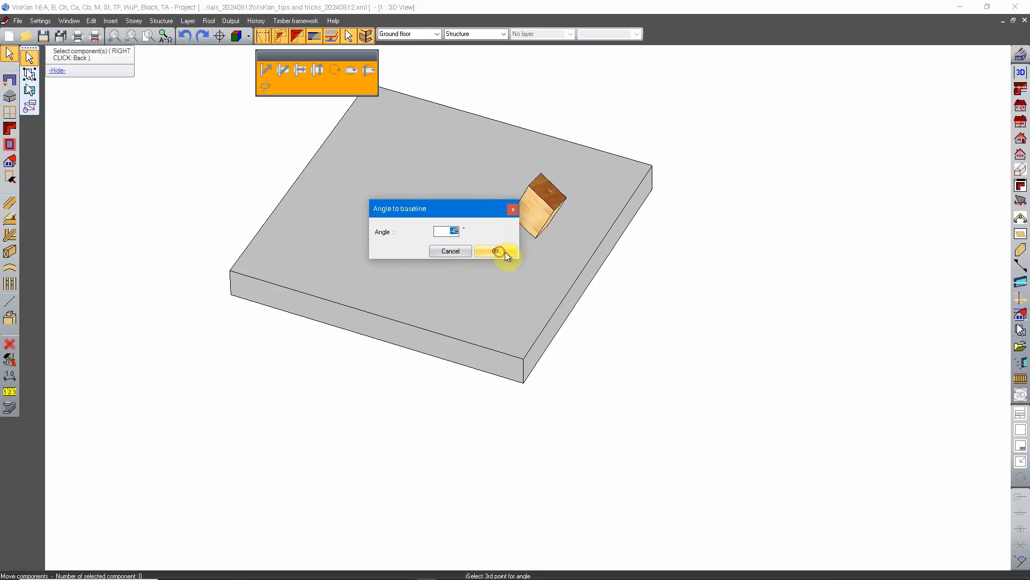
# Step: Start a rotation of the beam on any axis, using both ends of the long edge between its two visible side faces as axis points
pyautogui.moveTo(741, 278); pyautogui.dragTo(558, 327, button='middle')
pyautogui.click(399, 222)
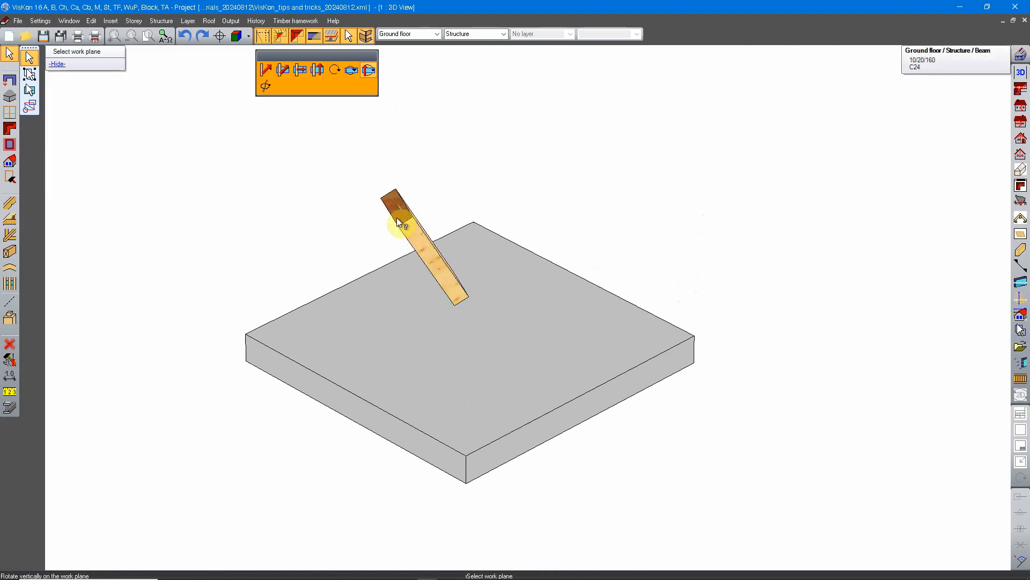
pyautogui.click(265, 87)
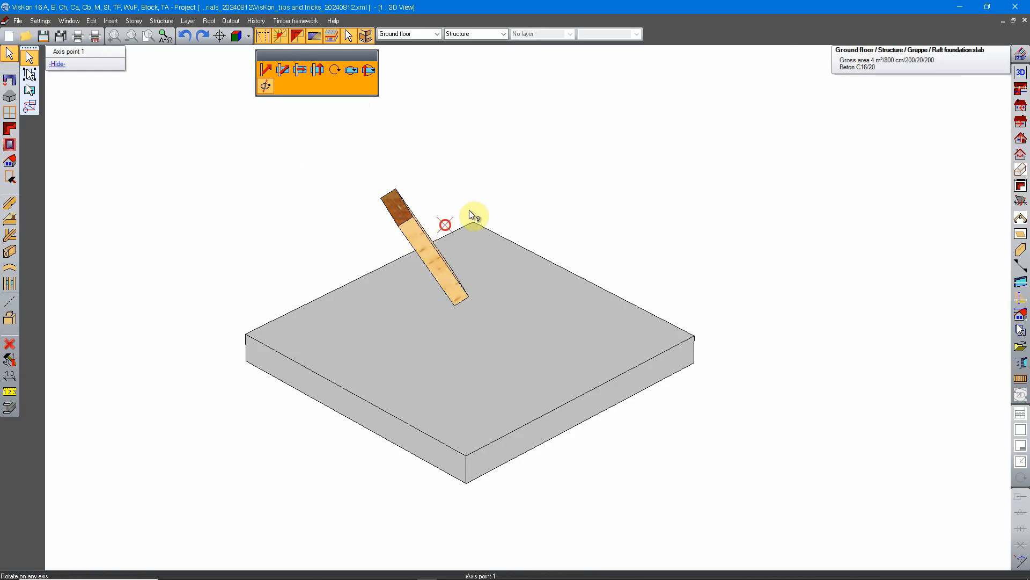
pyautogui.moveTo(471, 214); pyautogui.dragTo(341, 218, button='middle')
pyautogui.moveTo(400, 185); pyautogui.dragTo(507, 261, button='middle')
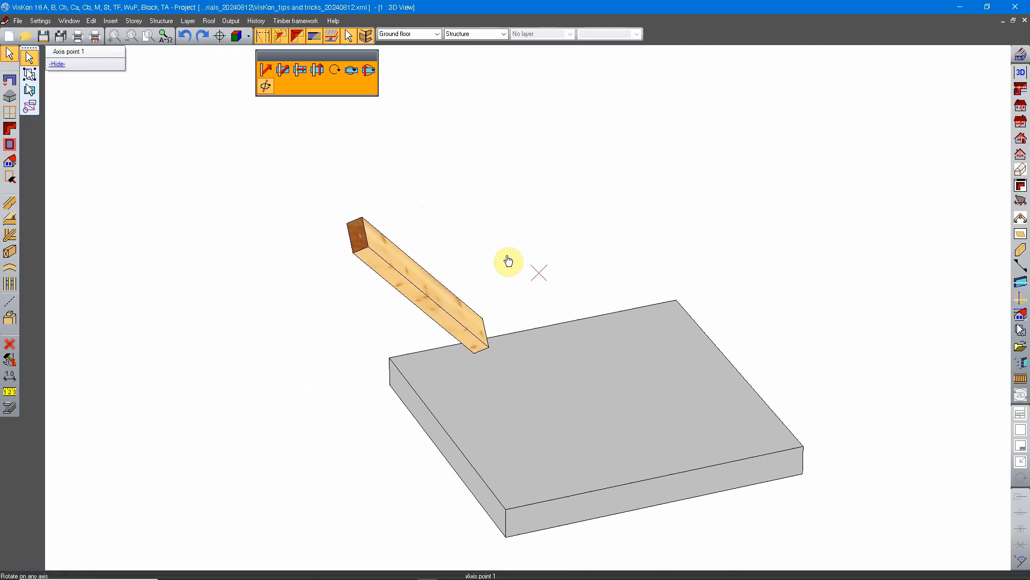
pyautogui.click(370, 246)
pyautogui.click(487, 346)
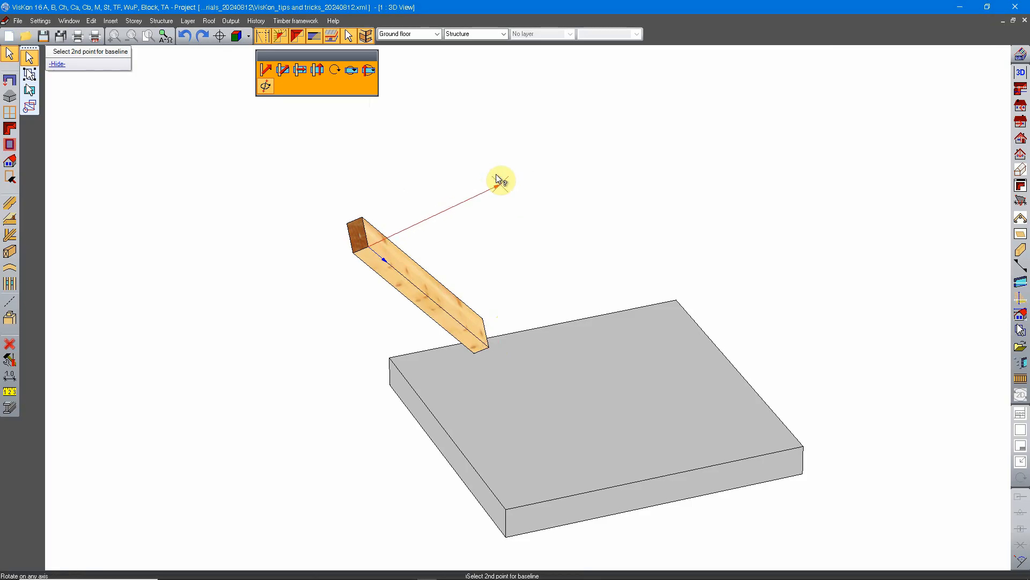
# Step: Rotate the beam around the defined axis, with the end face's long edge as baseline and a free direction point beyond the beam
pyautogui.moveTo(501, 179); pyautogui.dragTo(509, 274, button='middle')
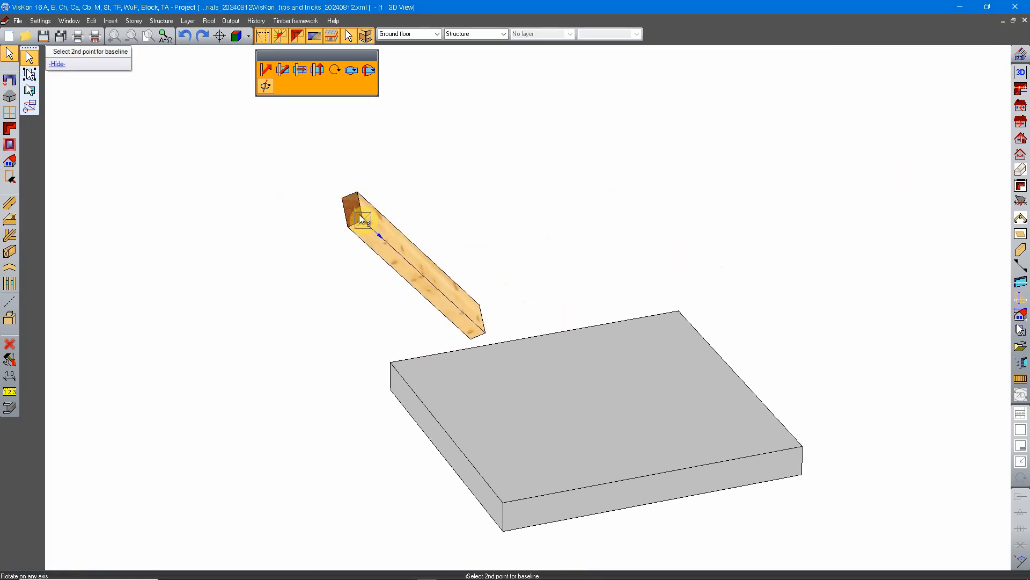
pyautogui.click(356, 193)
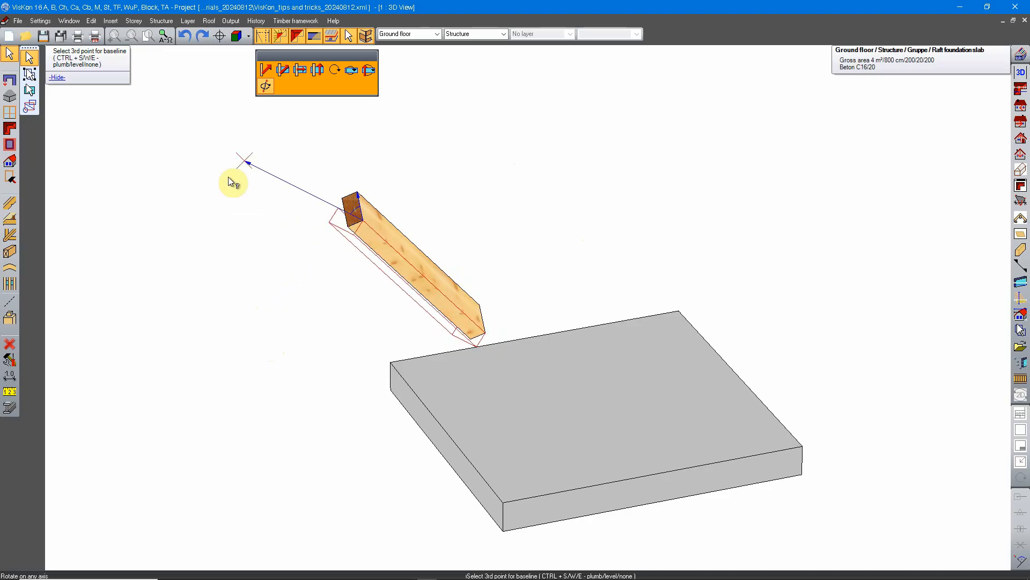
pyautogui.click(568, 224)
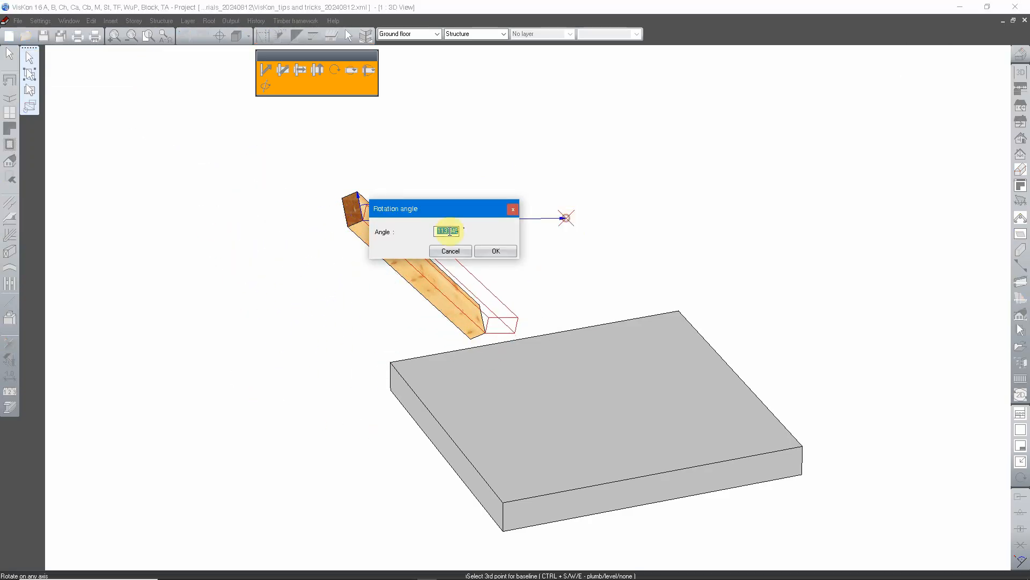
pyautogui.click(505, 252)
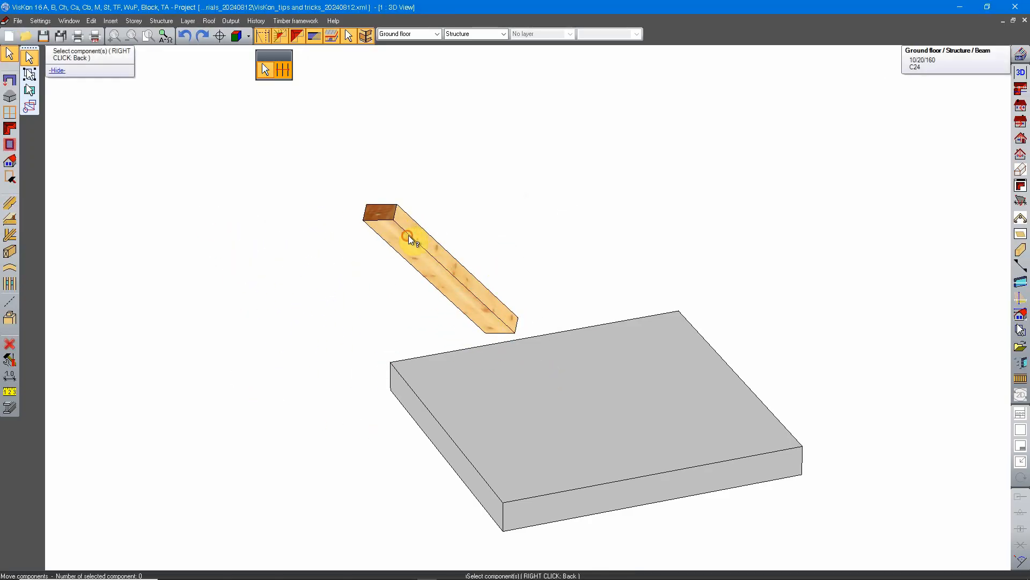
# Step: Rotate the beam on any axis again, around the edge between its visible side faces, with the end face's short edge as baseline and an entered angle
pyautogui.click(409, 239)
pyautogui.click(265, 86)
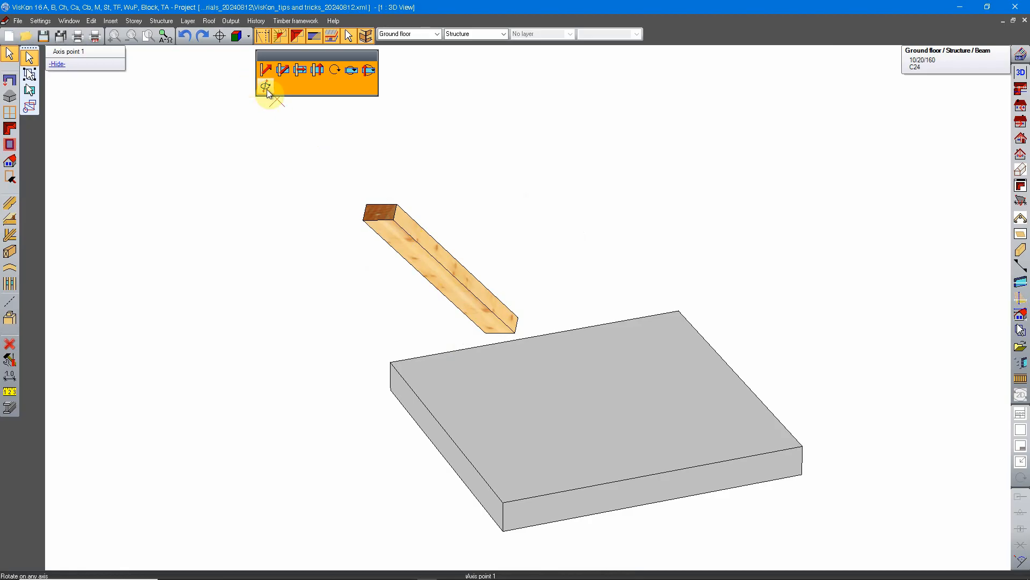
pyautogui.click(395, 223)
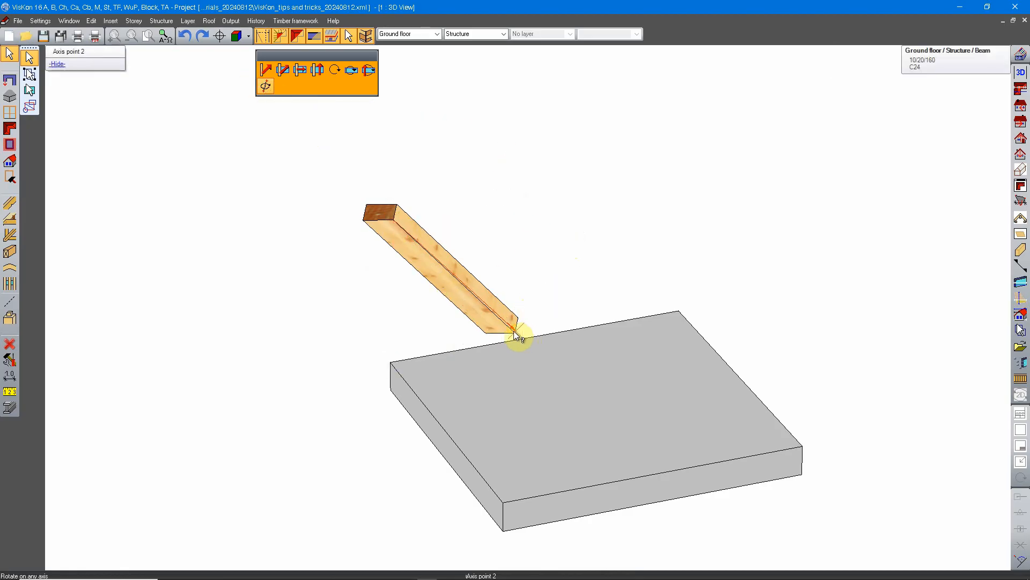
pyautogui.click(513, 334)
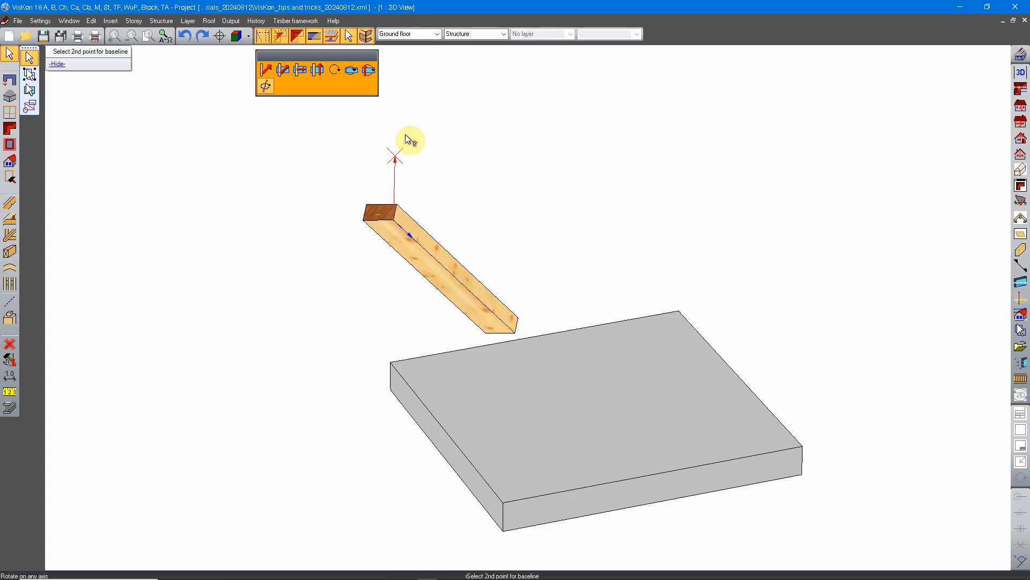
pyautogui.click(395, 208)
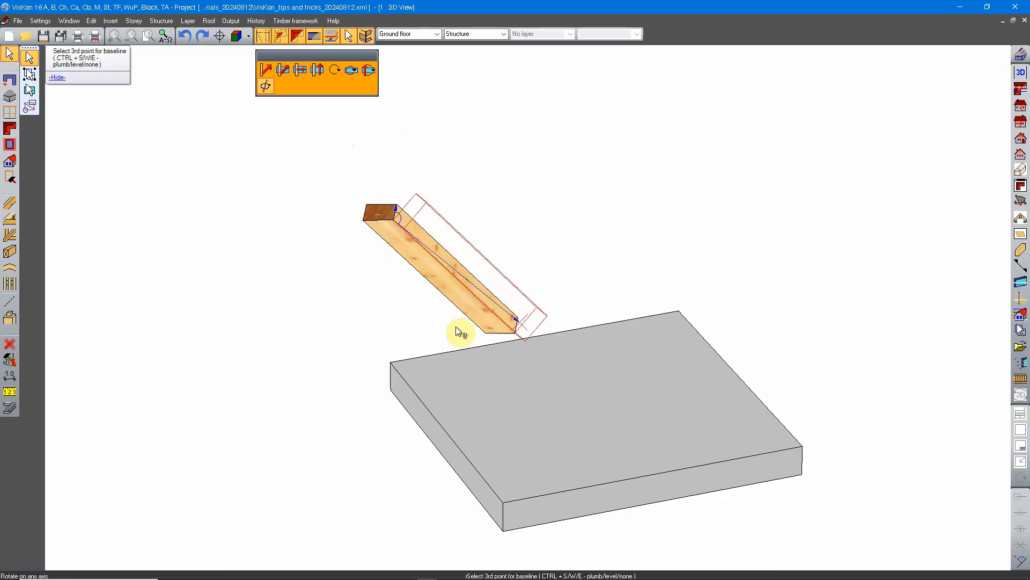
pyautogui.click(376, 314)
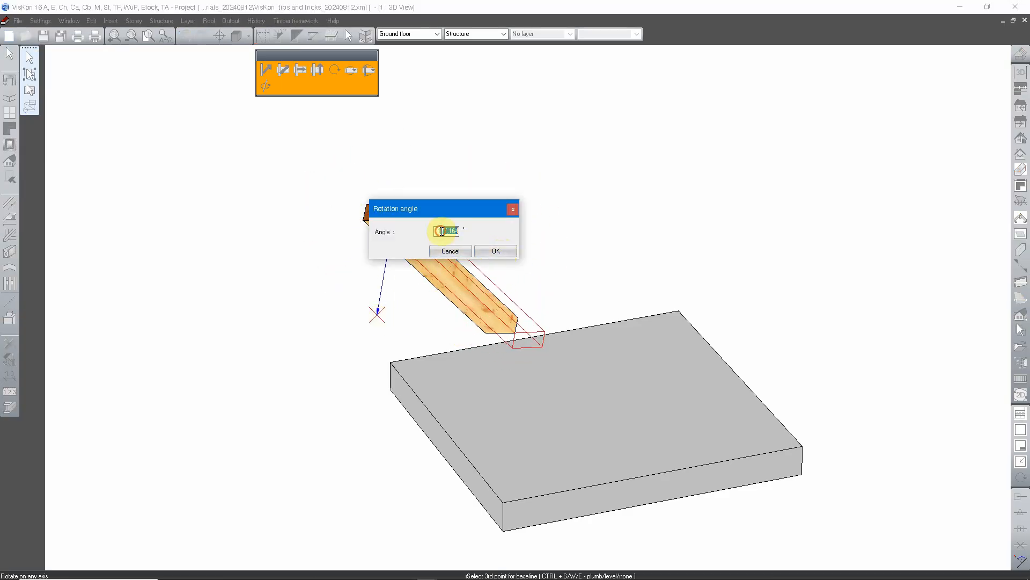
pyautogui.moveTo(441, 230); pyautogui.dragTo(509, 233)
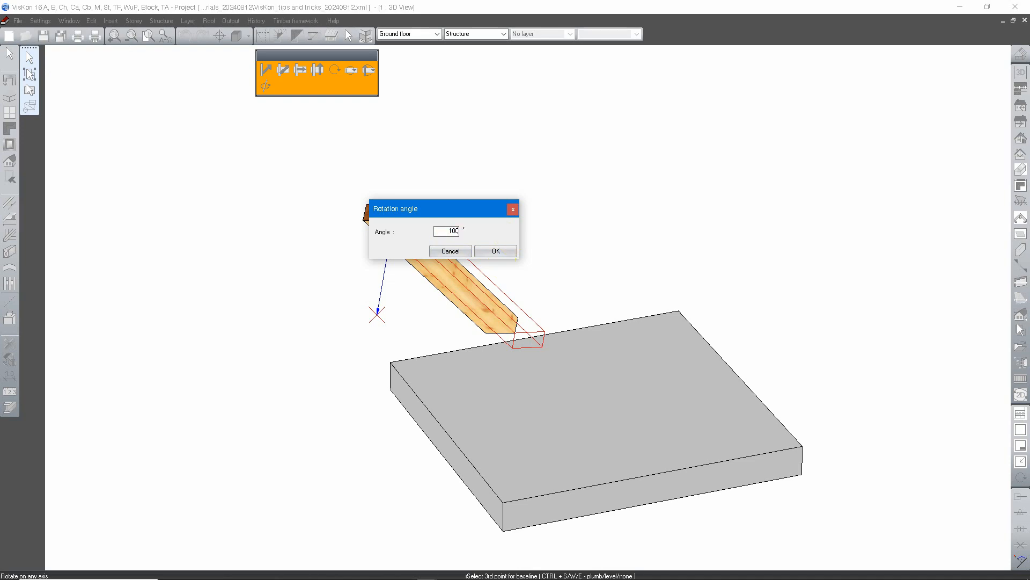
pyautogui.click(504, 246)
# Step: Rotate the beam globally about its end face's lower corner, with the baseline to the corner above and a free direction point
pyautogui.moveTo(649, 278); pyautogui.dragTo(543, 265, button='middle')
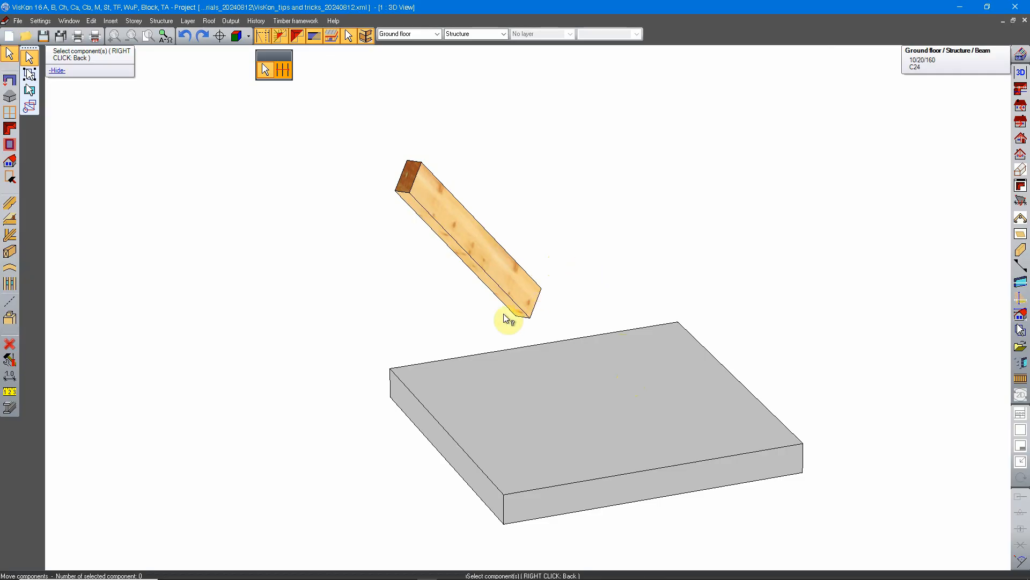
pyautogui.moveTo(501, 322); pyautogui.dragTo(653, 320, button='middle')
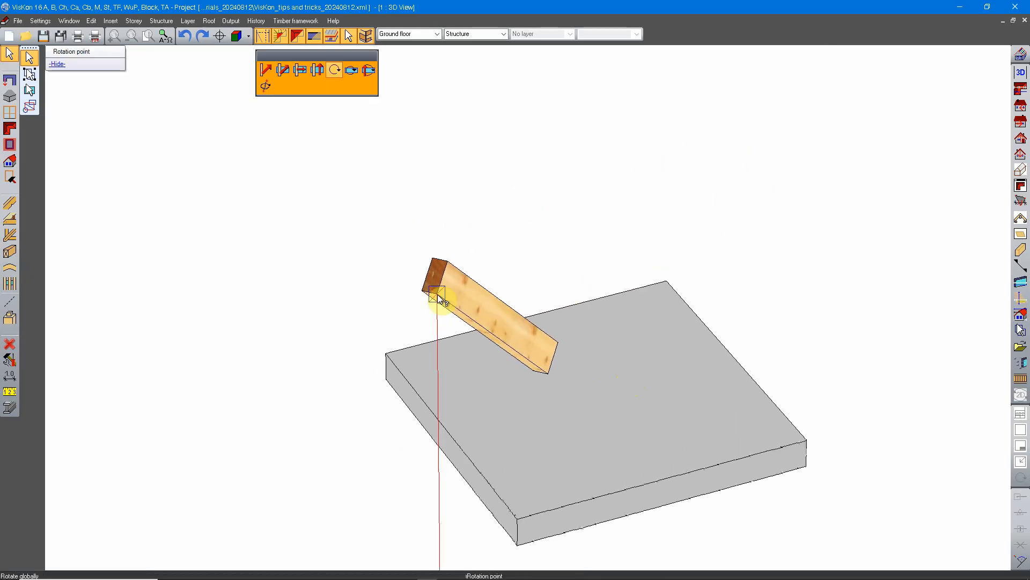
pyautogui.click(437, 294)
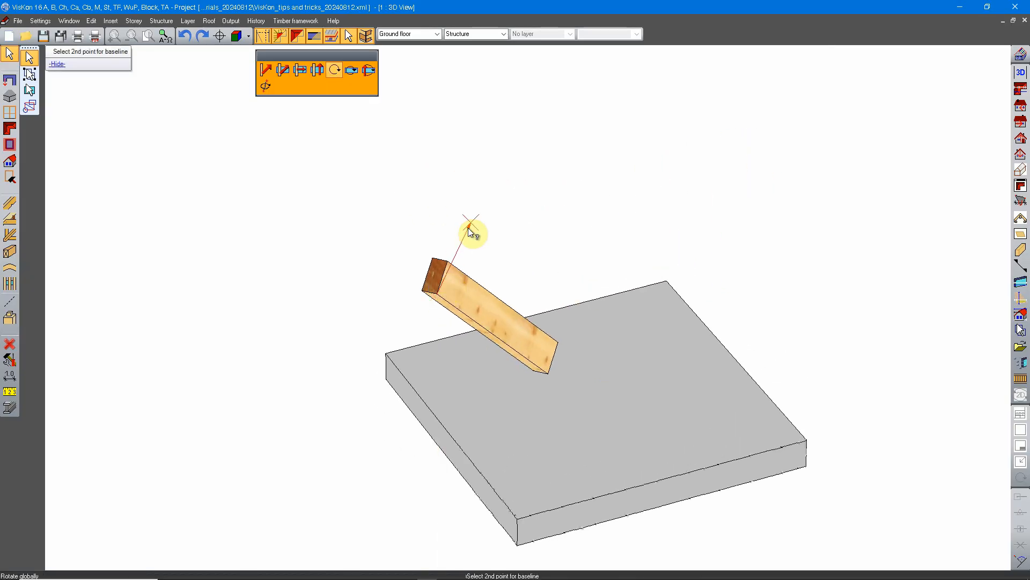
pyautogui.click(452, 270)
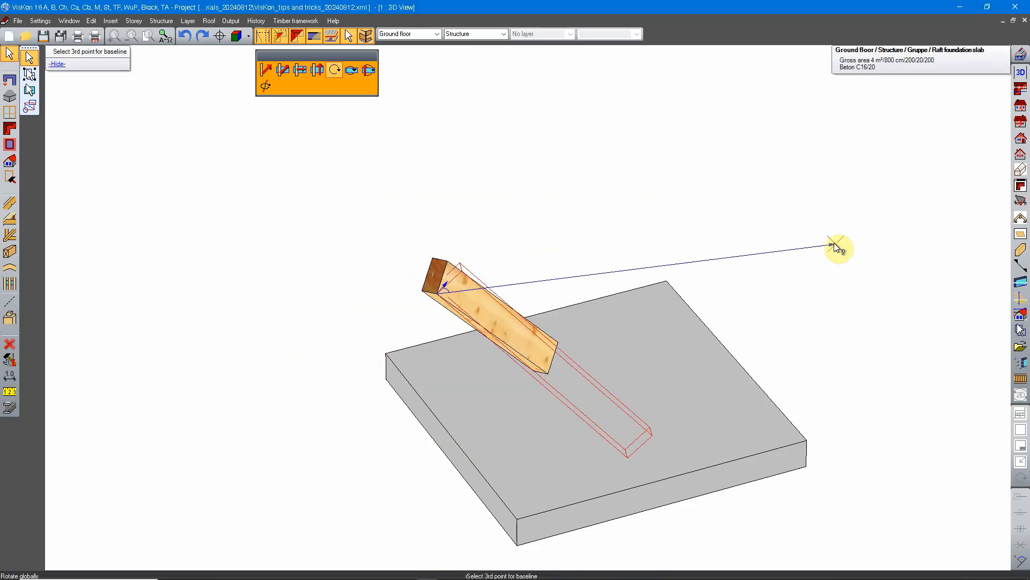
pyautogui.click(775, 150)
pyautogui.click(495, 251)
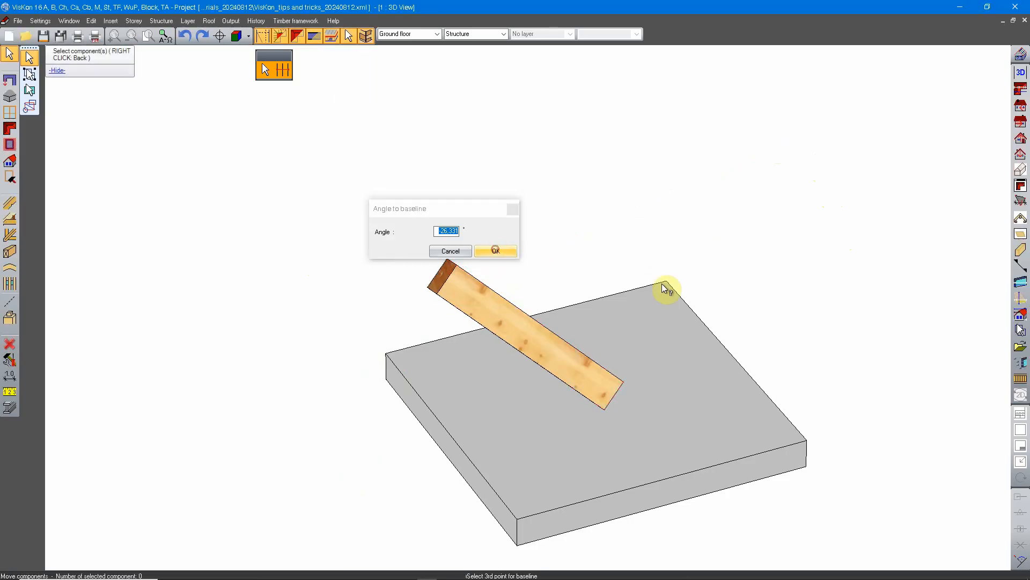
pyautogui.moveTo(665, 288); pyautogui.dragTo(646, 257, button='middle')
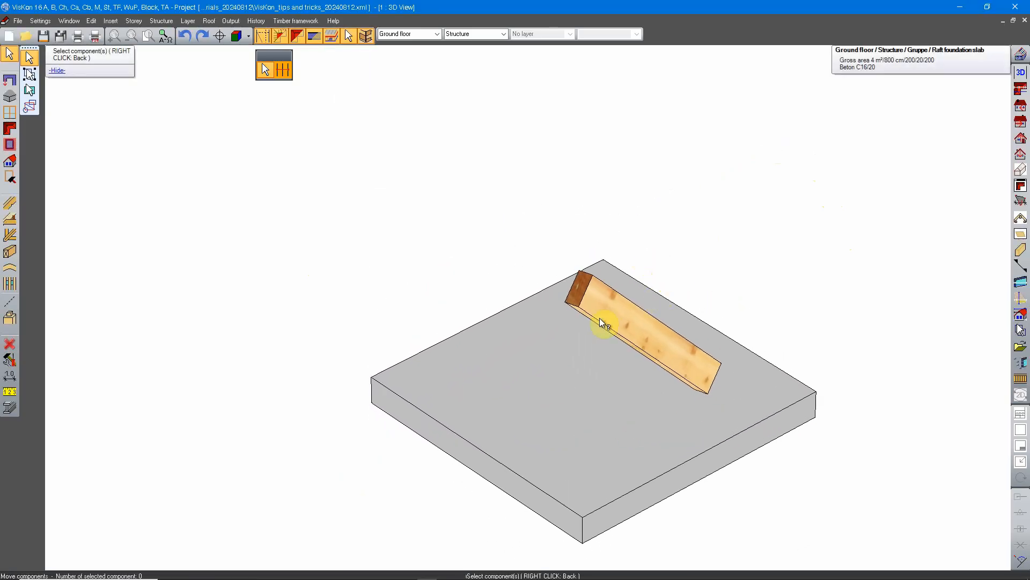
pyautogui.moveTo(715, 347); pyautogui.dragTo(554, 338, button='middle')
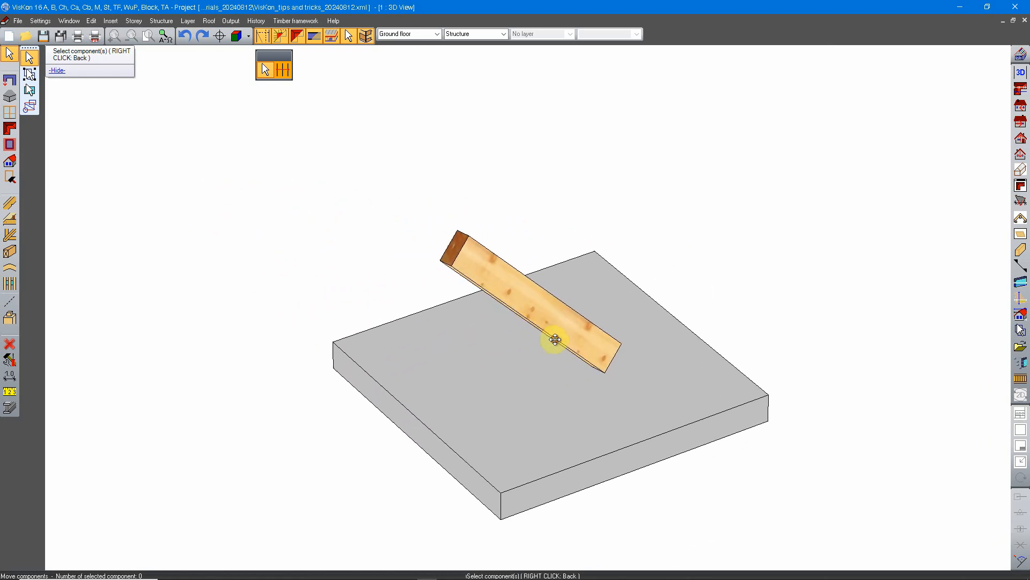
pyautogui.rightClick(385, 162)
pyautogui.moveTo(499, 219); pyautogui.dragTo(471, 181, button='middle')
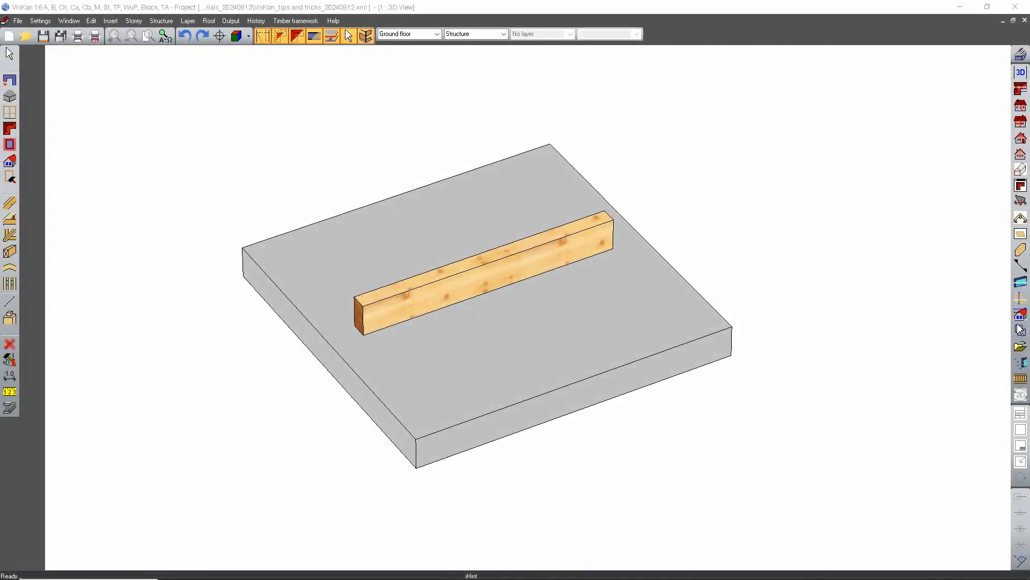
# Step: Select the timber beam on the slab and start a global copy of it
pyautogui.click(713, 218)
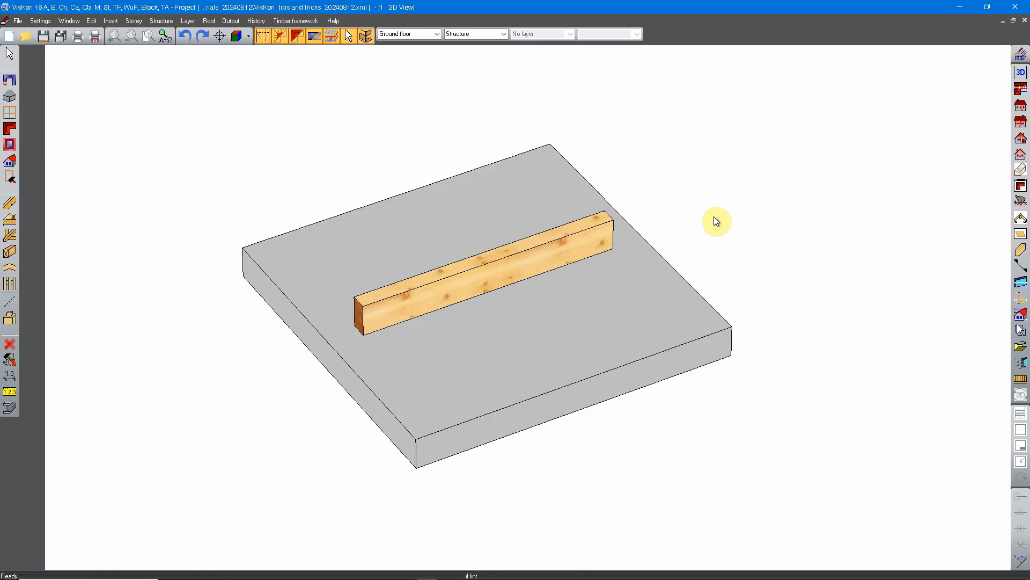
pyautogui.rightClick(615, 167)
pyautogui.click(636, 175)
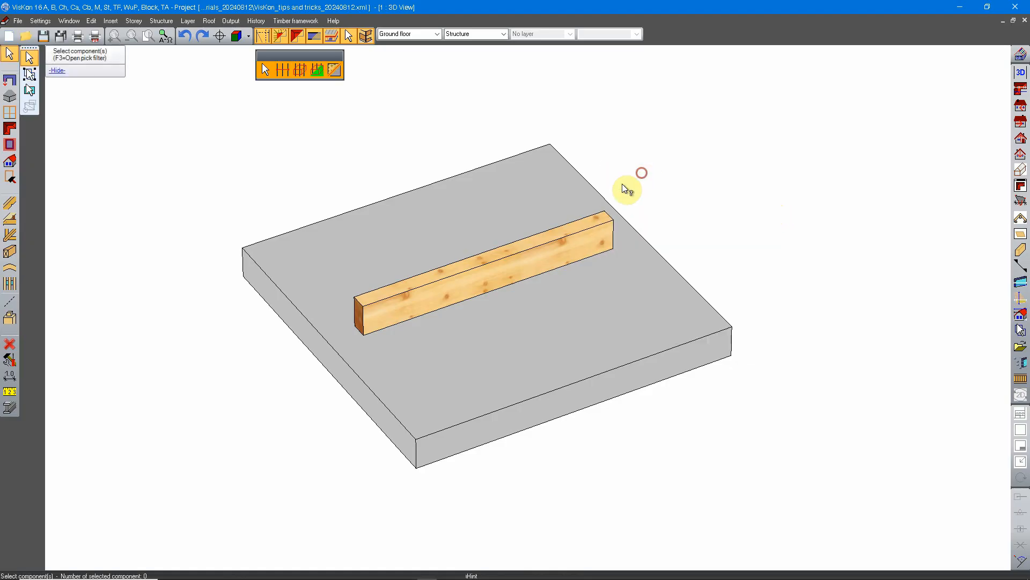
pyautogui.click(506, 265)
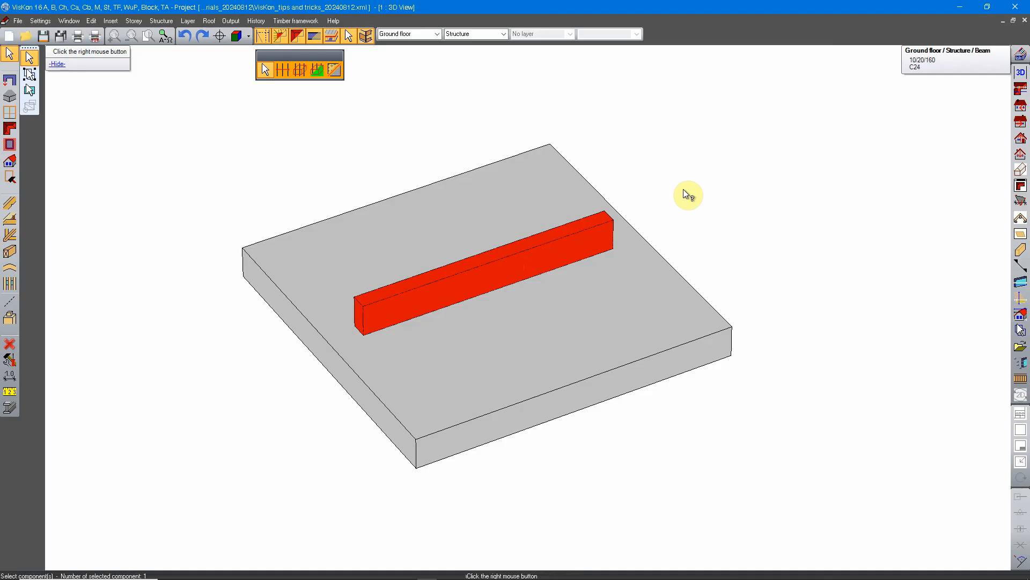
pyautogui.rightClick(641, 138)
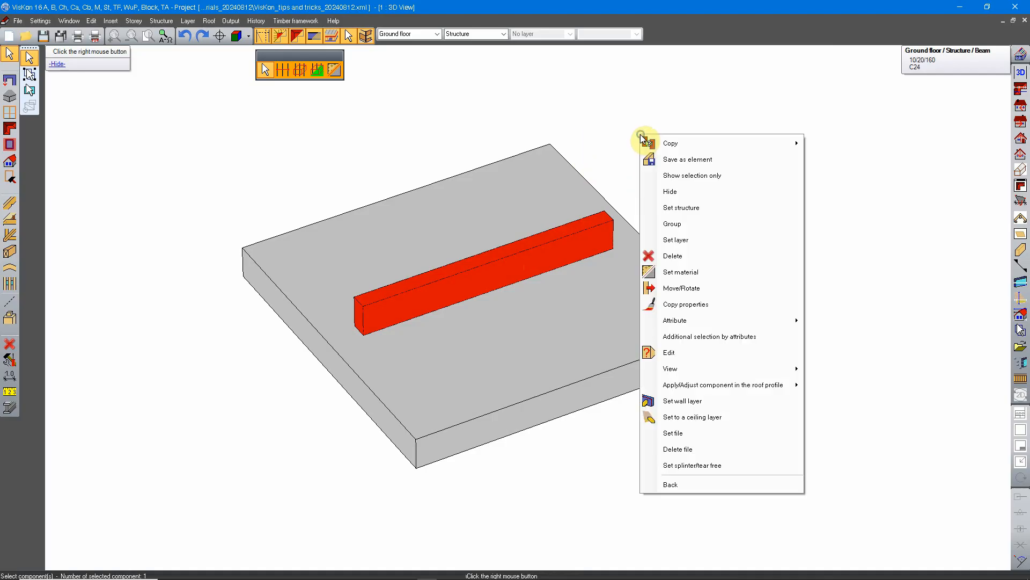
pyautogui.moveTo(768, 142)
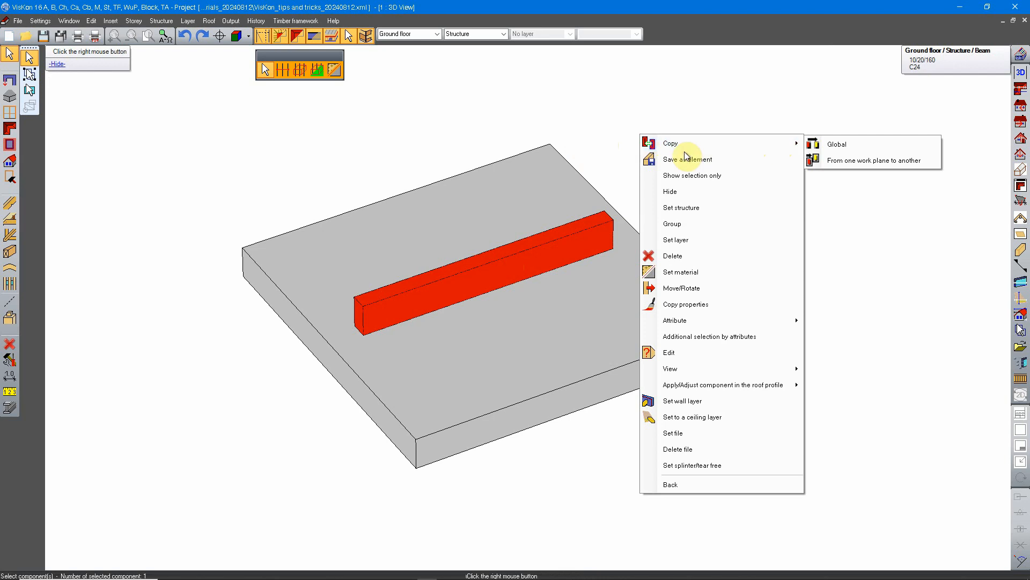
pyautogui.click(848, 144)
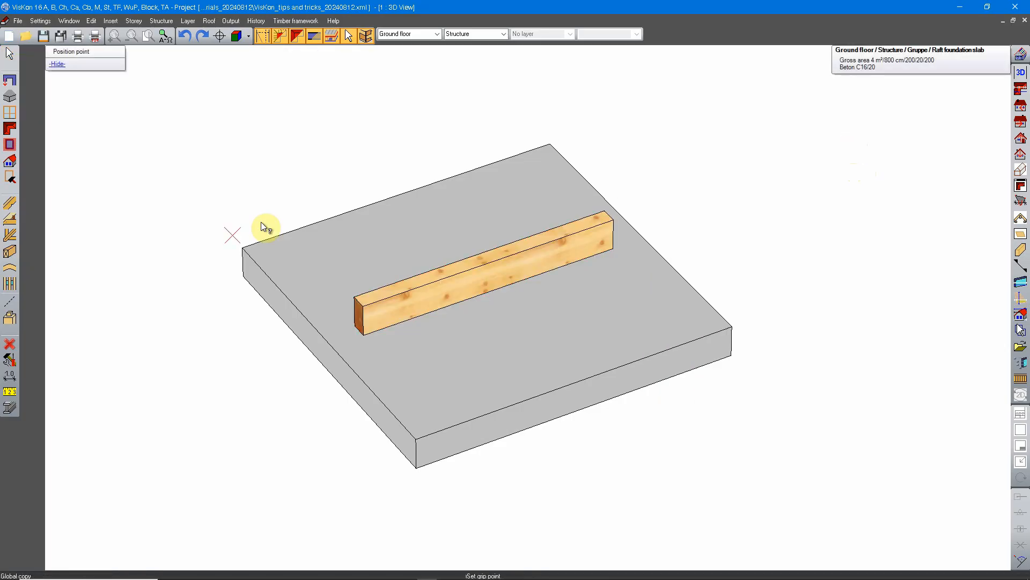
# Step: Set the copy's grip point at the lower corner of the beam's near end face, where it meets the long visible side
pyautogui.moveTo(398, 363); pyautogui.dragTo(435, 391, button='middle')
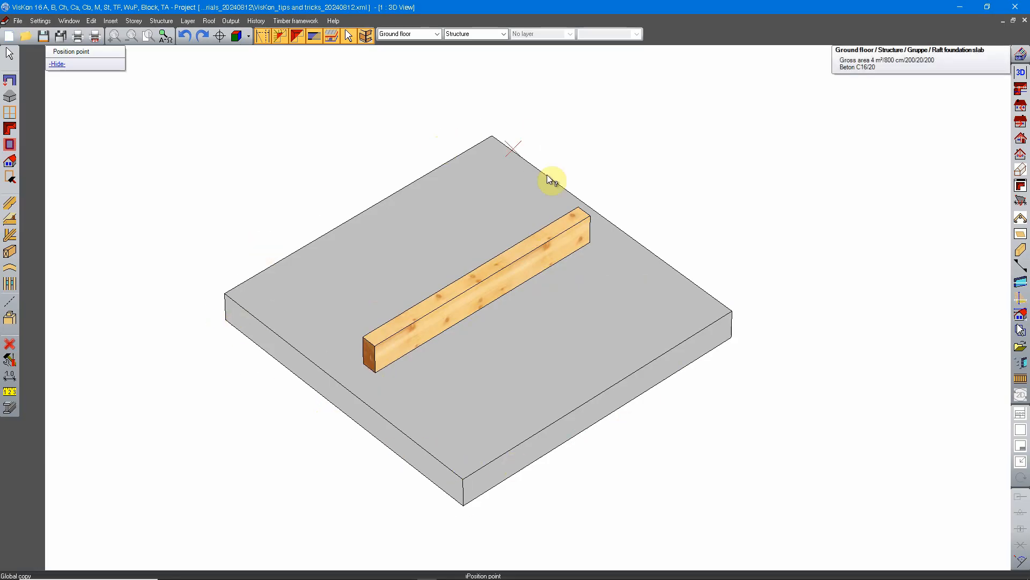
pyautogui.click(241, 294)
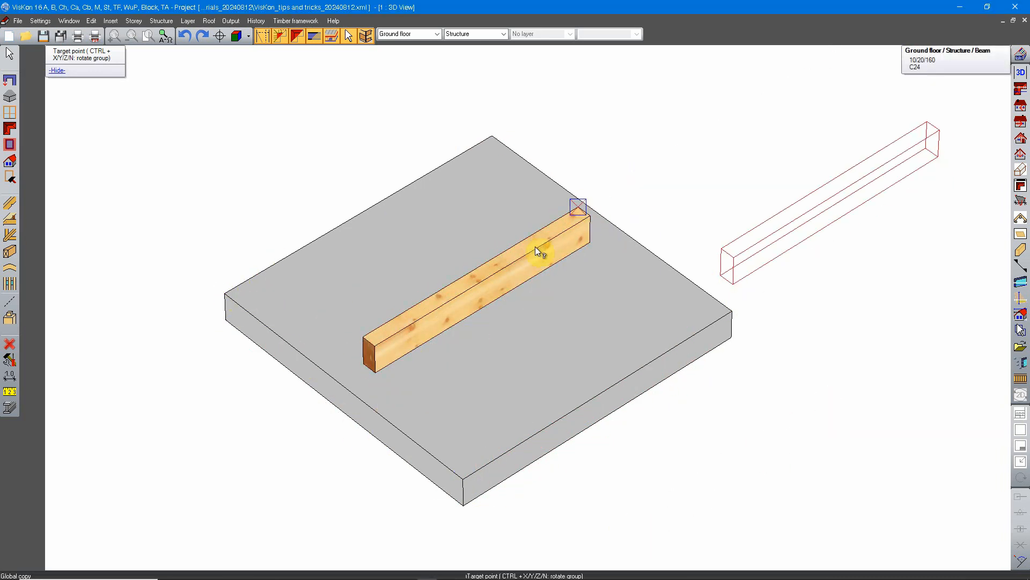
pyautogui.click(286, 304)
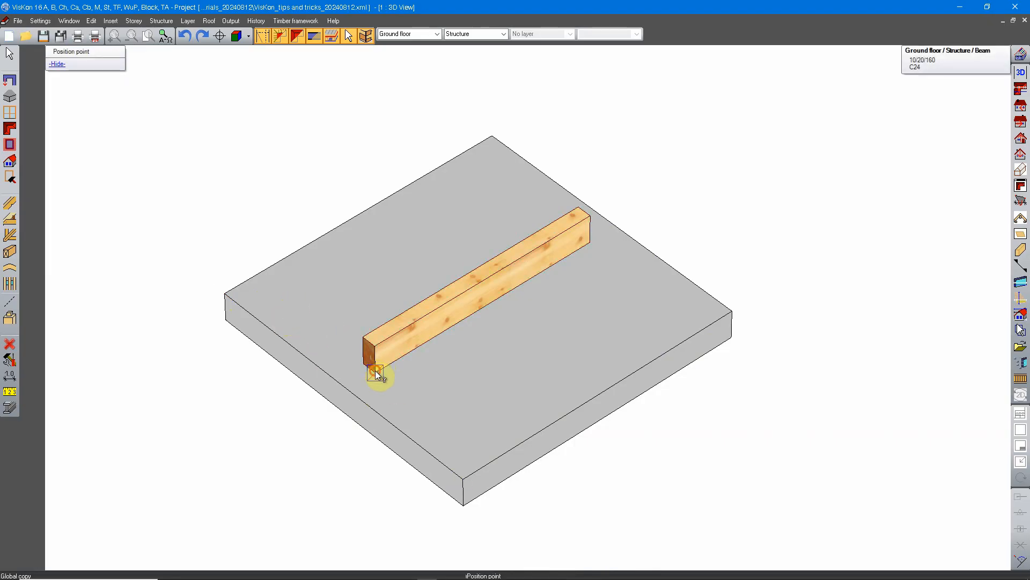
pyautogui.click(376, 372)
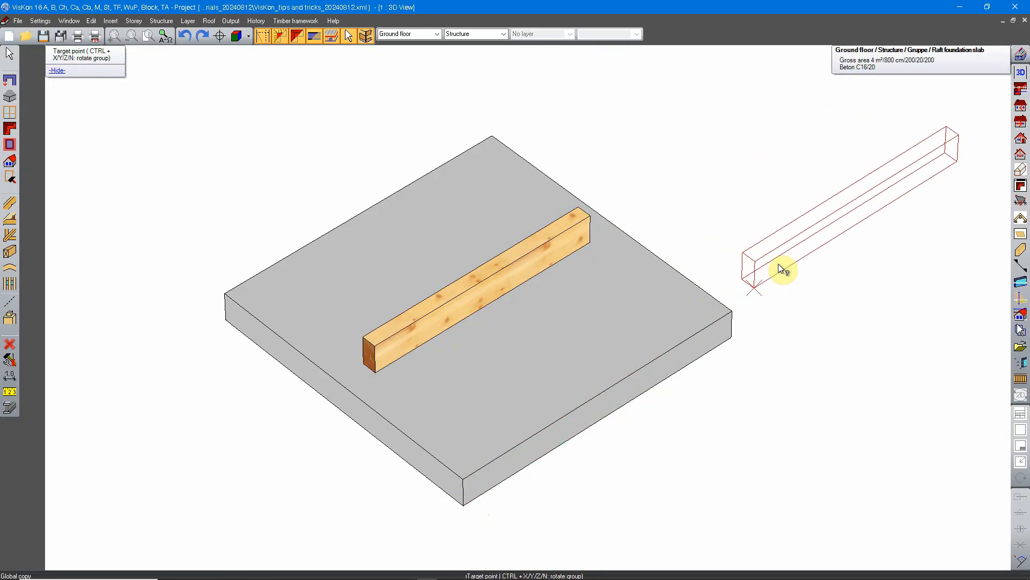
# Step: Measure the copy's offset from the slab's right-hand upper corner to a free target point beyond the slab
pyautogui.click(730, 314)
pyautogui.moveTo(810, 196); pyautogui.dragTo(651, 281, button='middle')
pyautogui.scroll(-2, 649, 261)
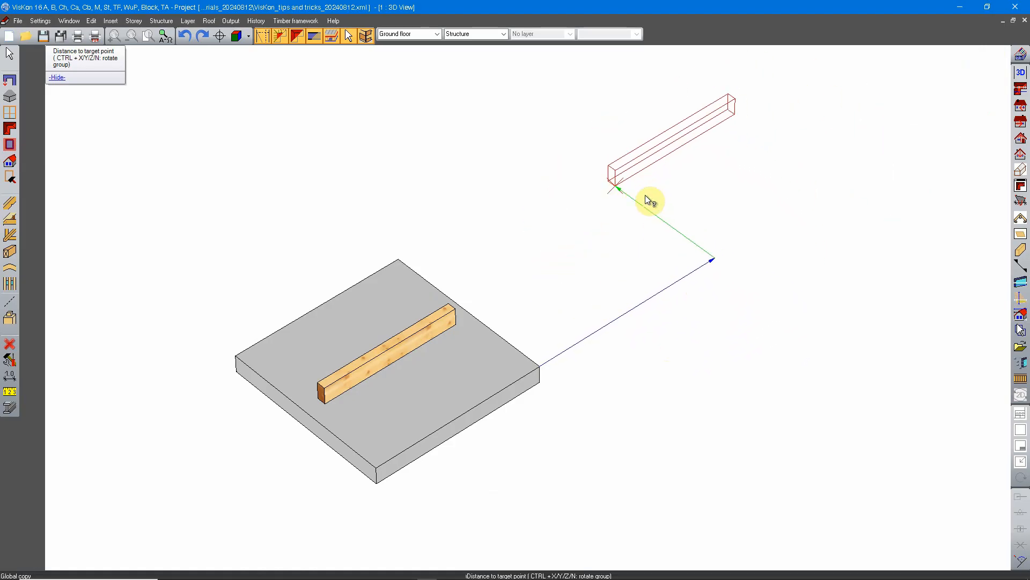
pyautogui.click(613, 185)
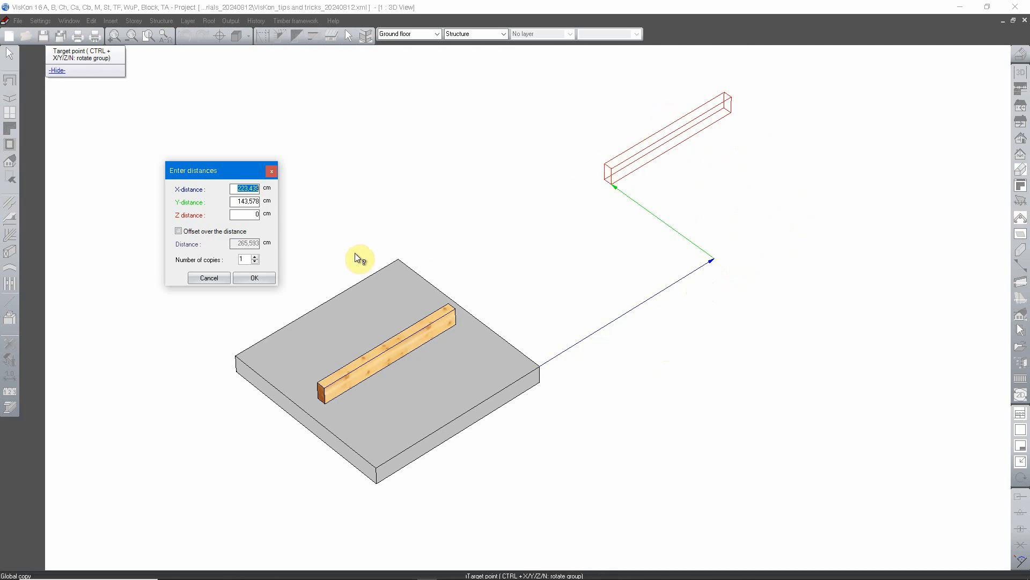
# Step: Place one beam copy at an X-distance of 100 cm and a Y-distance of 50 cm from the slab corner
pyautogui.click(246, 189)
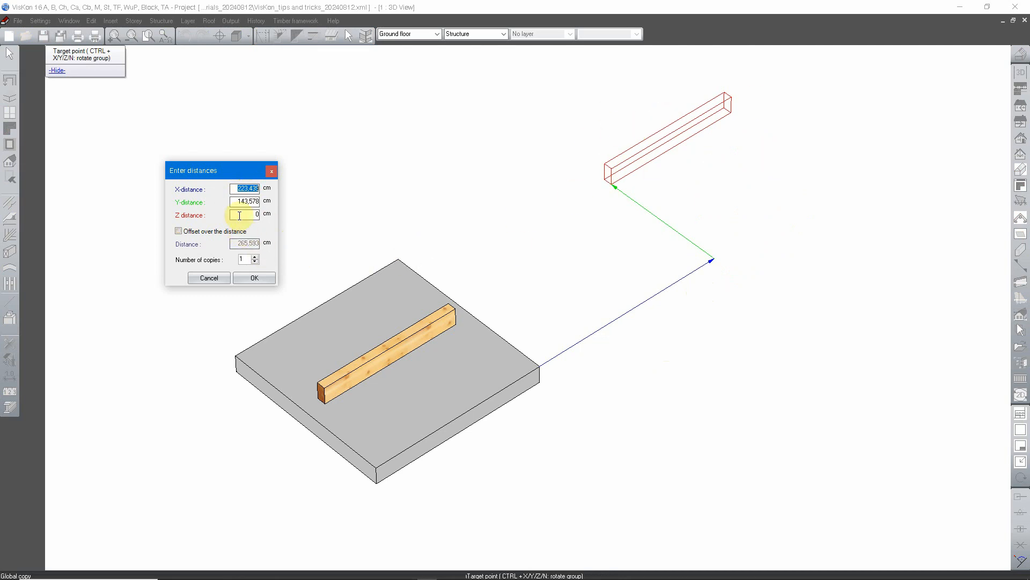
pyautogui.moveTo(213, 173); pyautogui.dragTo(425, 182)
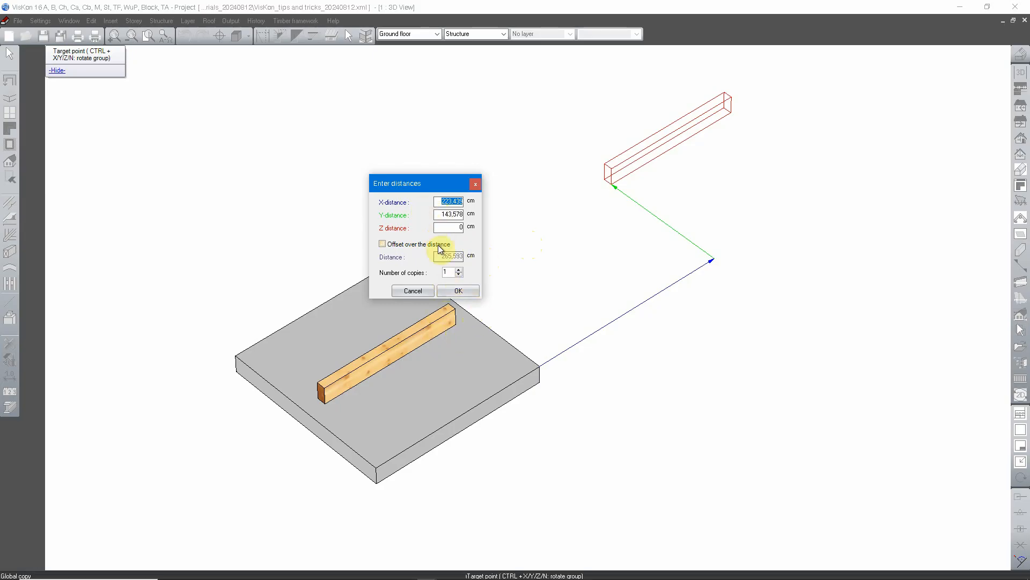
pyautogui.moveTo(458, 204); pyautogui.dragTo(478, 211)
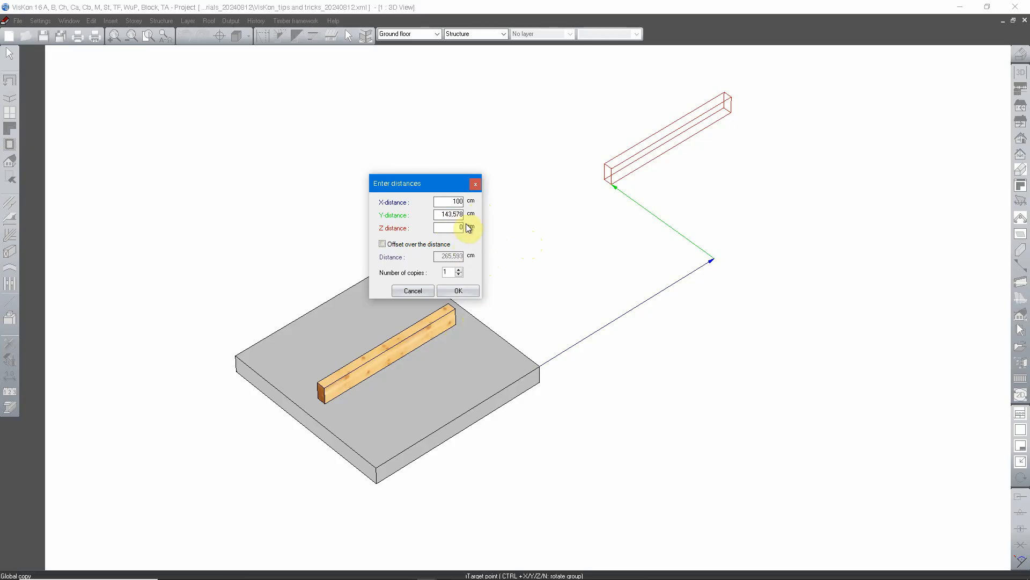
pyautogui.press('Tab')
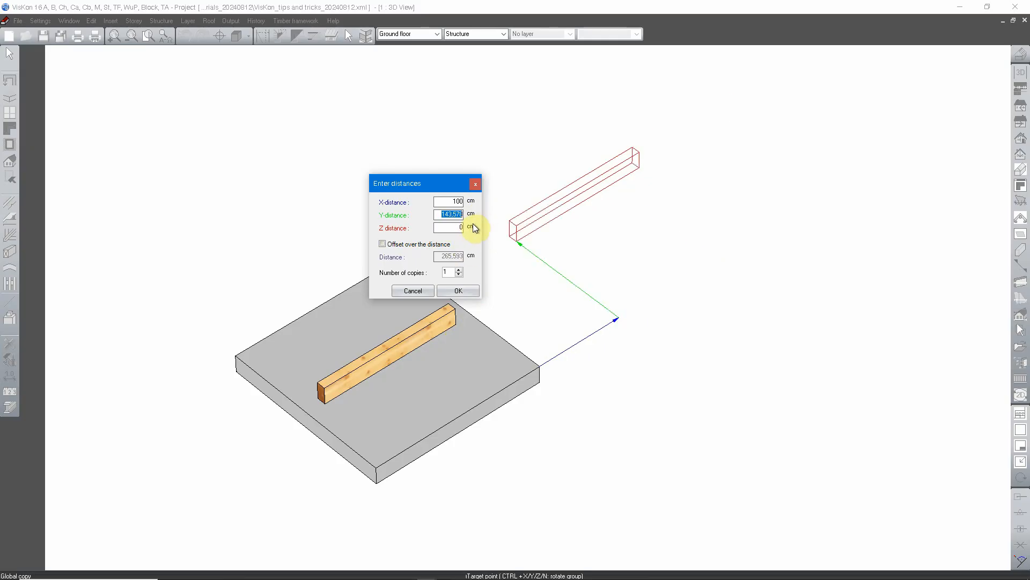
pyautogui.write('50')
pyautogui.press('Tab')
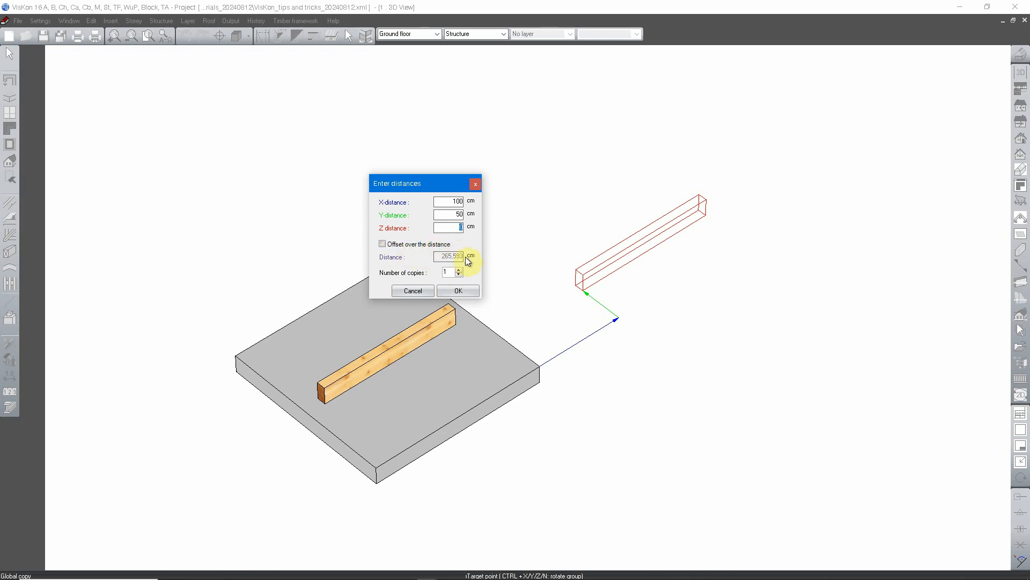
pyautogui.click(459, 290)
# Step: Define another copy's offset from the slab's rear upper corner to a free target point behind the slab
pyautogui.moveTo(690, 283); pyautogui.dragTo(510, 316, button='middle')
pyautogui.scroll(2, 488, 315)
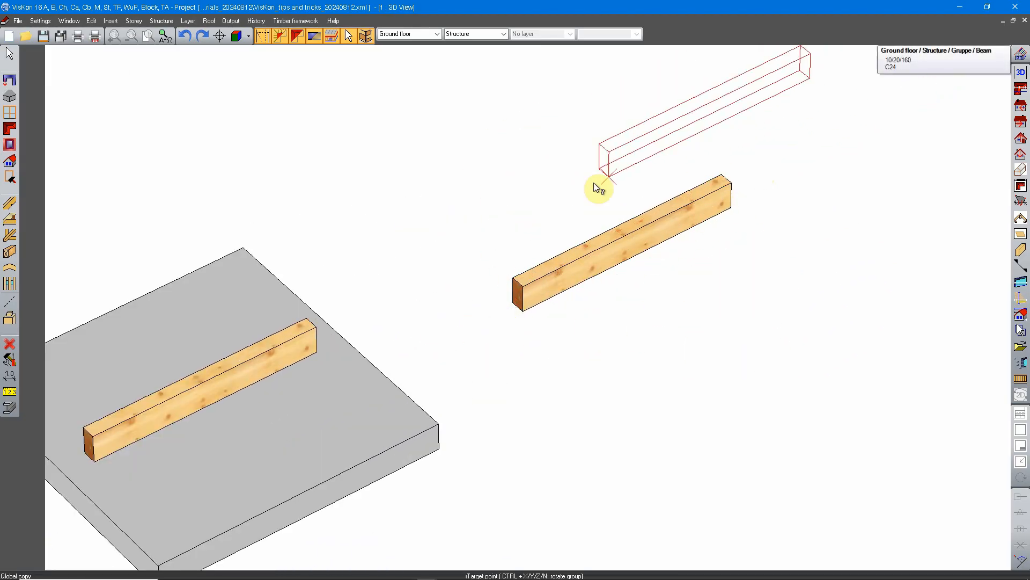
pyautogui.moveTo(421, 389); pyautogui.dragTo(600, 353, button='middle')
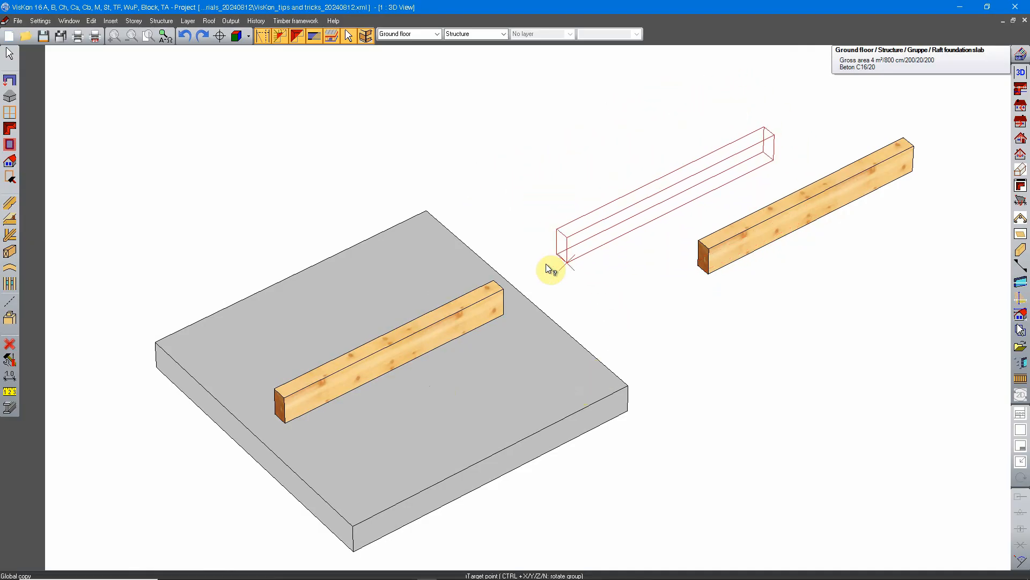
pyautogui.moveTo(615, 188); pyautogui.dragTo(590, 308, button='middle')
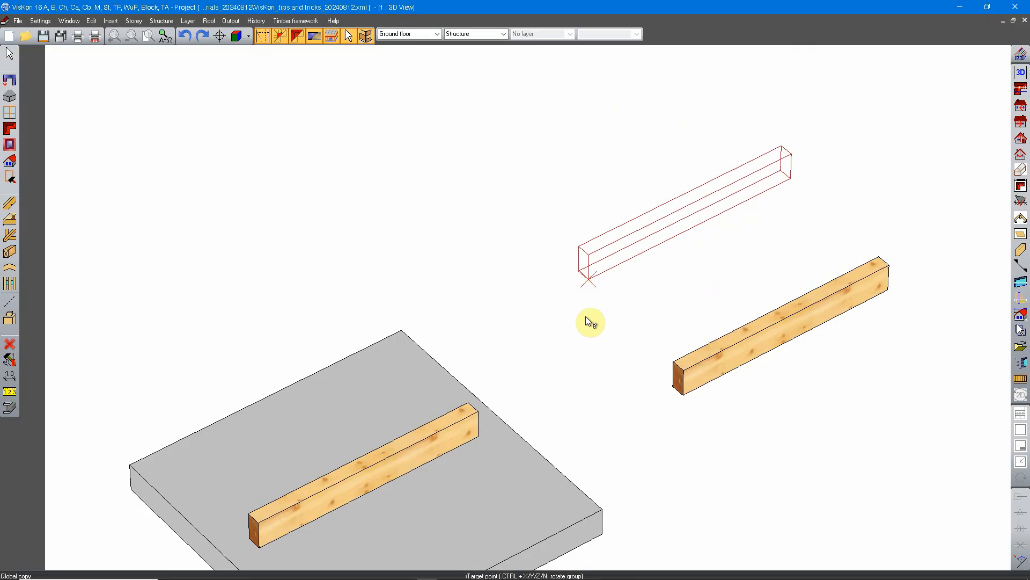
pyautogui.click(401, 334)
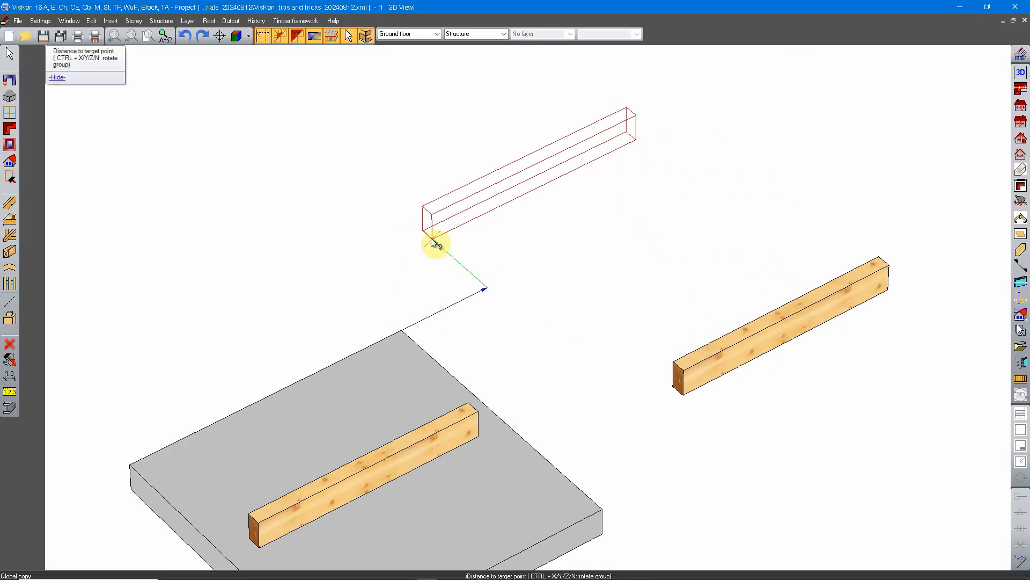
pyautogui.moveTo(464, 217); pyautogui.dragTo(471, 300, button='middle')
pyautogui.scroll(-2, 483, 275)
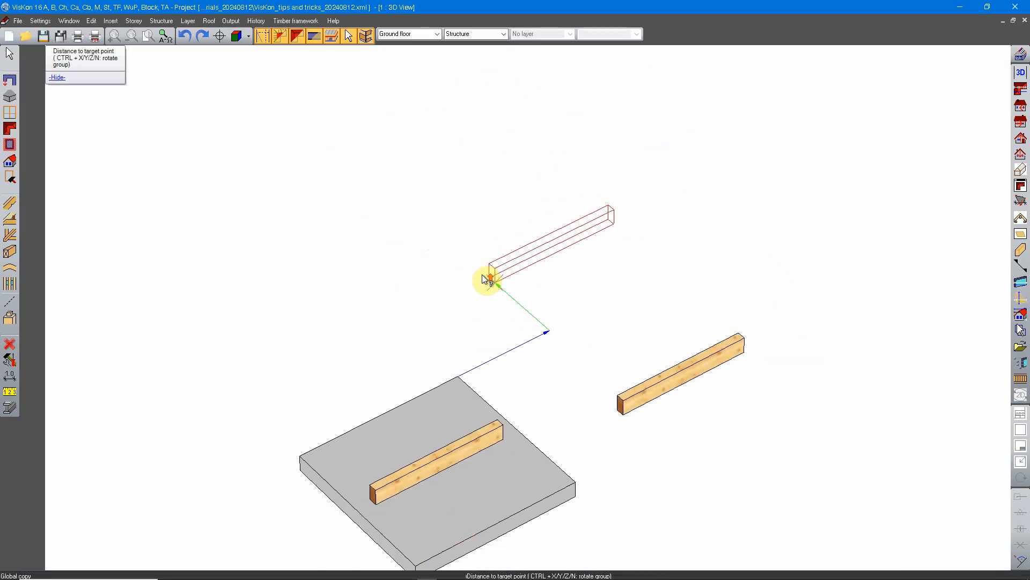
pyautogui.click(481, 287)
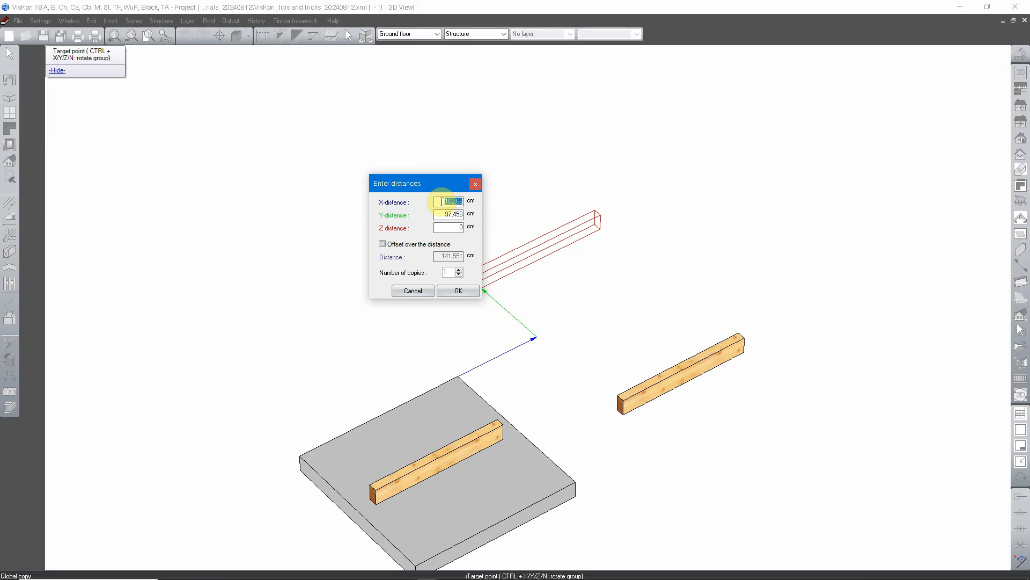
# Step: Place 5 beam copies at an X-distance of 50 cm and a Y-distance of 50 cm from the slab's rear corner
pyautogui.write('50')
pyautogui.press('Tab')
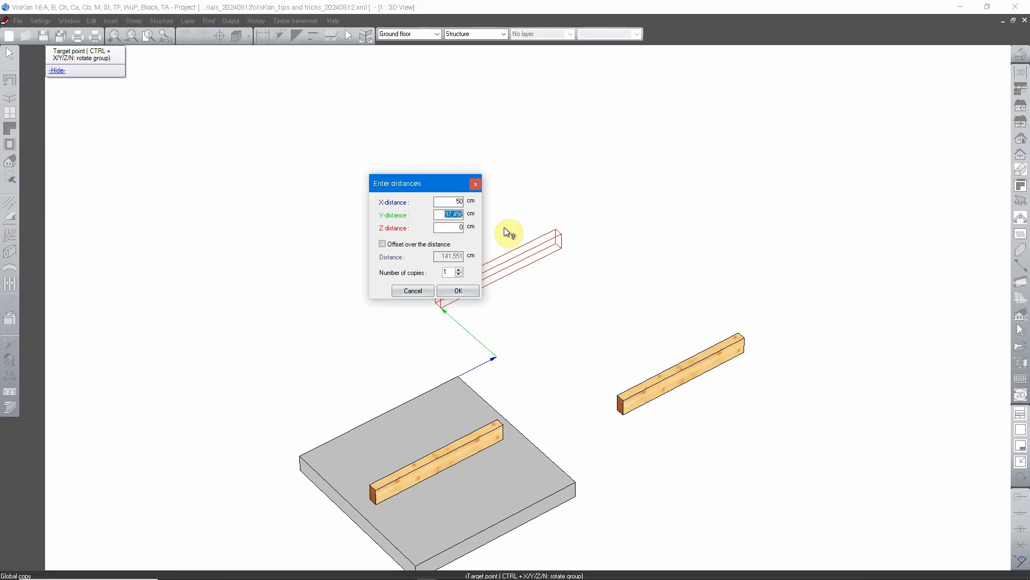
pyautogui.write('50')
pyautogui.press('Tab')
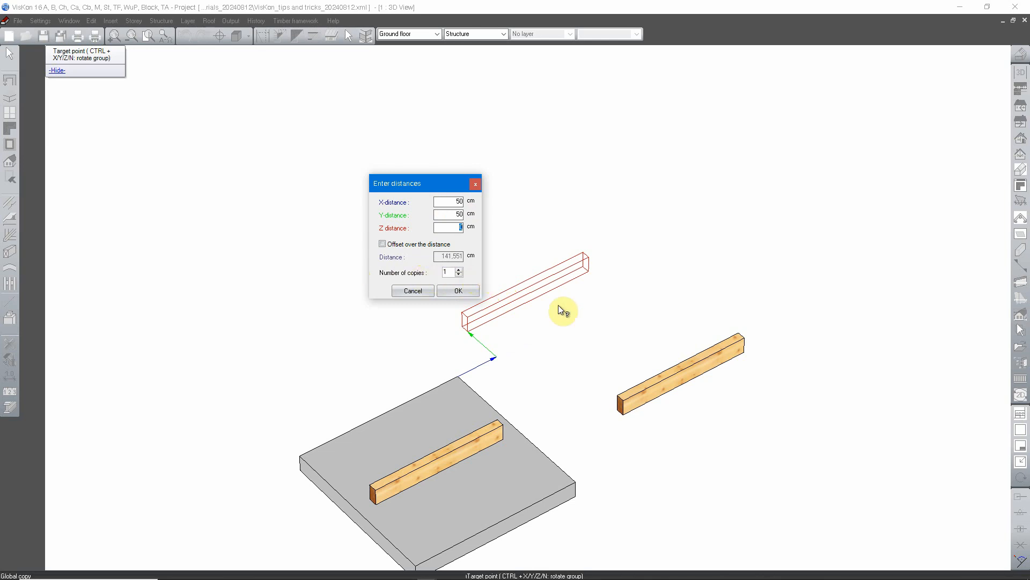
pyautogui.click(458, 270)
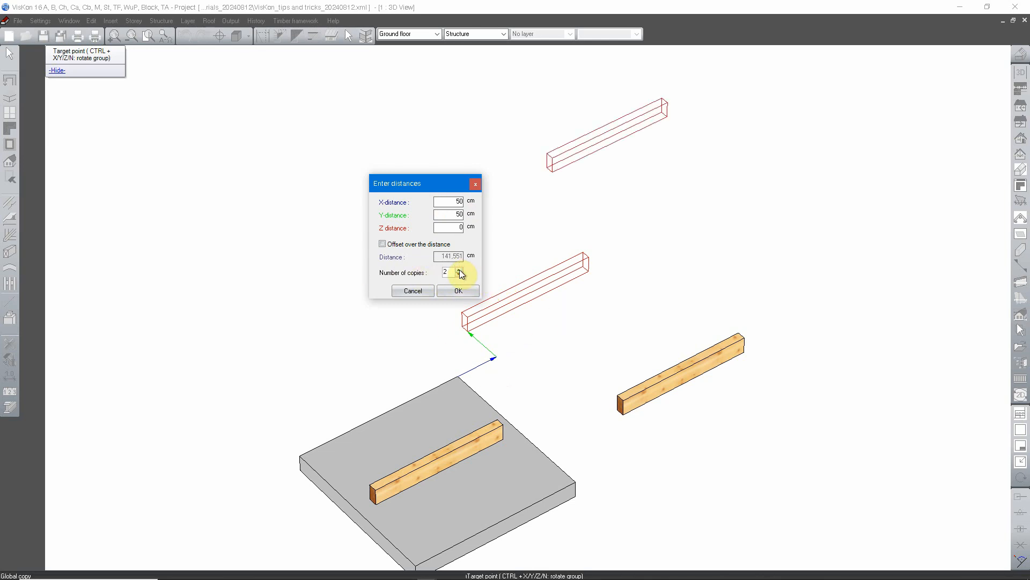
pyautogui.scroll(-3, 559, 363)
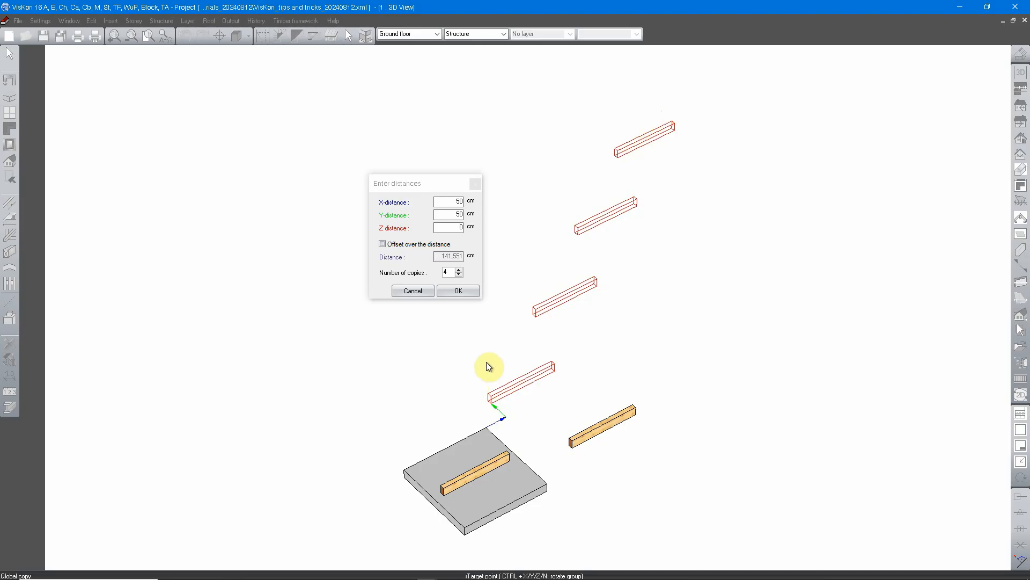
pyautogui.click(459, 270)
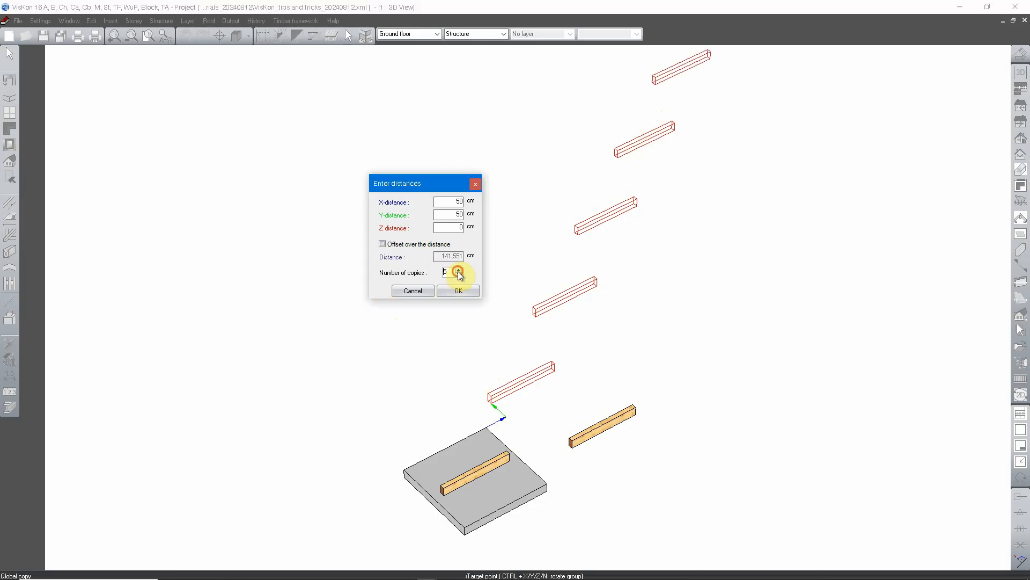
pyautogui.moveTo(584, 294); pyautogui.dragTo(572, 324, button='middle')
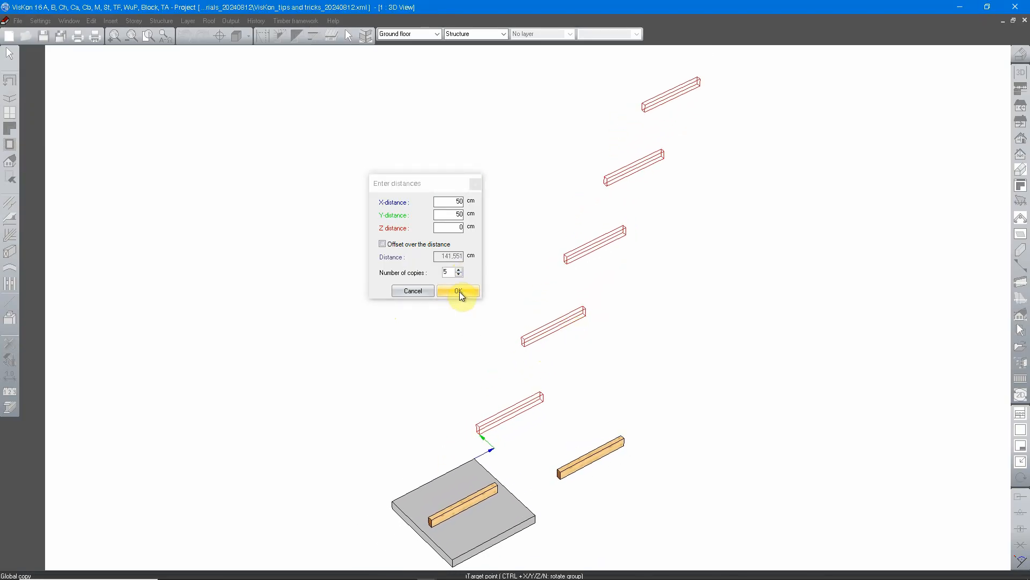
pyautogui.click(458, 291)
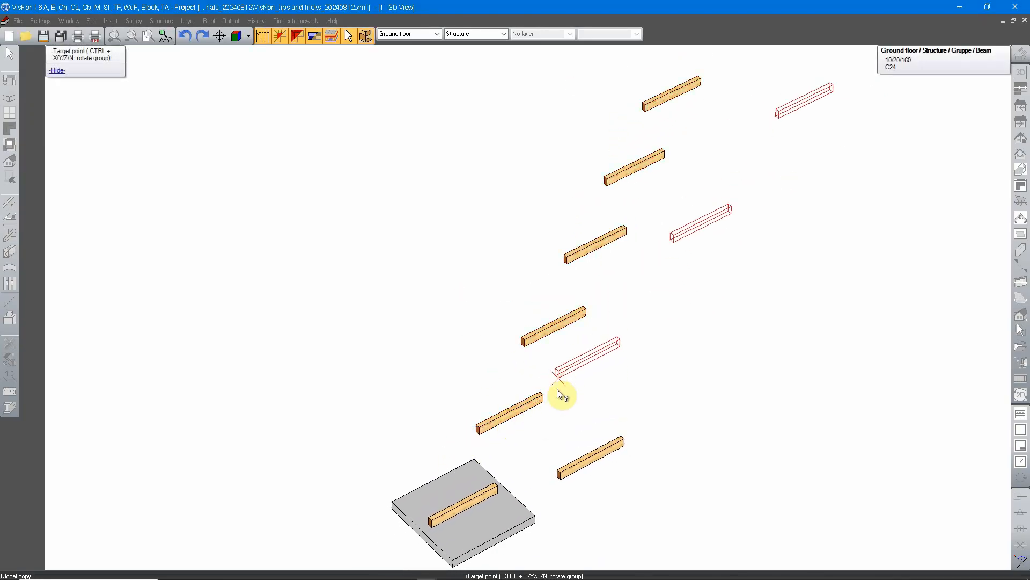
# Step: Place 5 beam copies at an X-distance of 50 cm and a Y-distance of 50 cm from a free reference point beside the slab
pyautogui.scroll(-3, 579, 363)
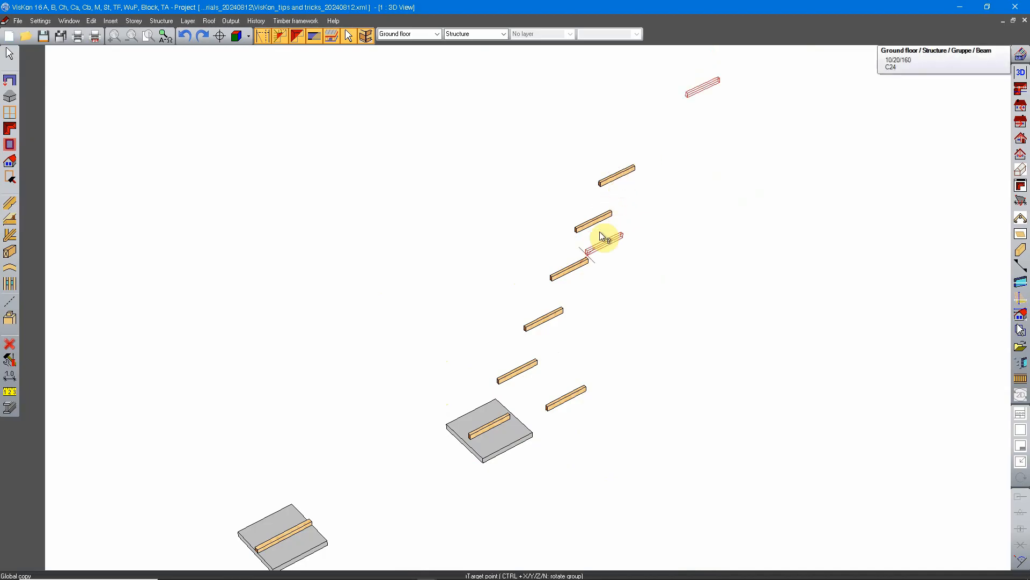
pyautogui.scroll(-5, 563, 345)
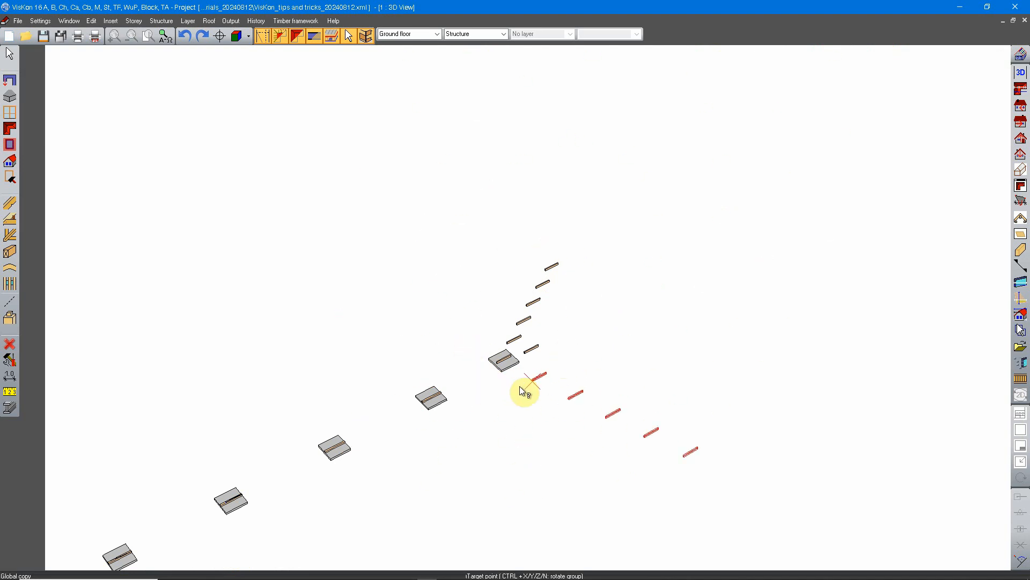
pyautogui.scroll(4, 499, 356)
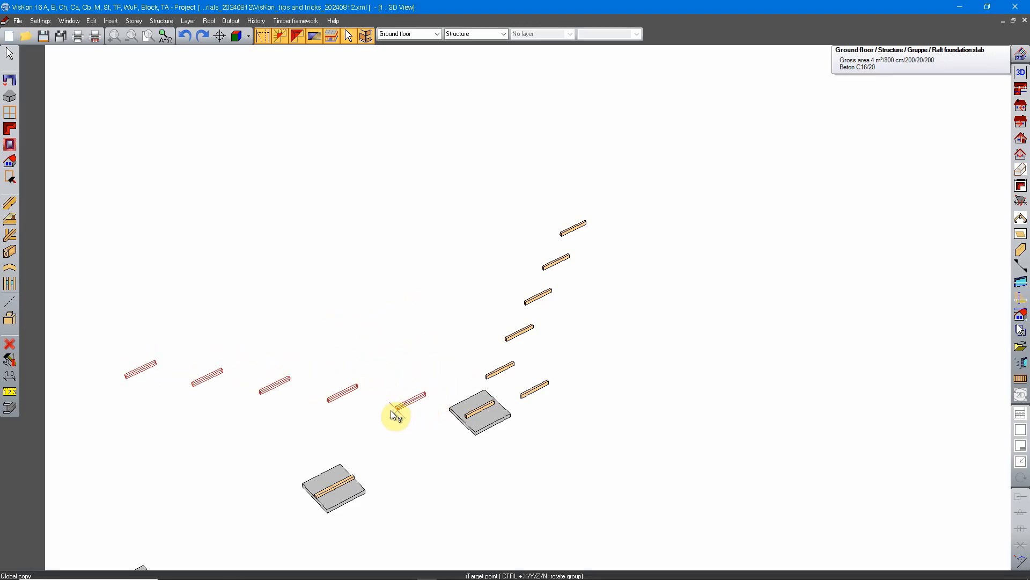
pyautogui.click(408, 409)
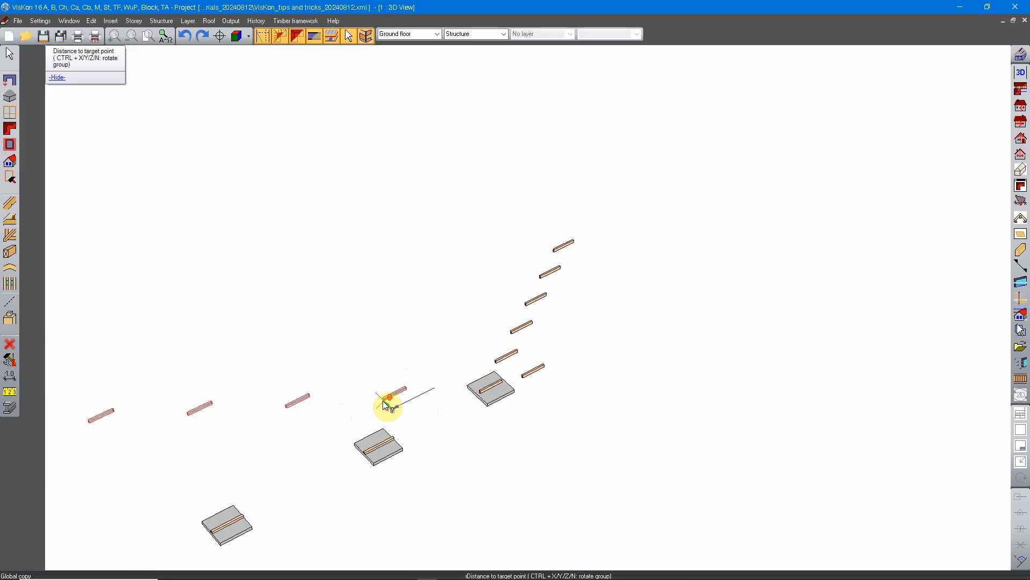
pyautogui.scroll(-1, 384, 404)
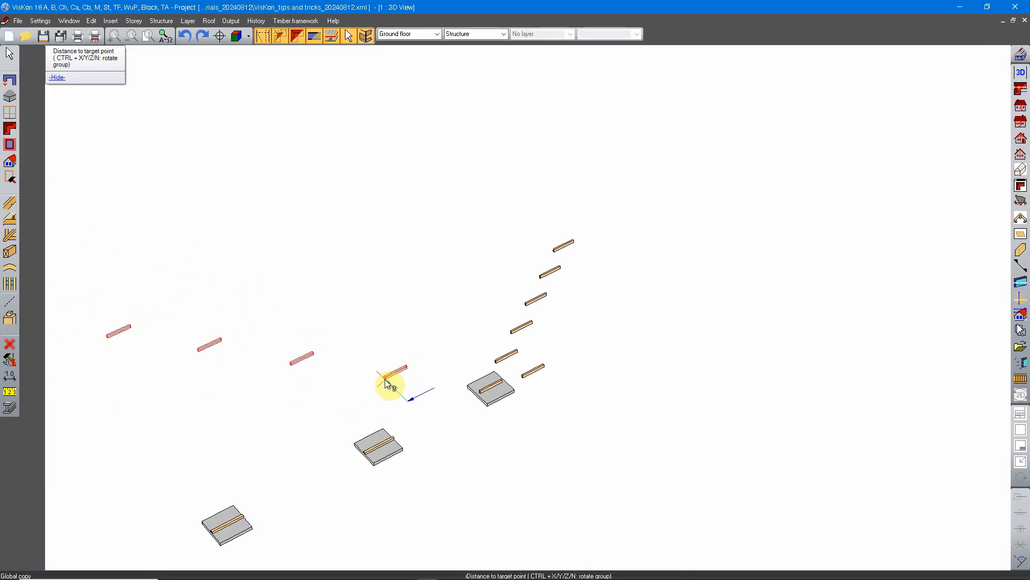
pyautogui.click(385, 380)
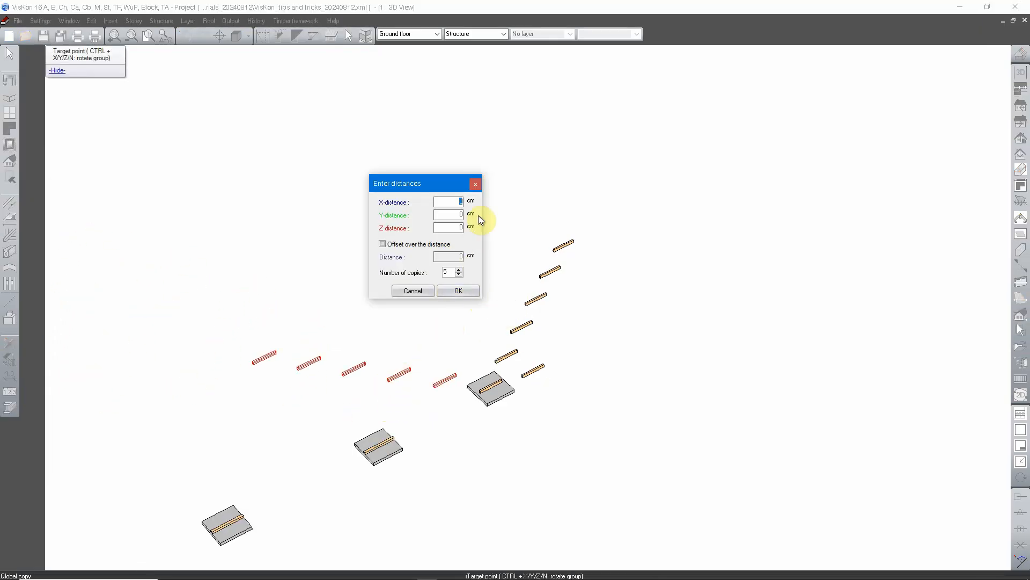
pyautogui.click(453, 214)
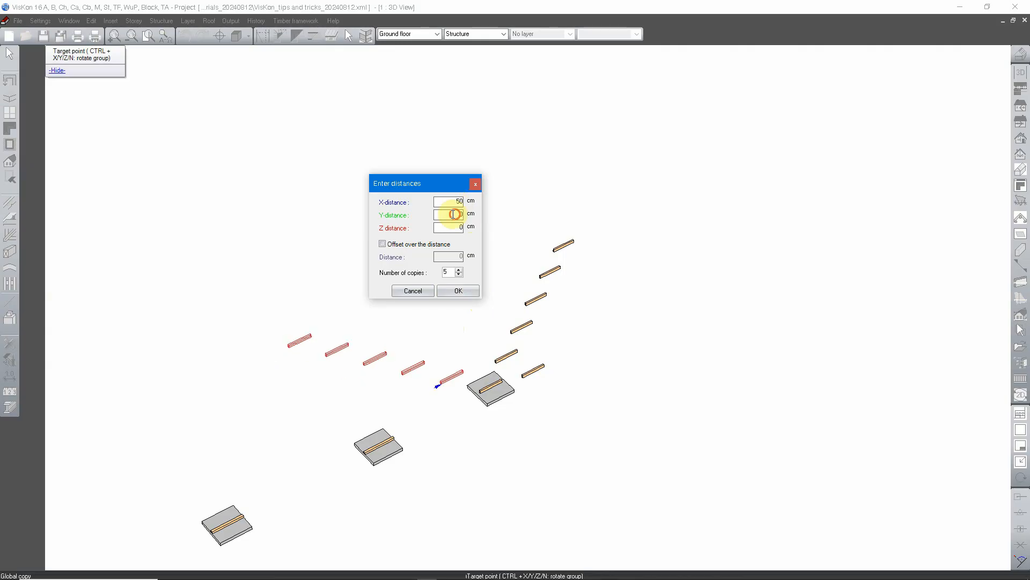
pyautogui.press('Tab')
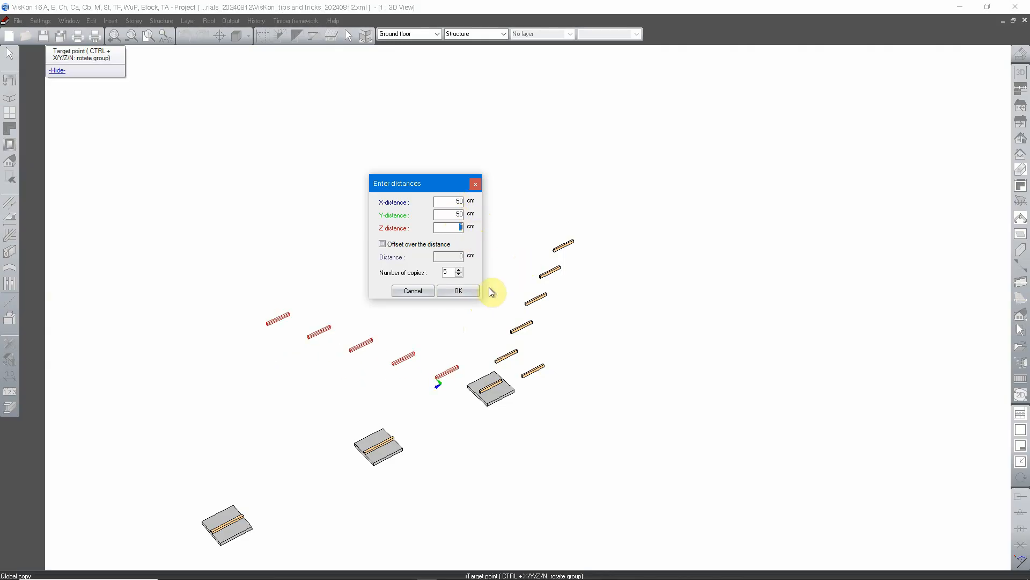
pyautogui.click(457, 290)
# Step: Place 5 beam copies in line with the slab's beam, starting from its far lower end at an X-distance of 10 cm, and end the copying
pyautogui.moveTo(642, 344); pyautogui.dragTo(523, 385, button='middle')
pyautogui.scroll(3, 528, 383)
pyautogui.scroll(-4, 547, 385)
pyautogui.scroll(3, 519, 375)
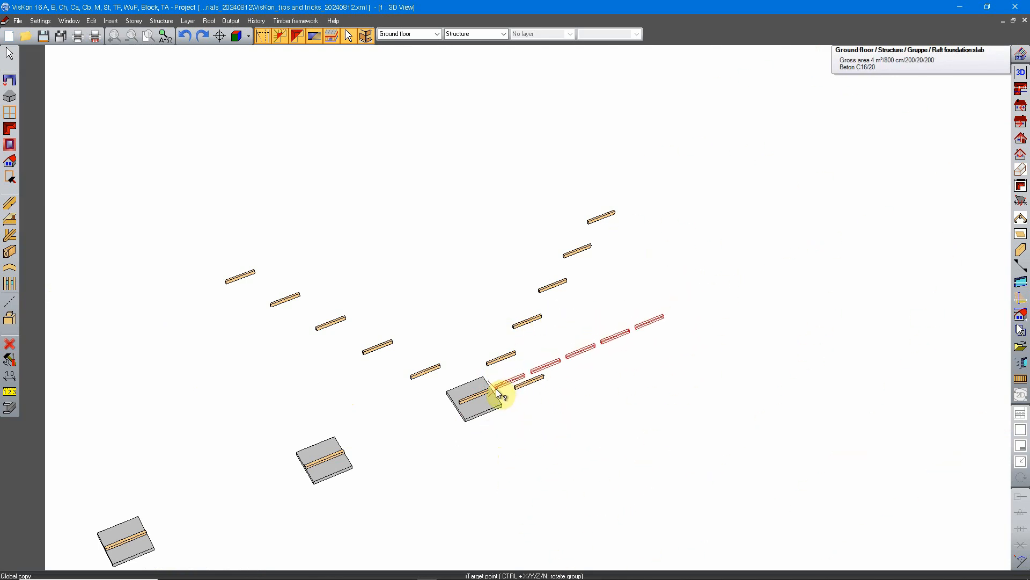
pyautogui.scroll(5, 488, 400)
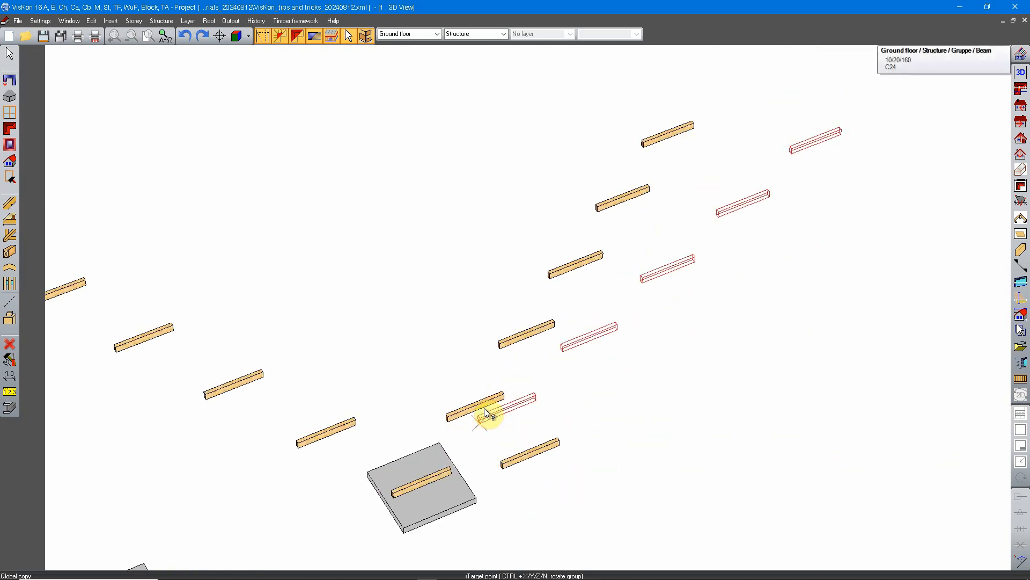
pyautogui.scroll(-3, 447, 505)
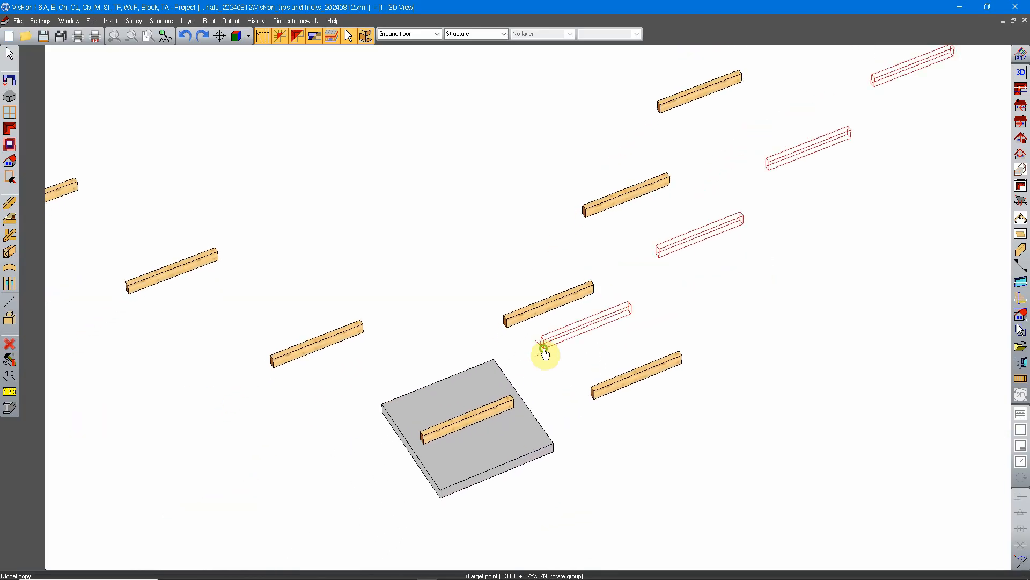
pyautogui.click(513, 406)
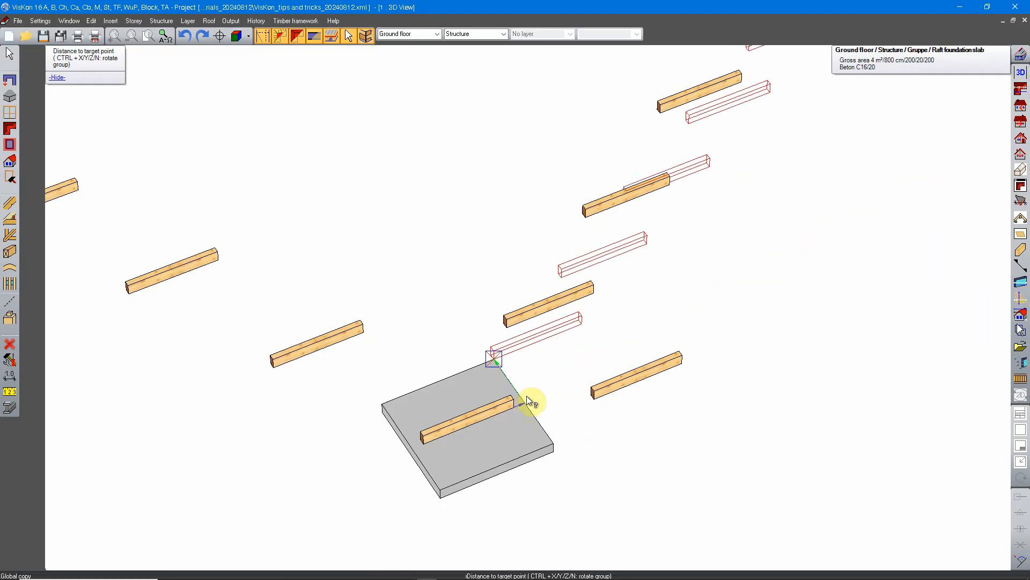
pyautogui.click(513, 406)
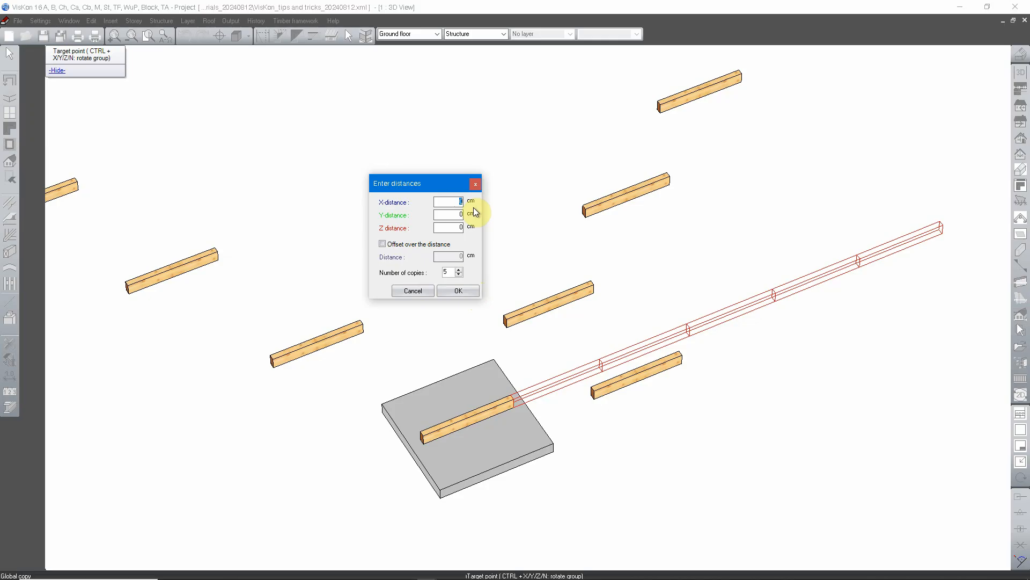
pyautogui.write('10')
pyautogui.press('Tab')
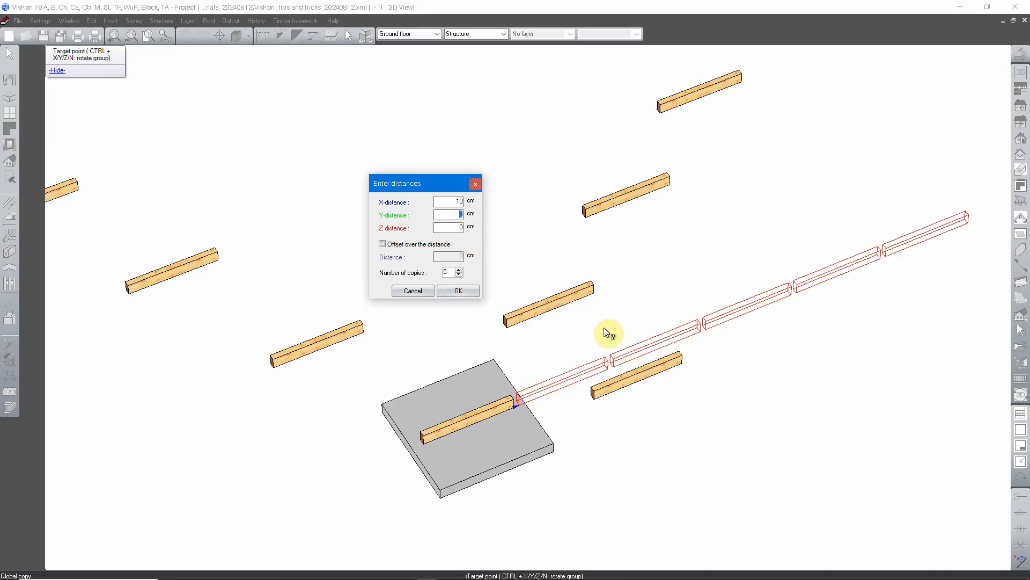
pyautogui.click(460, 286)
pyautogui.scroll(-3, 598, 414)
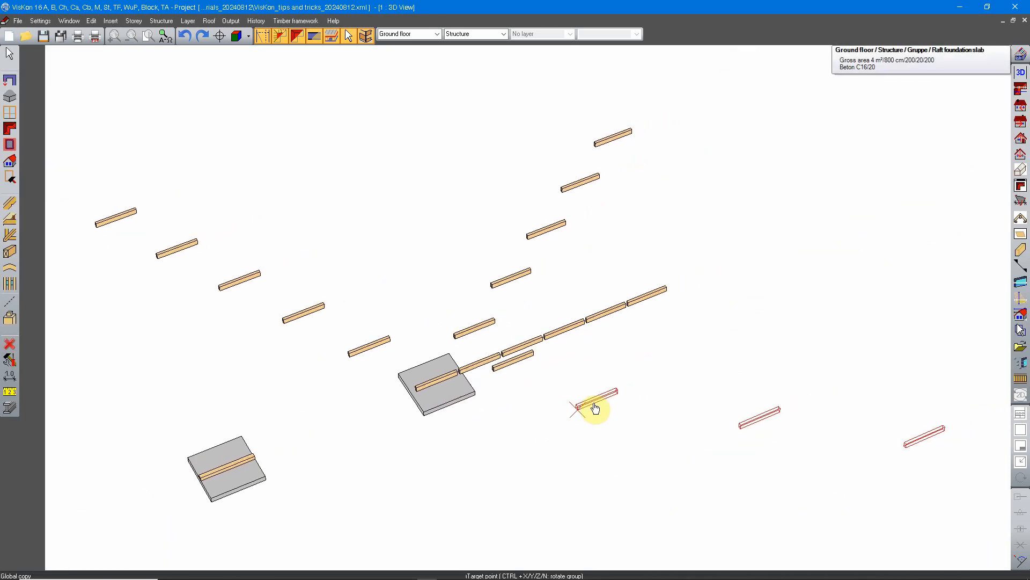
pyautogui.scroll(5, 512, 388)
pyautogui.press('Escape')
pyautogui.moveTo(546, 462); pyautogui.dragTo(476, 376, button='middle')
pyautogui.scroll(-2, 540, 356)
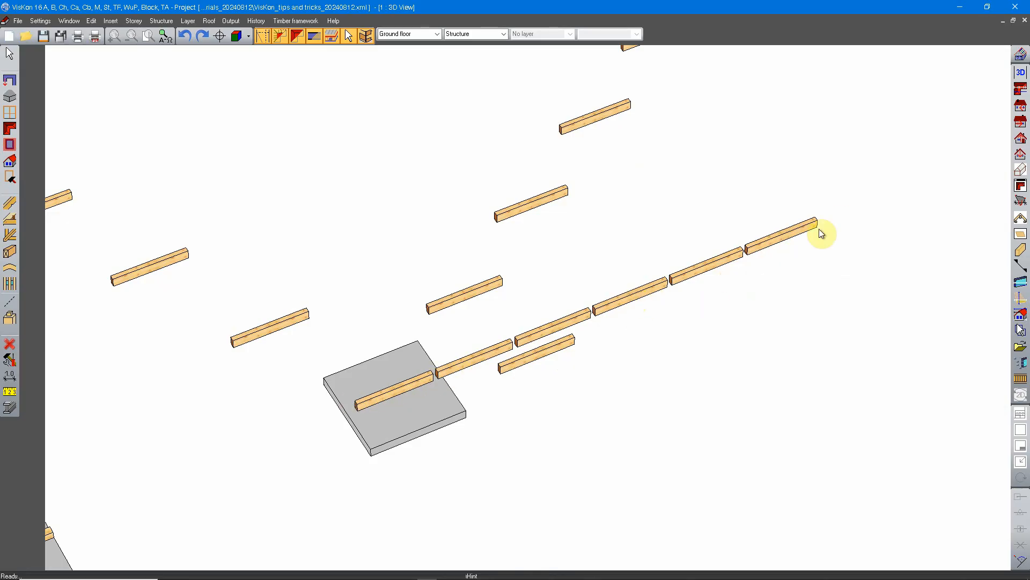
pyautogui.scroll(-1, 820, 232)
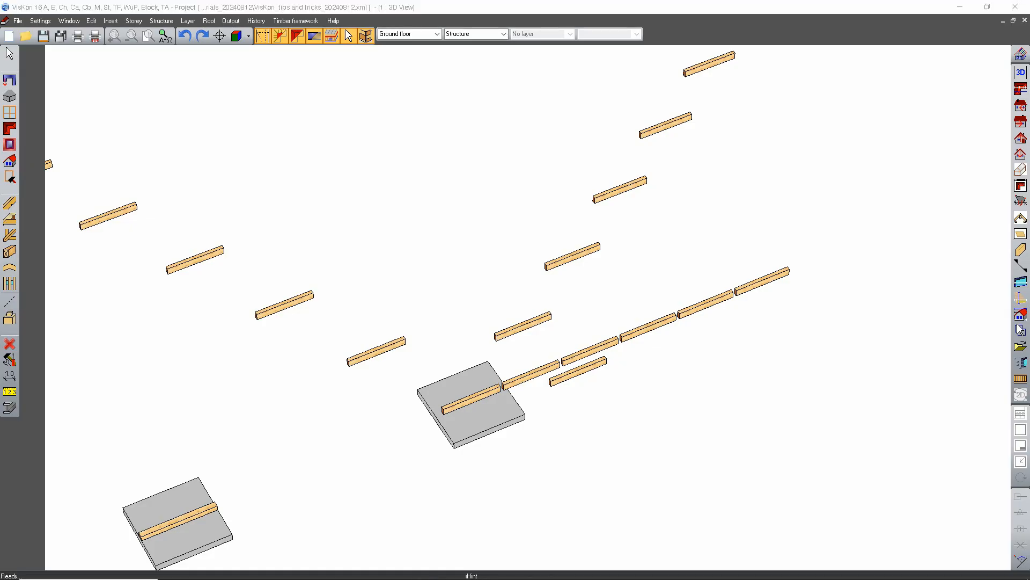
pyautogui.click(807, 359)
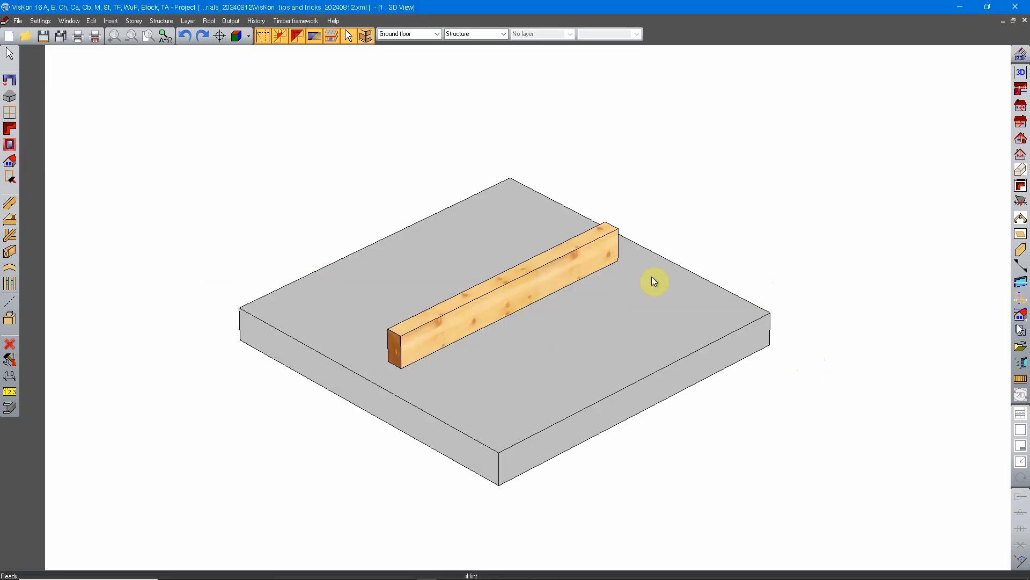
# Step: Start copying the beam from one work plane to another, using the slab's upper face as work plane 1 and the beam's lower front corner as position point
pyautogui.rightClick(527, 241)
pyautogui.click(558, 250)
pyautogui.click(527, 285)
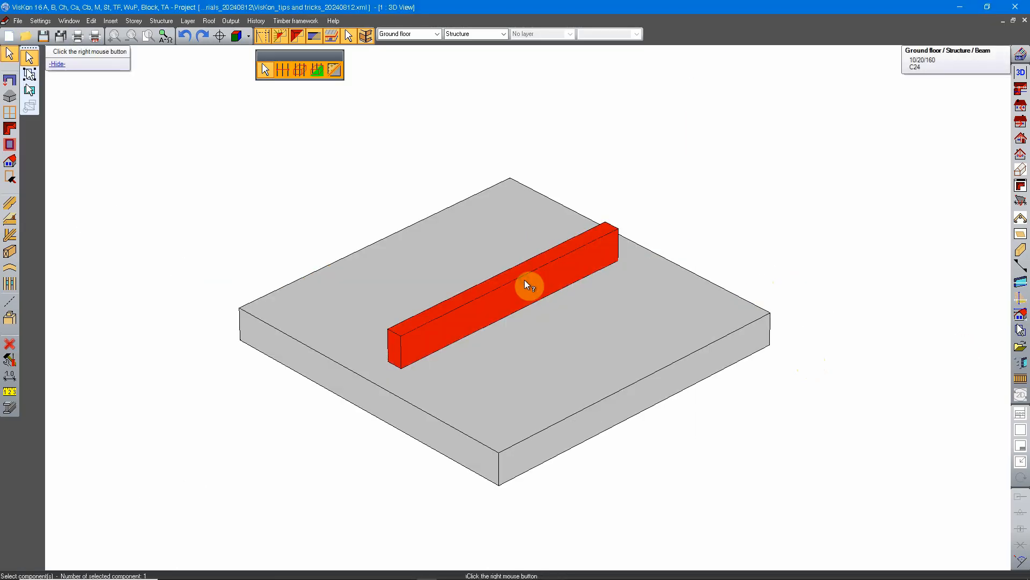
pyautogui.rightClick(526, 285)
pyautogui.moveTo(586, 227)
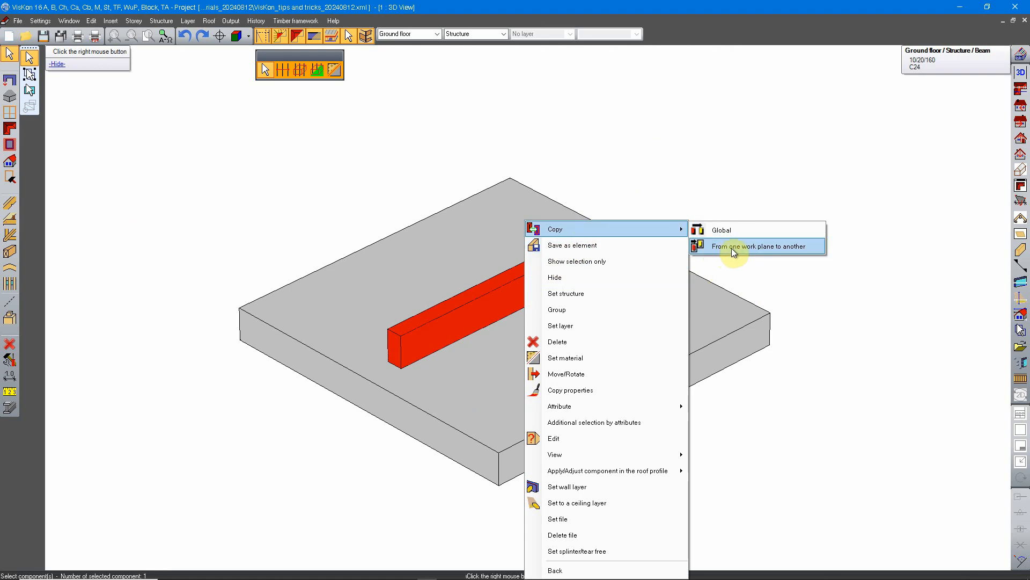
pyautogui.click(779, 249)
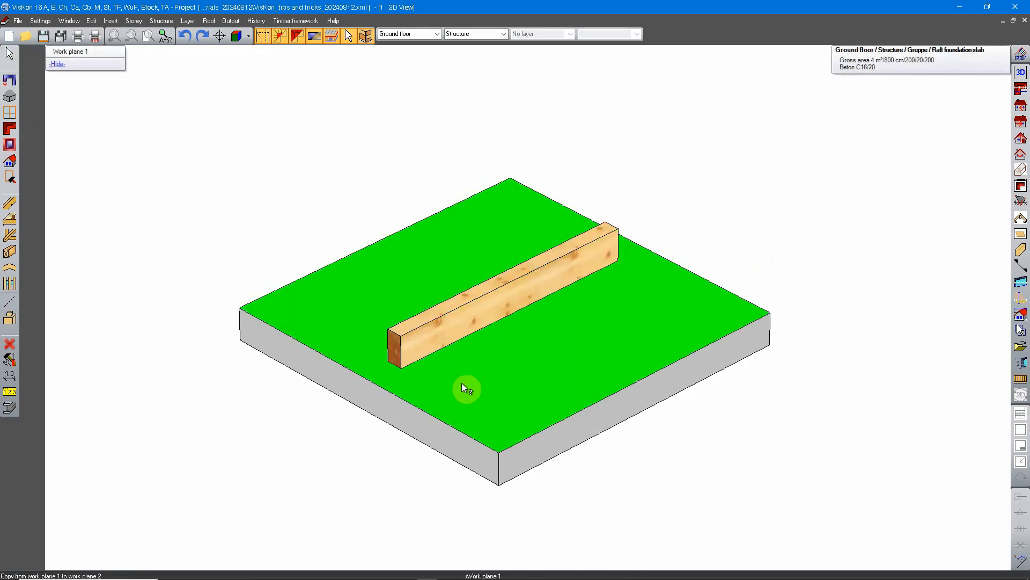
pyautogui.click(455, 375)
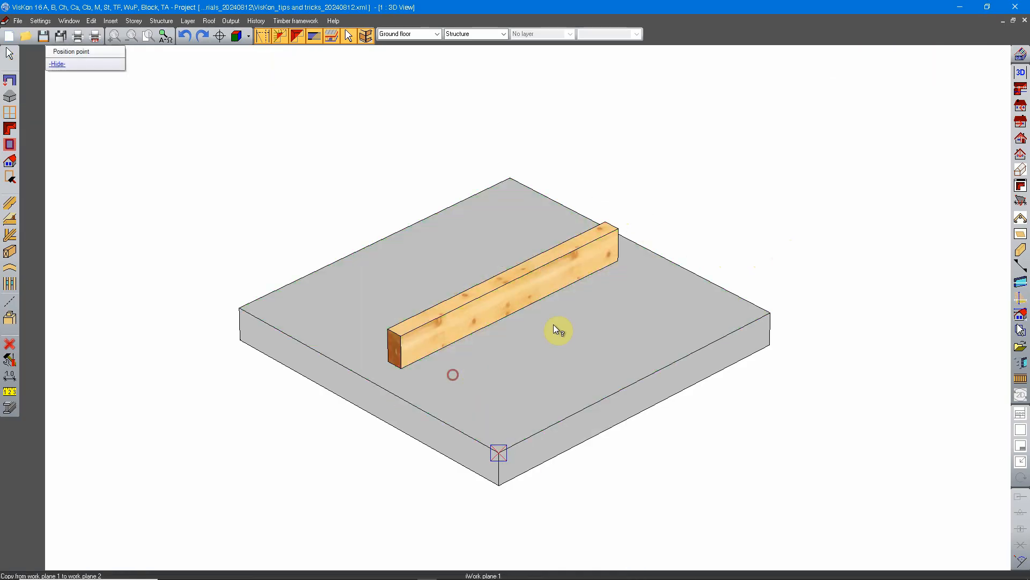
pyautogui.click(402, 366)
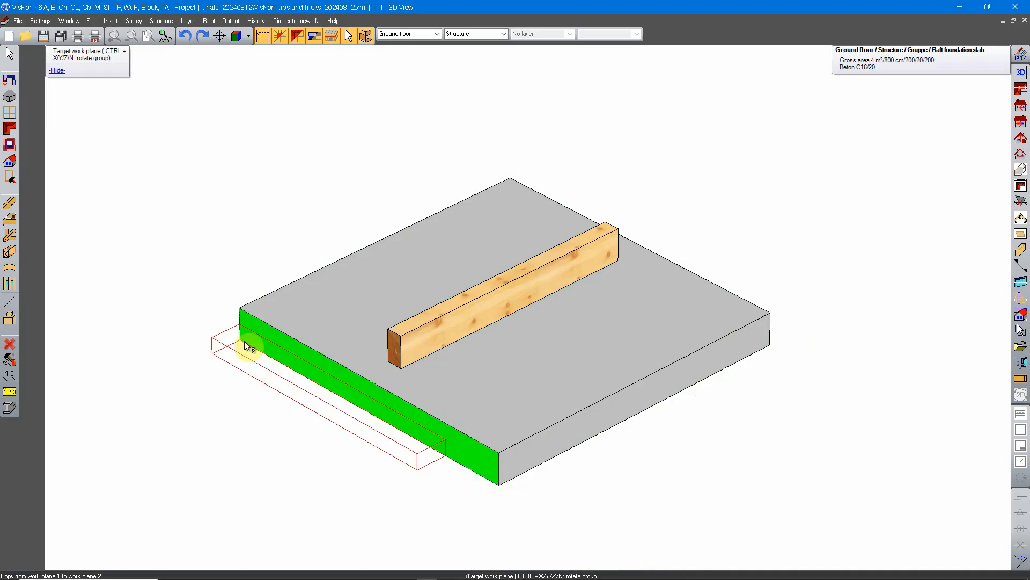
# Step: Place one beam copy on the slab's front long side face, at an X-distance of about 27 cm from the face's lower corner
pyautogui.moveTo(389, 476); pyautogui.dragTo(459, 223, button='middle')
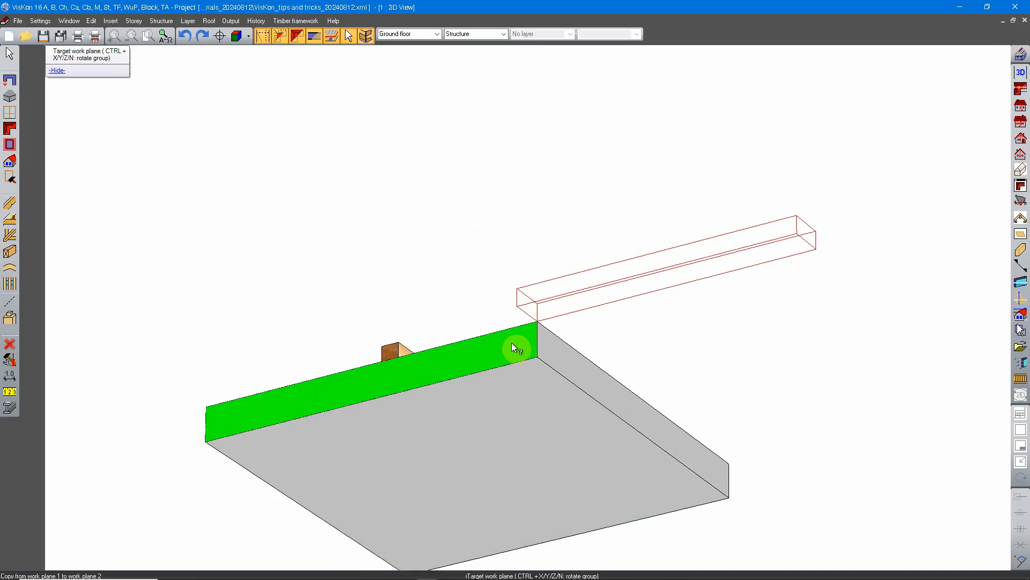
pyautogui.moveTo(589, 394); pyautogui.dragTo(516, 525, button='middle')
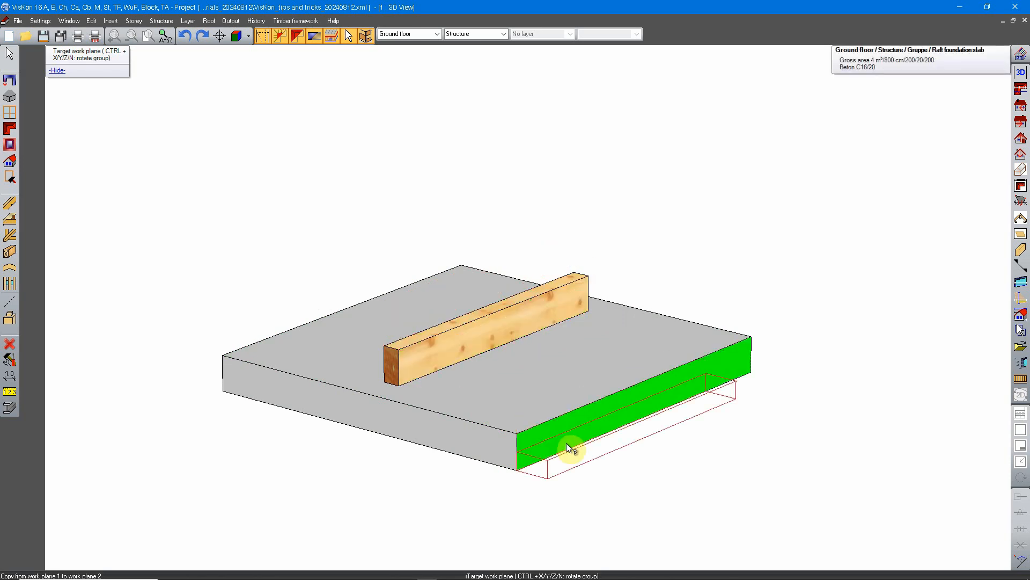
pyautogui.click(528, 462)
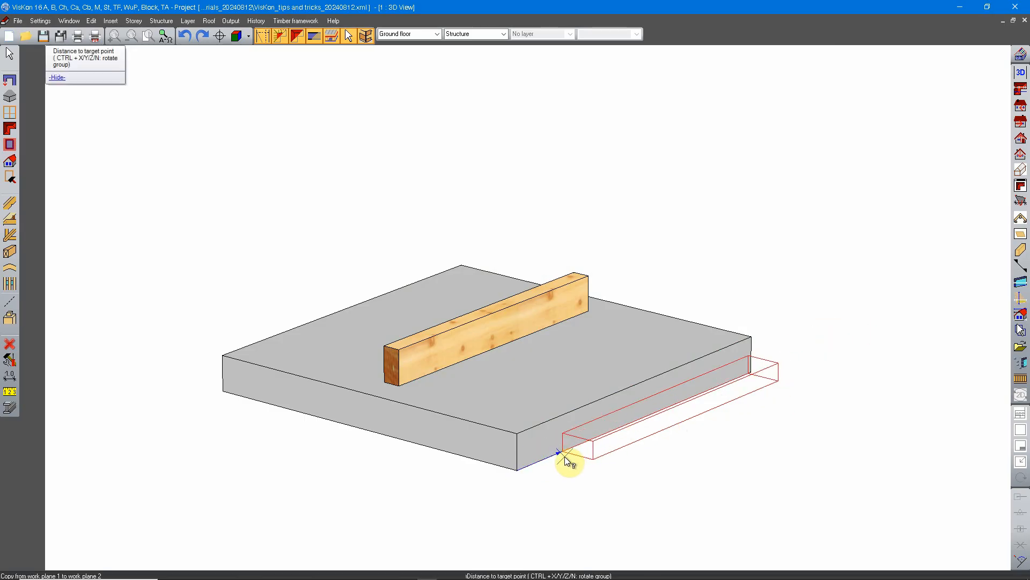
pyautogui.click(553, 465)
pyautogui.click(459, 289)
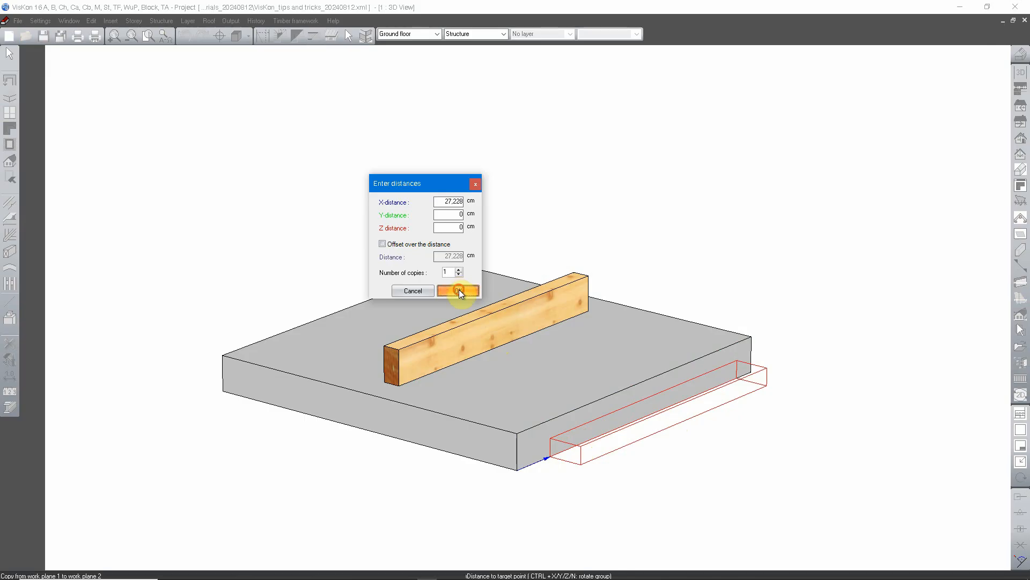
# Step: Examine the beam copy on the slab's side face from several angles and end the work-plane copying
pyautogui.moveTo(680, 380); pyautogui.dragTo(703, 417, button='middle')
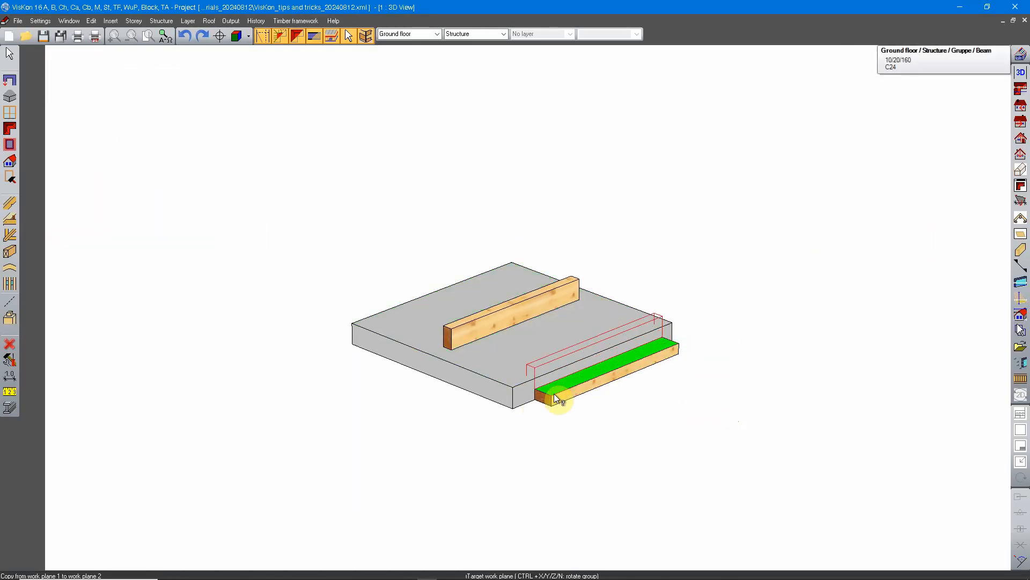
pyautogui.moveTo(594, 423); pyautogui.dragTo(602, 397, button='middle')
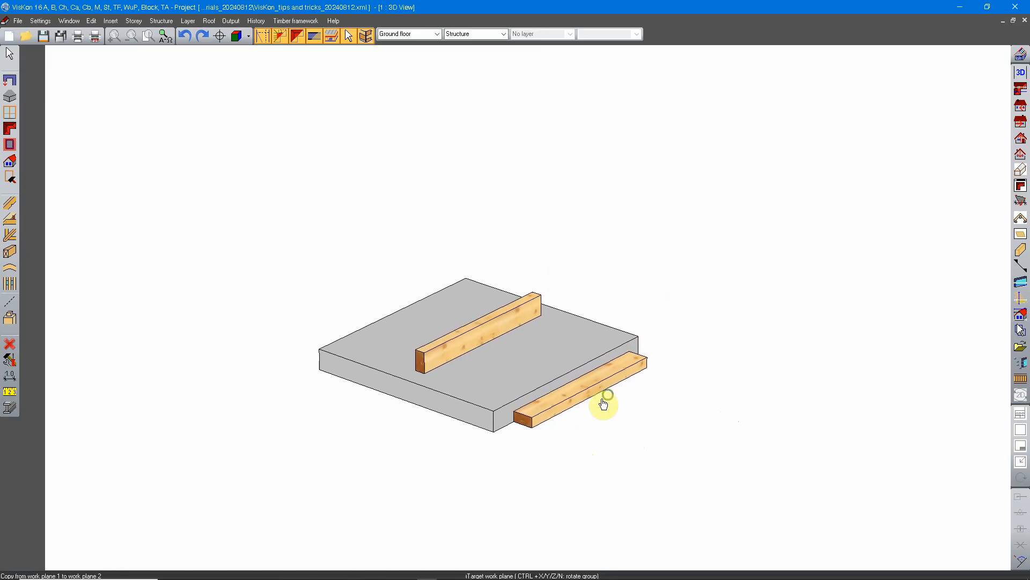
pyautogui.scroll(5, 502, 397)
pyautogui.moveTo(709, 220); pyautogui.dragTo(676, 352, button='middle')
pyautogui.scroll(-4, 621, 346)
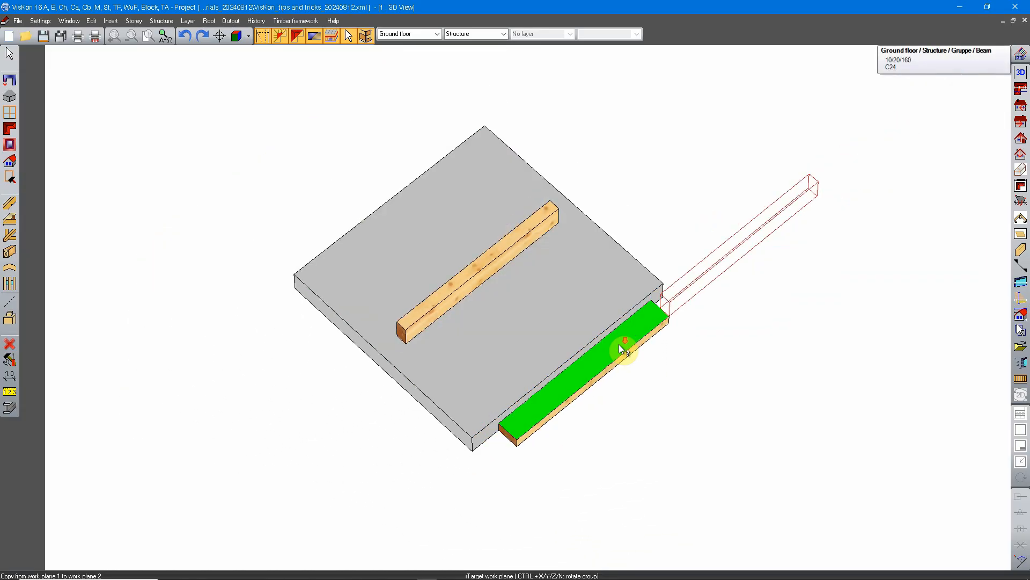
pyautogui.moveTo(531, 379); pyautogui.dragTo(565, 288, button='middle')
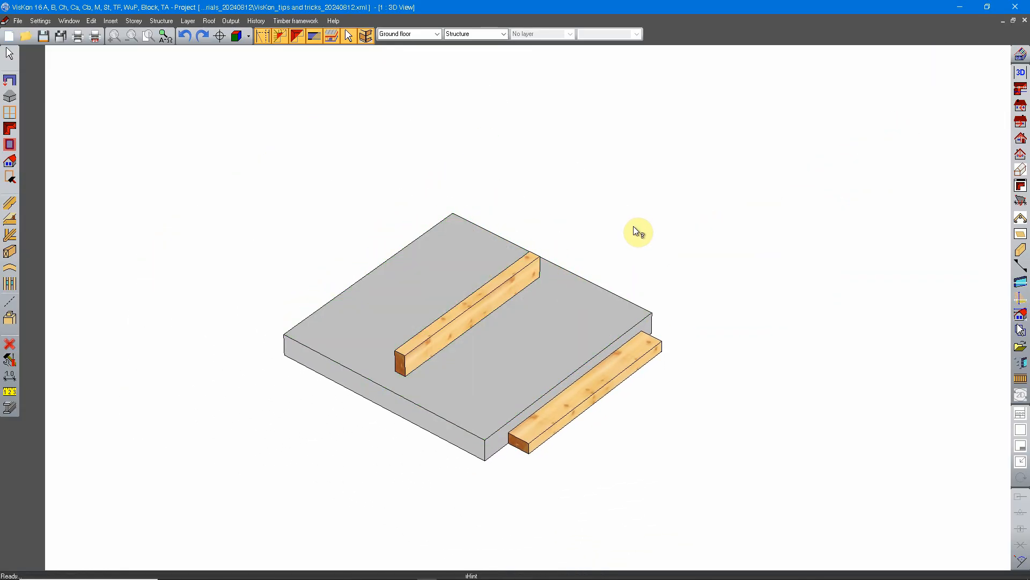
pyautogui.moveTo(594, 252); pyautogui.dragTo(626, 225, button='middle')
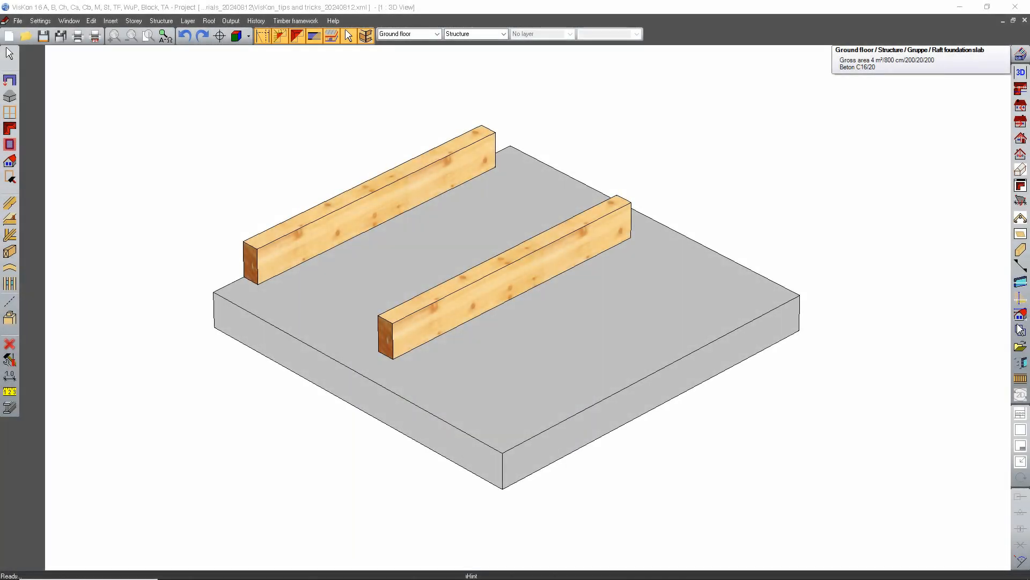
# Step: Start mirroring a component and select the beam lying along the slab's edge
pyautogui.click(765, 264)
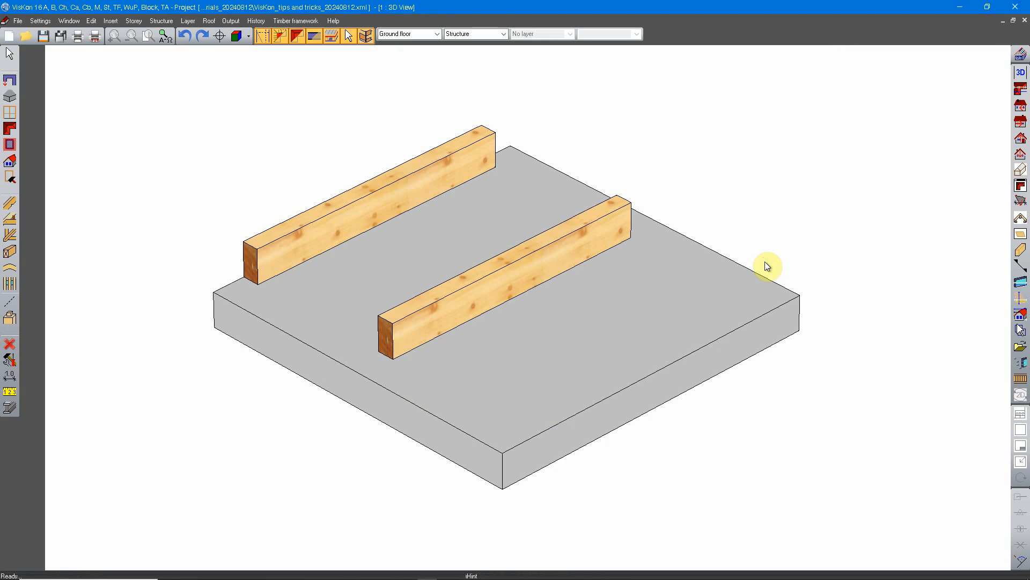
pyautogui.click(9, 359)
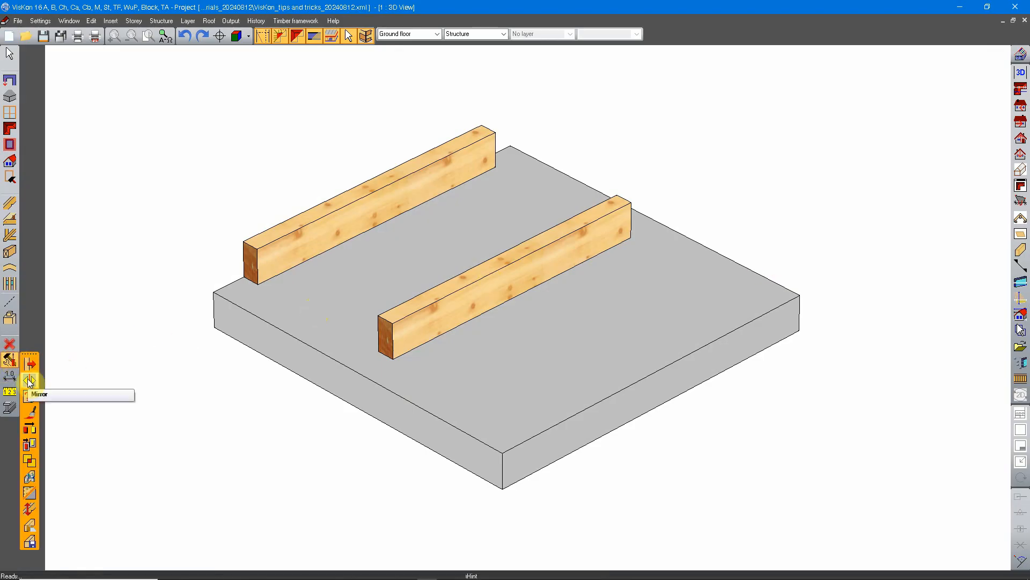
pyautogui.click(29, 380)
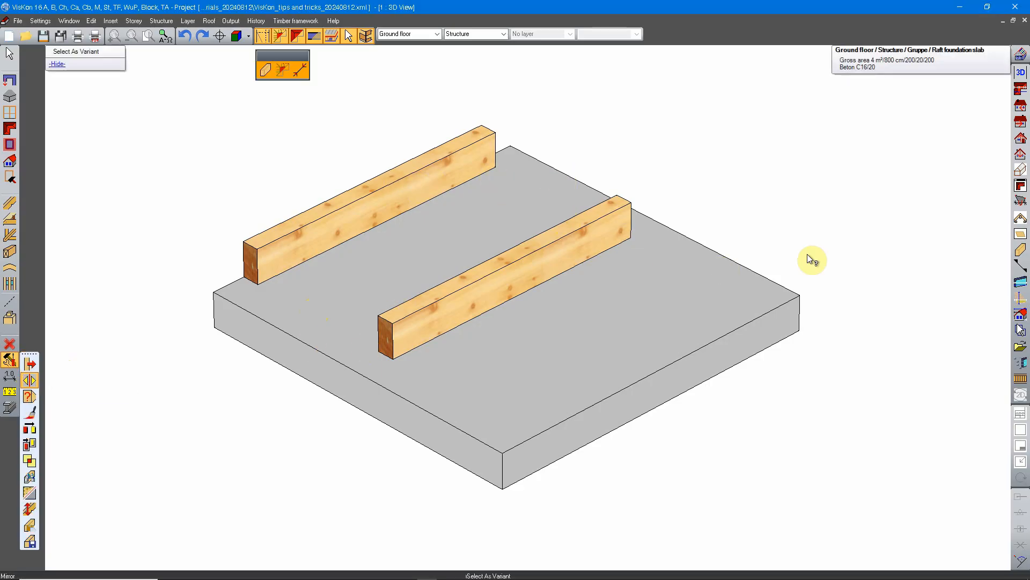
pyautogui.click(9, 358)
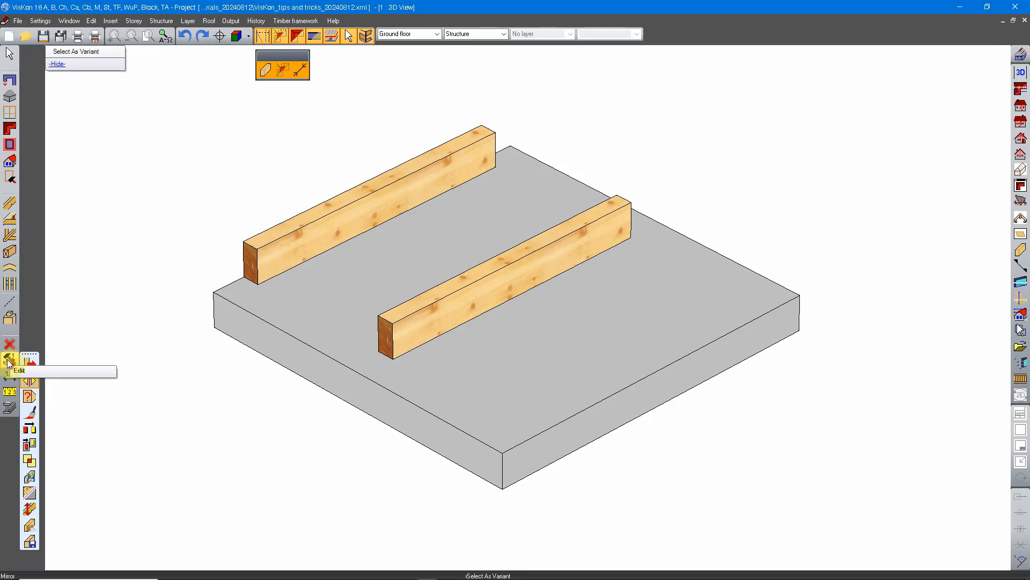
pyautogui.click(31, 381)
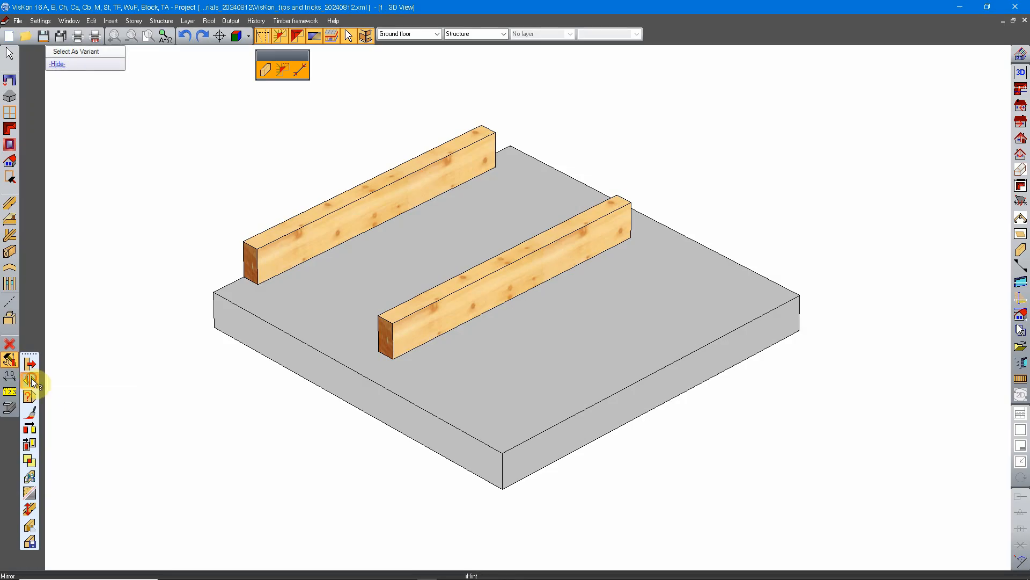
pyautogui.click(262, 73)
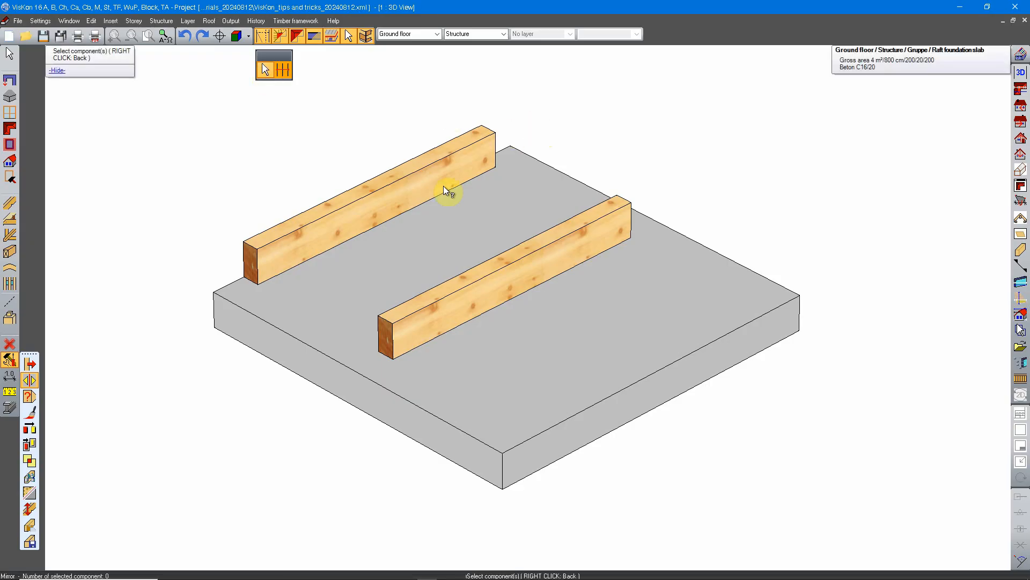
pyautogui.moveTo(276, 252); pyautogui.dragTo(336, 267, button='middle')
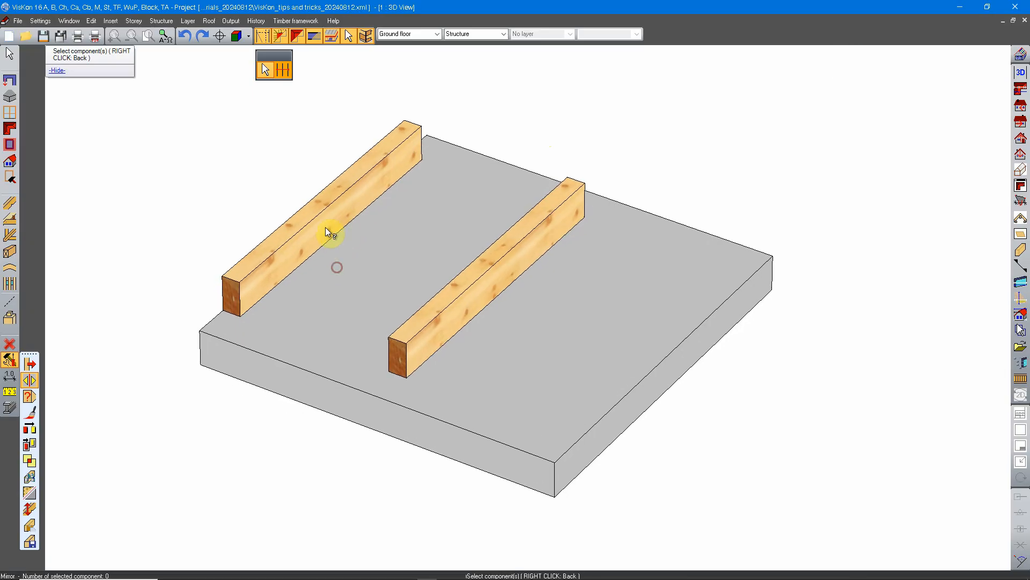
pyautogui.click(329, 216)
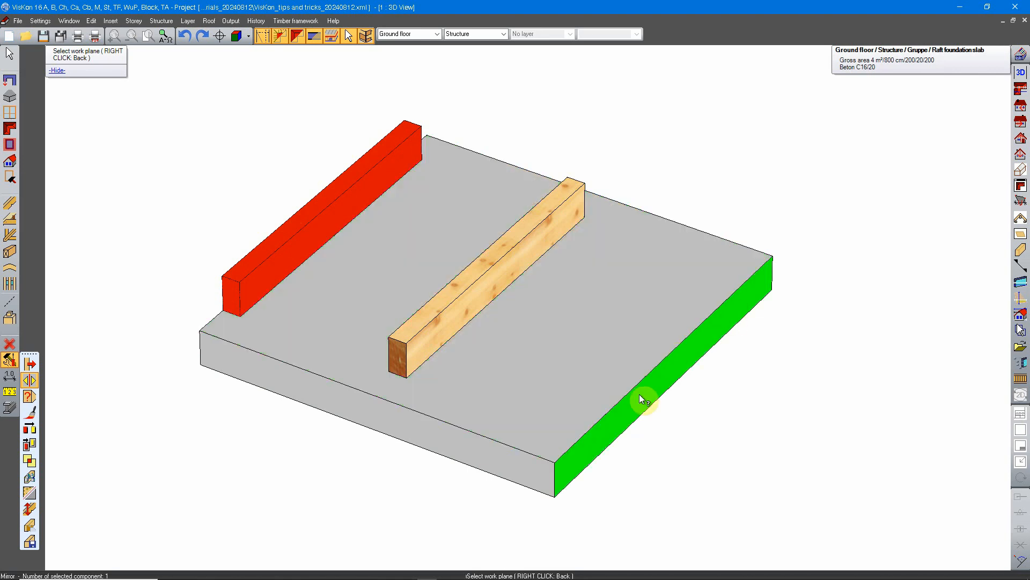
# Step: Use the middle beam's long side face, facing away from the selected beam, as the mirror plane
pyautogui.moveTo(602, 424); pyautogui.dragTo(798, 418, button='middle')
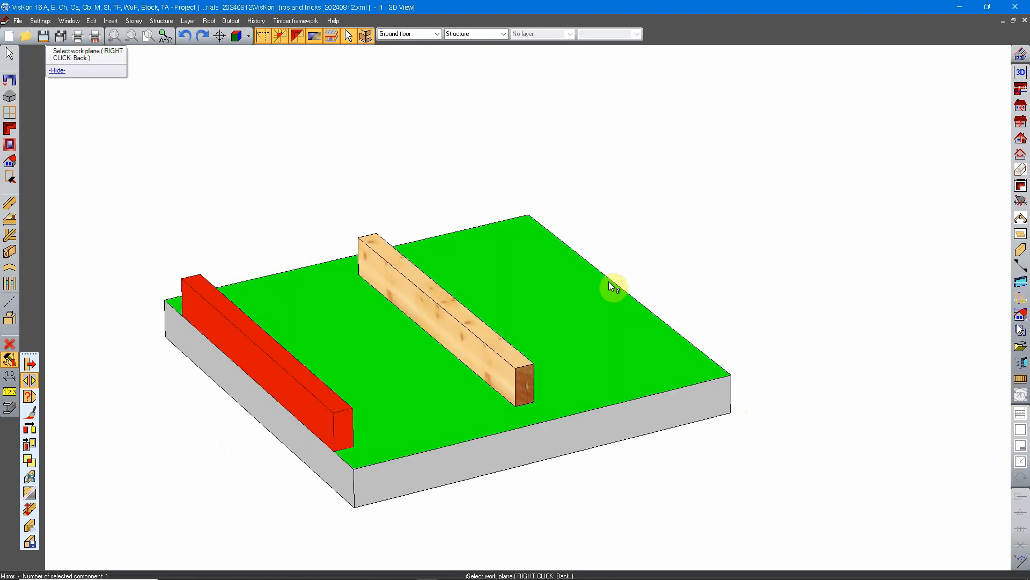
pyautogui.moveTo(739, 342); pyautogui.dragTo(458, 361, button='middle')
pyautogui.moveTo(170, 321); pyautogui.dragTo(253, 352, button='middle')
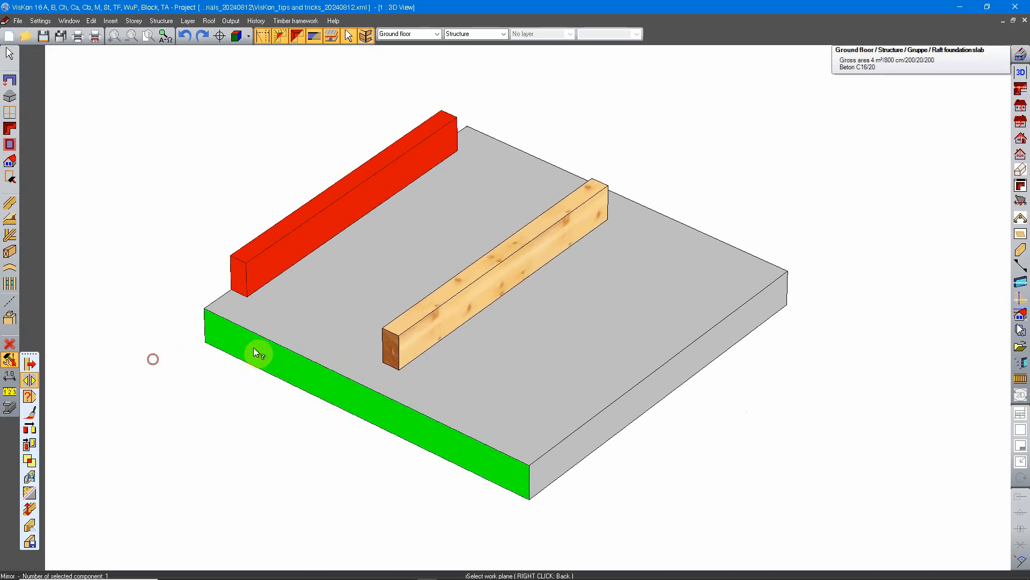
pyautogui.click(456, 305)
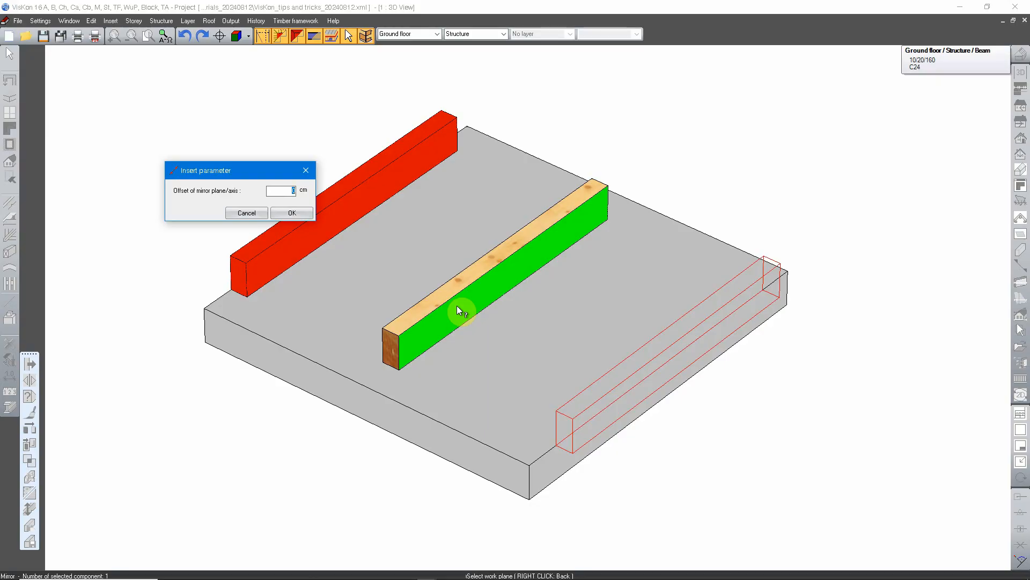
pyautogui.moveTo(519, 428); pyautogui.dragTo(732, 376, button='middle')
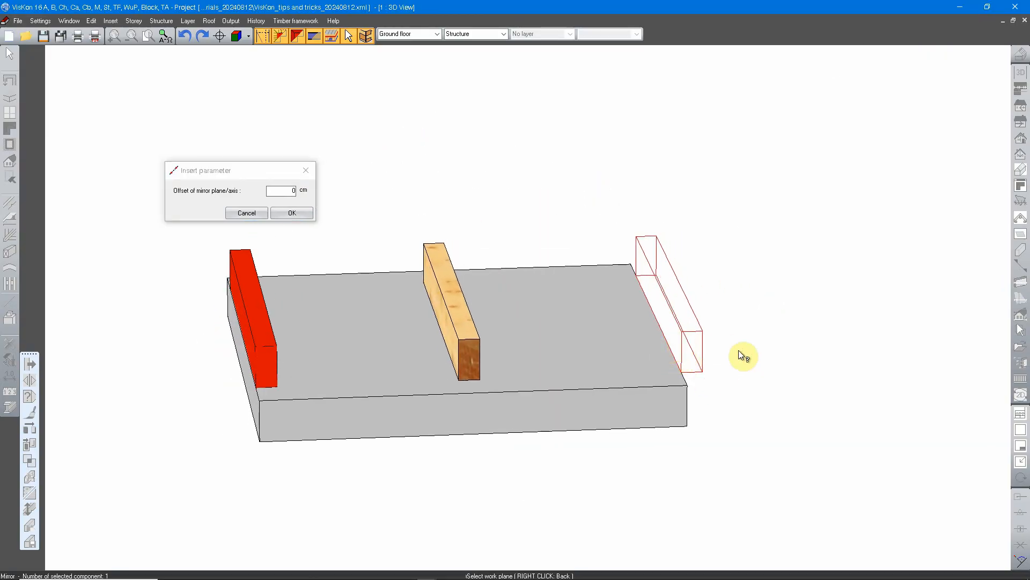
pyautogui.moveTo(736, 362); pyautogui.dragTo(465, 348, button='middle')
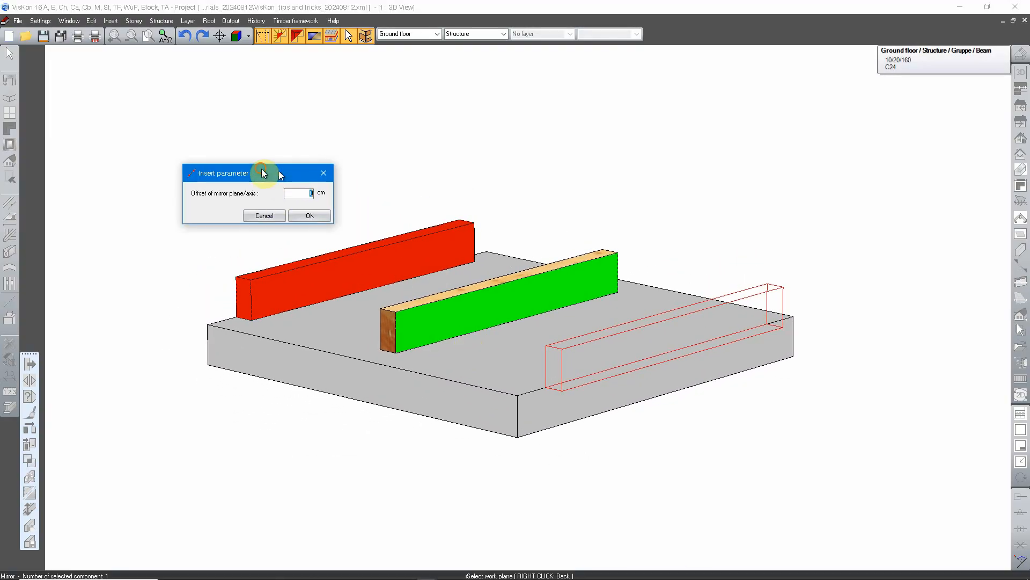
# Step: Set the offset of the mirror plane to 5 cm
pyautogui.moveTo(278, 171); pyautogui.dragTo(406, 239)
pyautogui.click(384, 236)
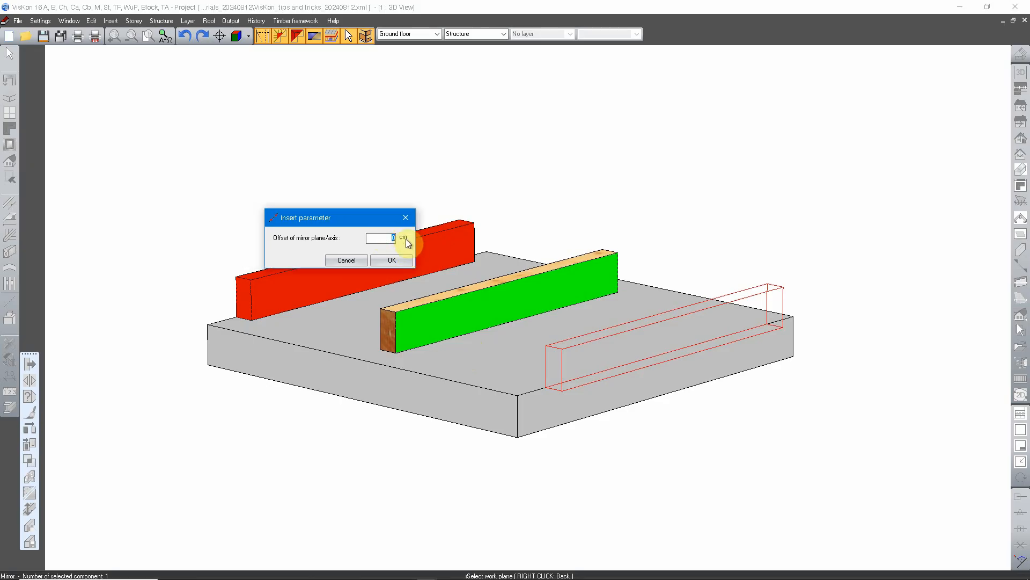
pyautogui.write('5')
# Step: Examine the mirrored beam's preview on the slab from above, from the side and close up
pyautogui.moveTo(504, 410); pyautogui.dragTo(709, 396, button='middle')
pyautogui.moveTo(663, 361); pyautogui.dragTo(590, 370, button='middle')
pyautogui.scroll(3, 590, 370)
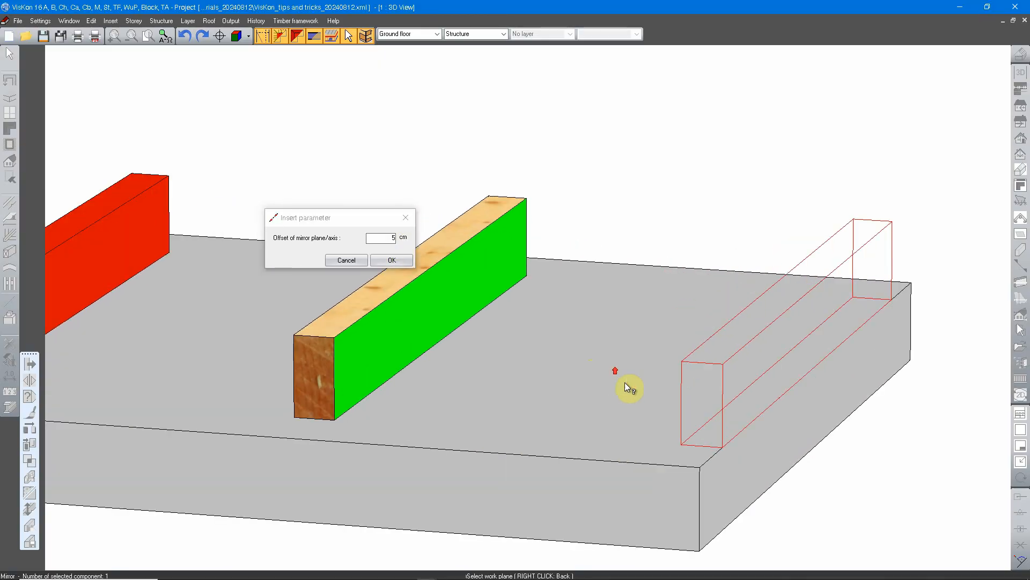
pyautogui.moveTo(747, 414); pyautogui.dragTo(607, 417, button='middle')
pyautogui.scroll(-3, 605, 412)
pyautogui.moveTo(378, 378); pyautogui.dragTo(549, 191, button='middle')
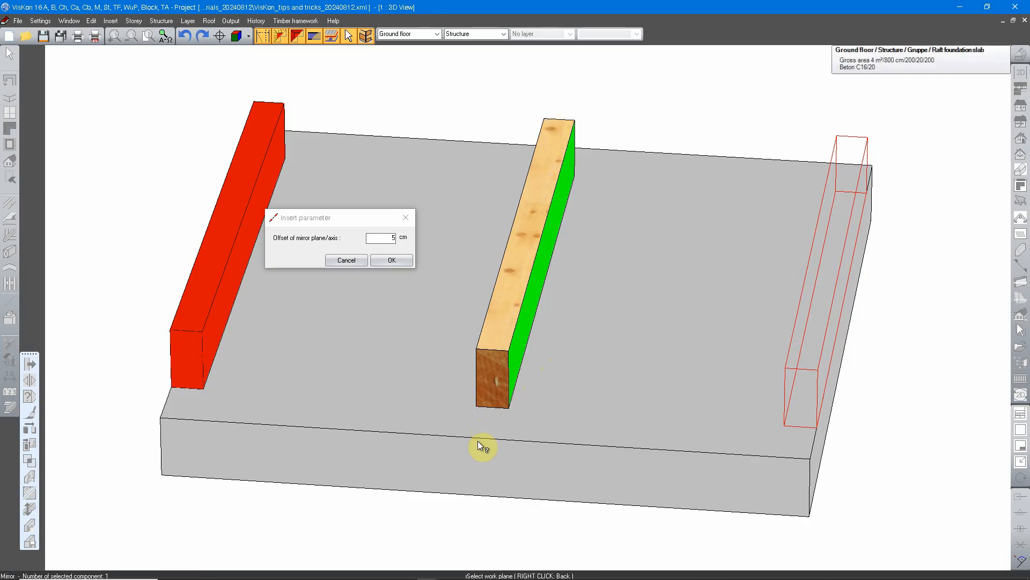
pyautogui.moveTo(494, 382); pyautogui.dragTo(542, 522, button='middle')
pyautogui.scroll(-4, 522, 388)
pyautogui.moveTo(527, 254); pyautogui.dragTo(527, 282, button='middle')
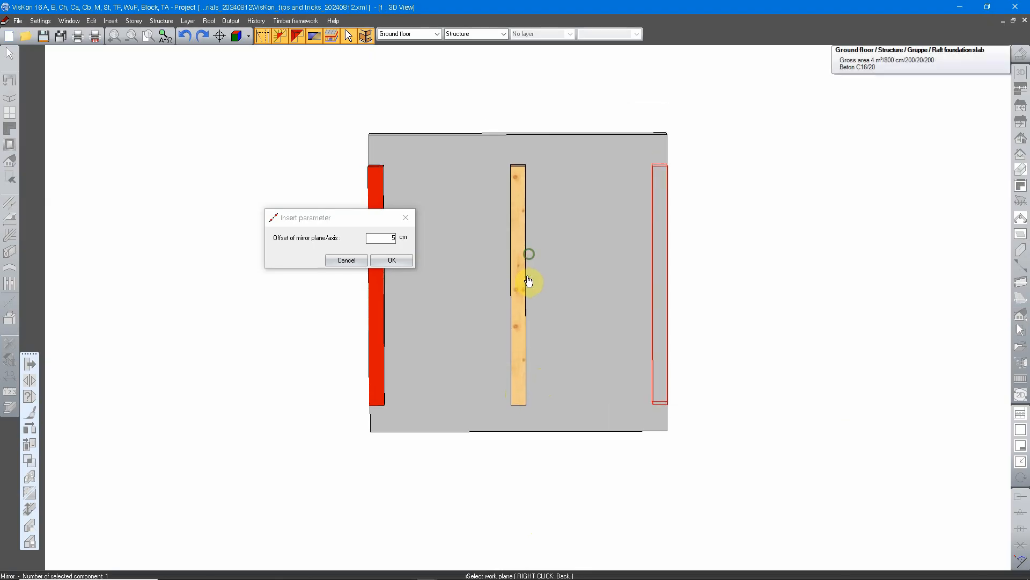
pyautogui.moveTo(553, 318); pyautogui.dragTo(556, 297, button='middle')
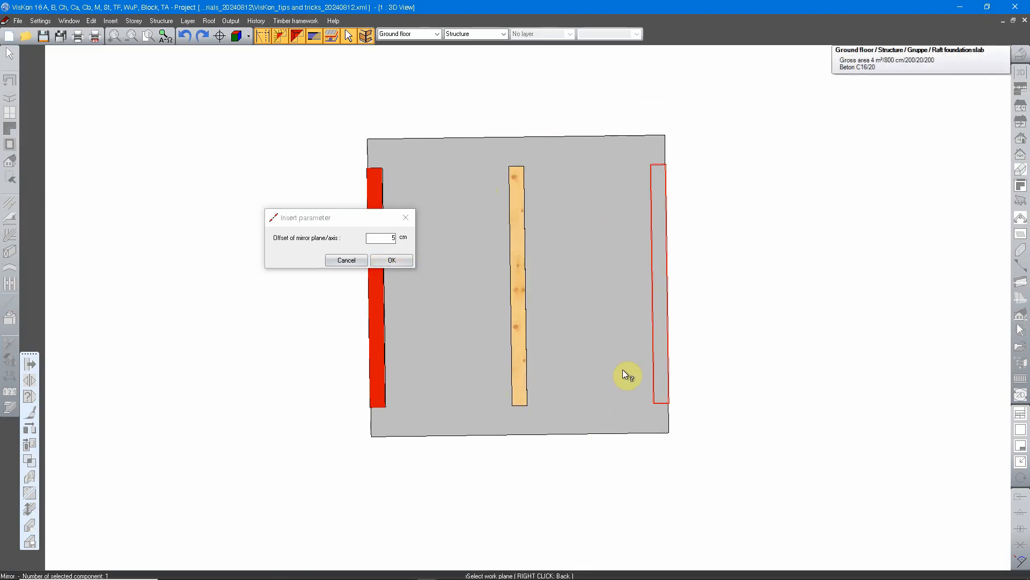
pyautogui.moveTo(626, 437); pyautogui.dragTo(511, 218, button='middle')
pyautogui.scroll(4, 506, 354)
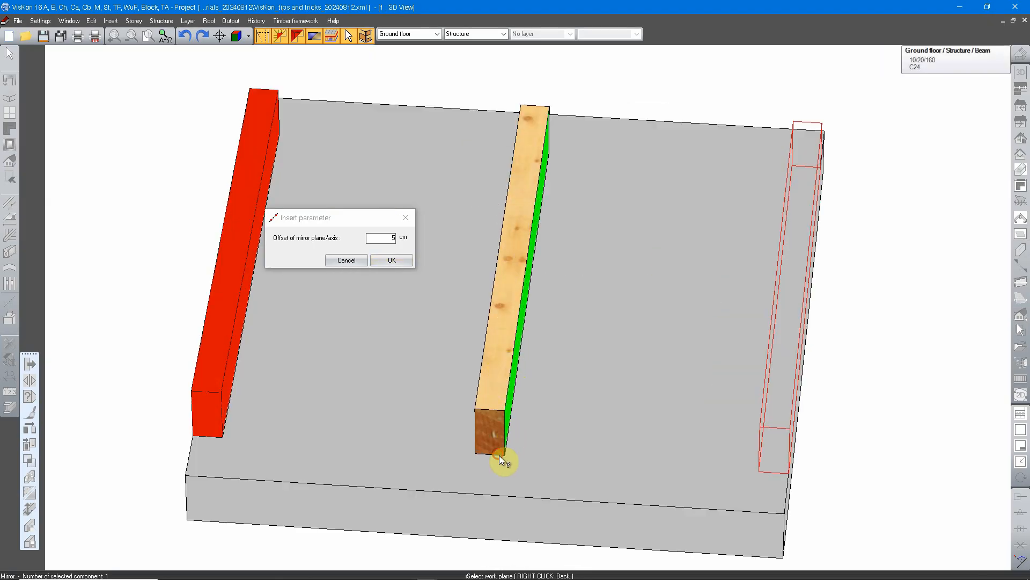
pyautogui.moveTo(499, 455); pyautogui.dragTo(473, 351, button='middle')
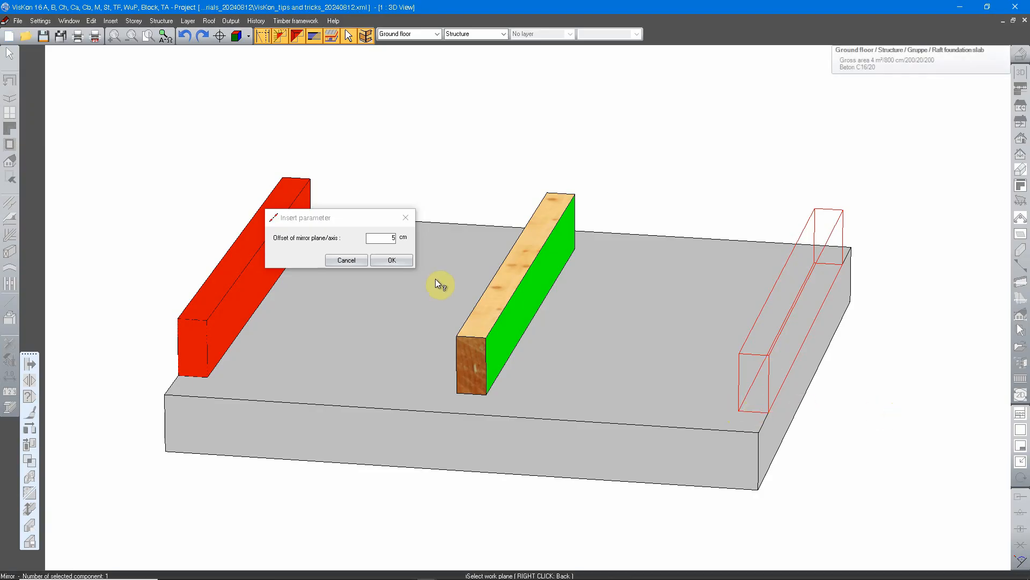
# Step: Enter 10/2 cm as the mirror plane offset and mirror the selected beam as a copy
pyautogui.doubleClick(382, 238)
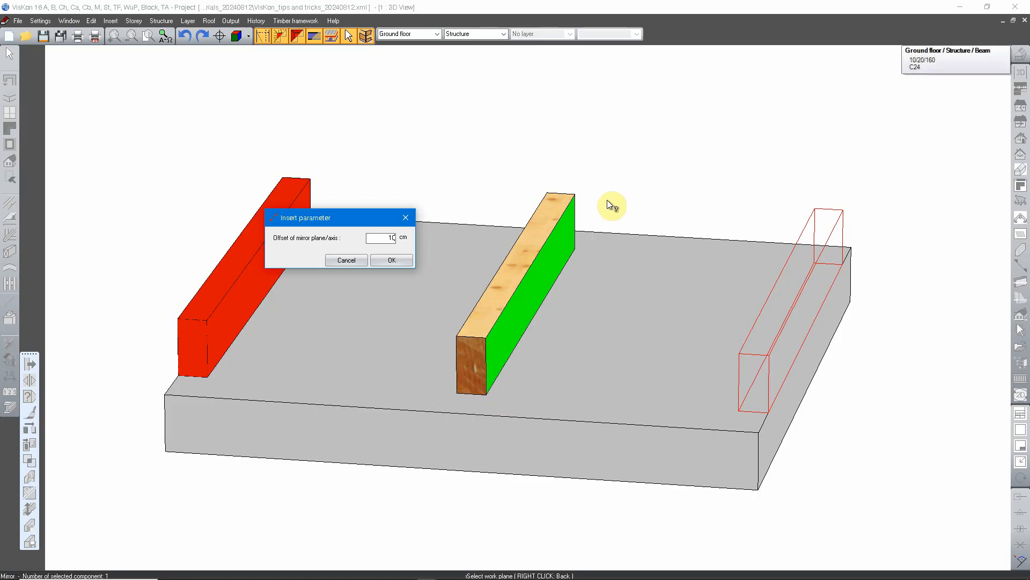
pyautogui.doubleClick(382, 238)
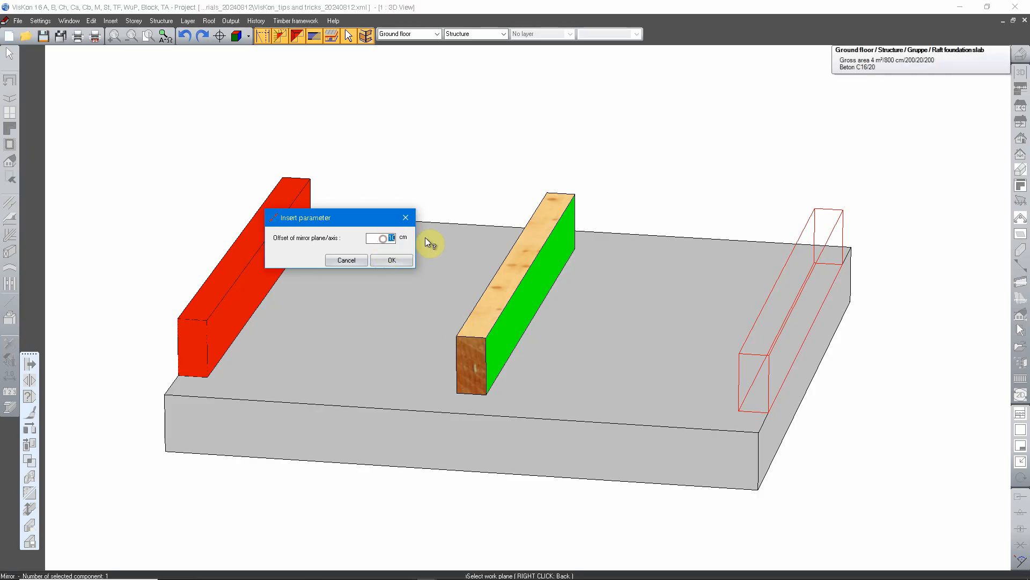
pyautogui.write('20')
pyautogui.doubleClick(391, 237)
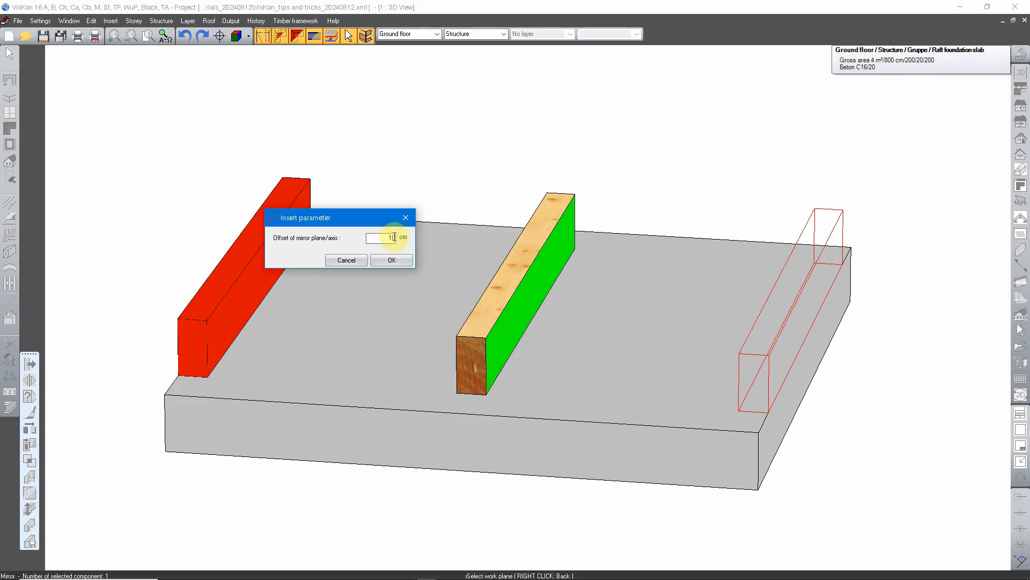
pyautogui.write('/2')
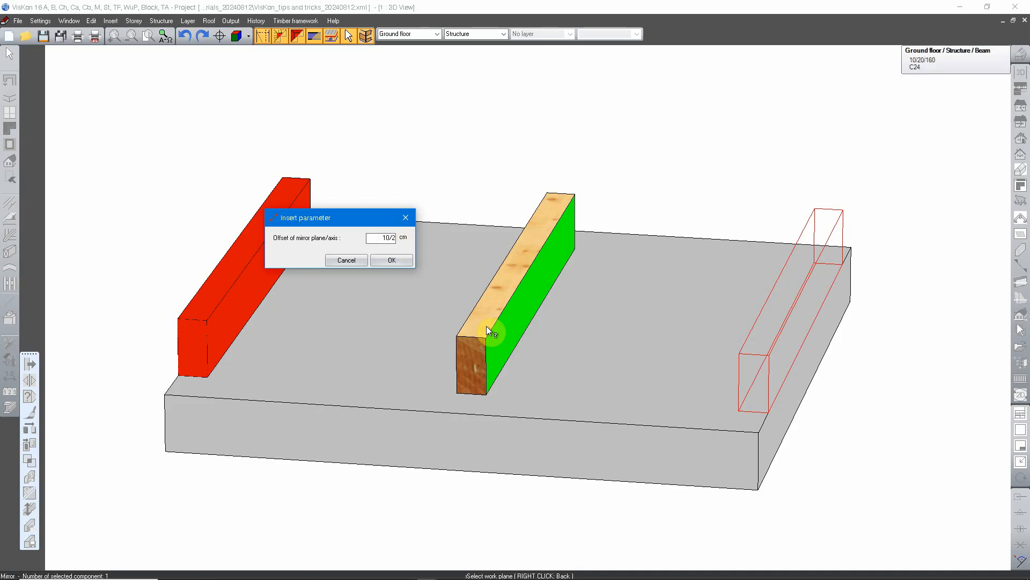
pyautogui.moveTo(486, 326); pyautogui.dragTo(441, 333, button='middle')
pyautogui.click(395, 240)
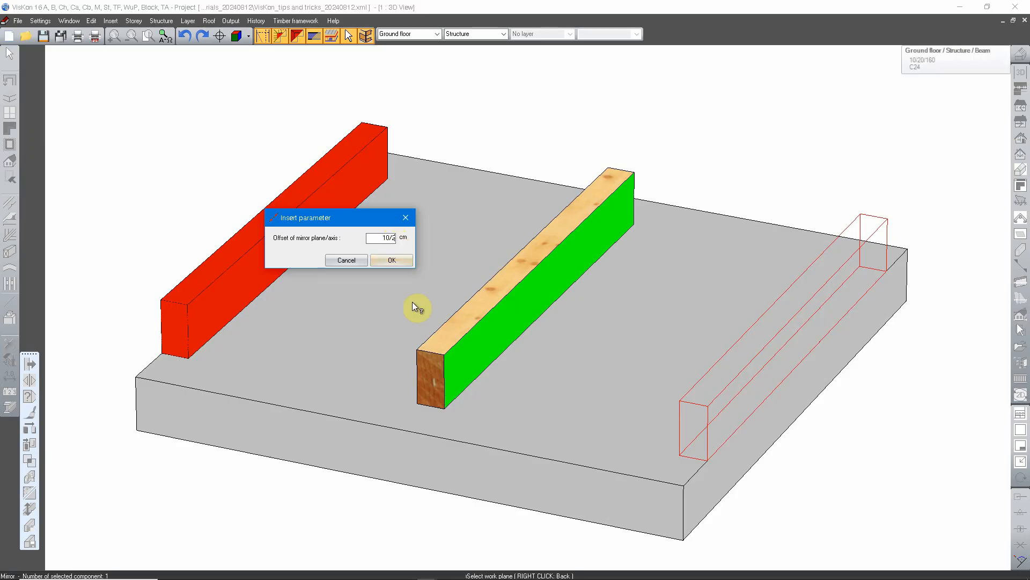
pyautogui.moveTo(412, 302); pyautogui.dragTo(436, 386, button='middle')
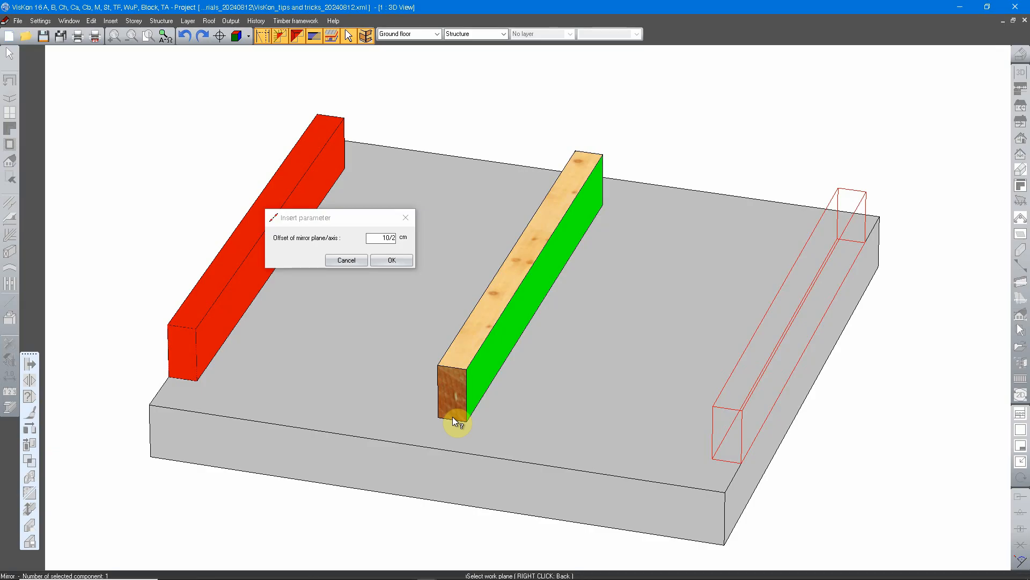
pyautogui.click(398, 259)
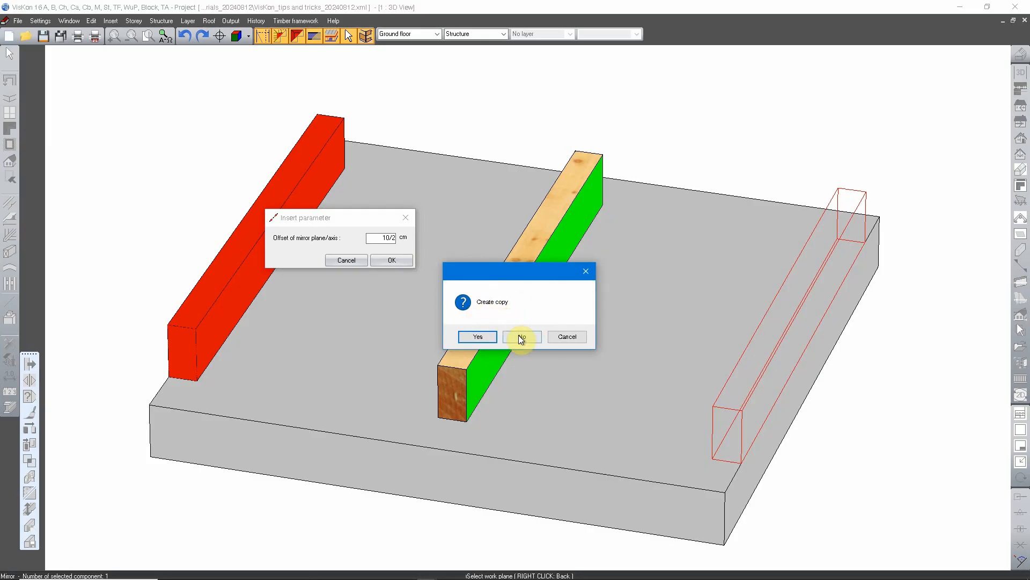
pyautogui.click(478, 336)
# Step: Examine the three beams on the slab from several angles and end the mirroring
pyautogui.moveTo(375, 441); pyautogui.dragTo(599, 428, button='middle')
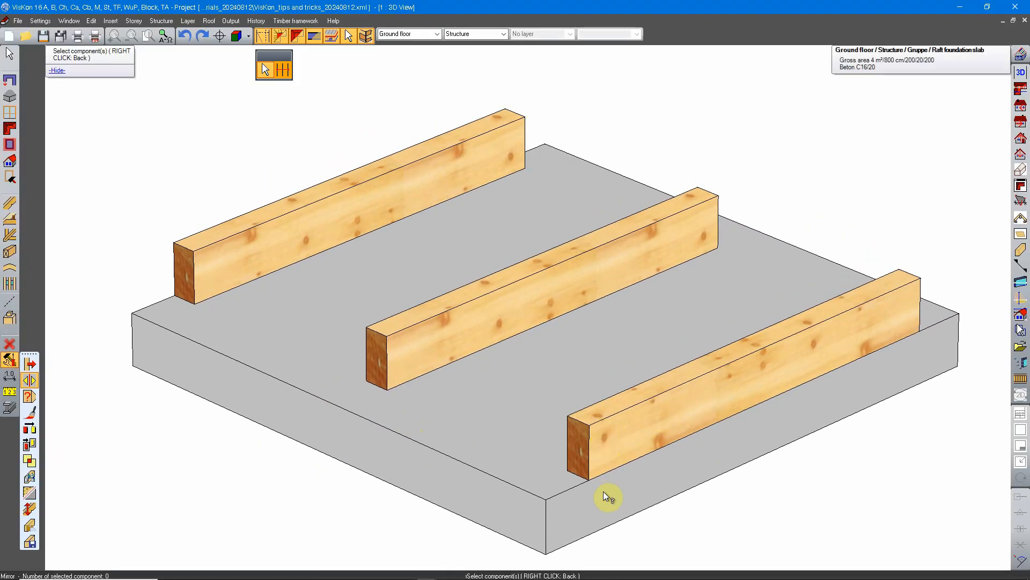
pyautogui.moveTo(691, 424); pyautogui.dragTo(795, 430, button='middle')
pyautogui.click(29, 380)
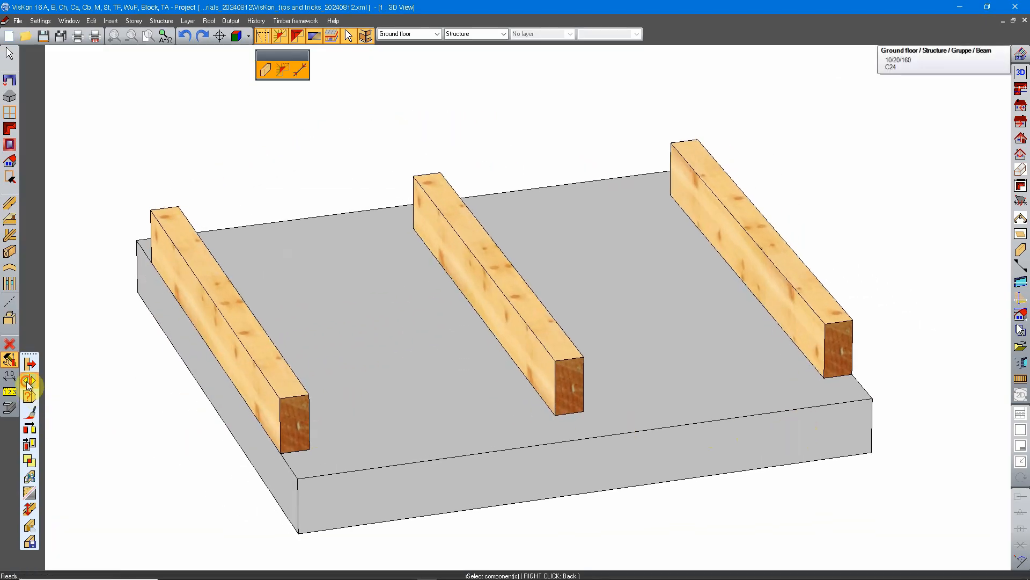
pyautogui.click(265, 71)
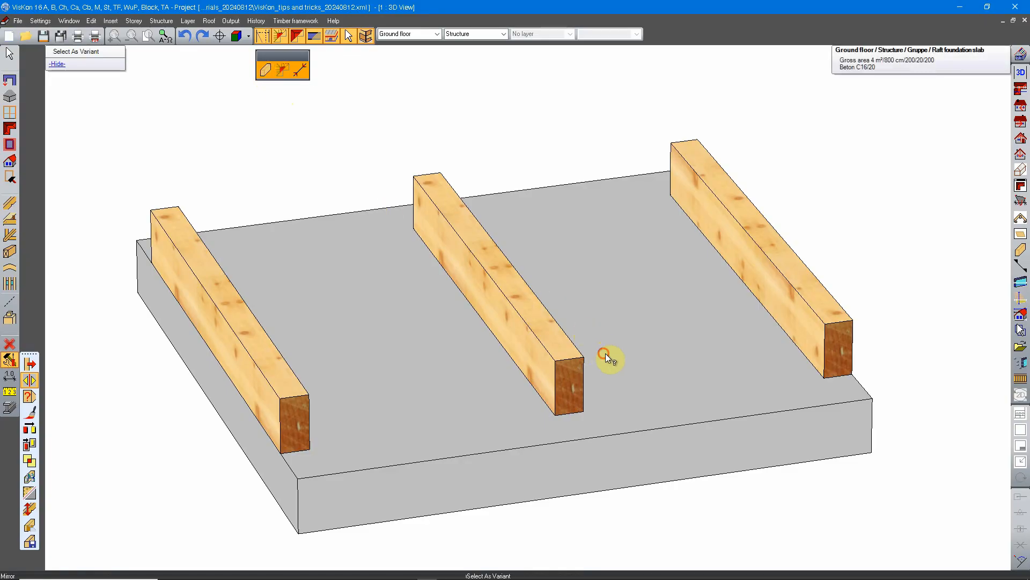
pyautogui.moveTo(604, 353); pyautogui.dragTo(407, 384, button='middle')
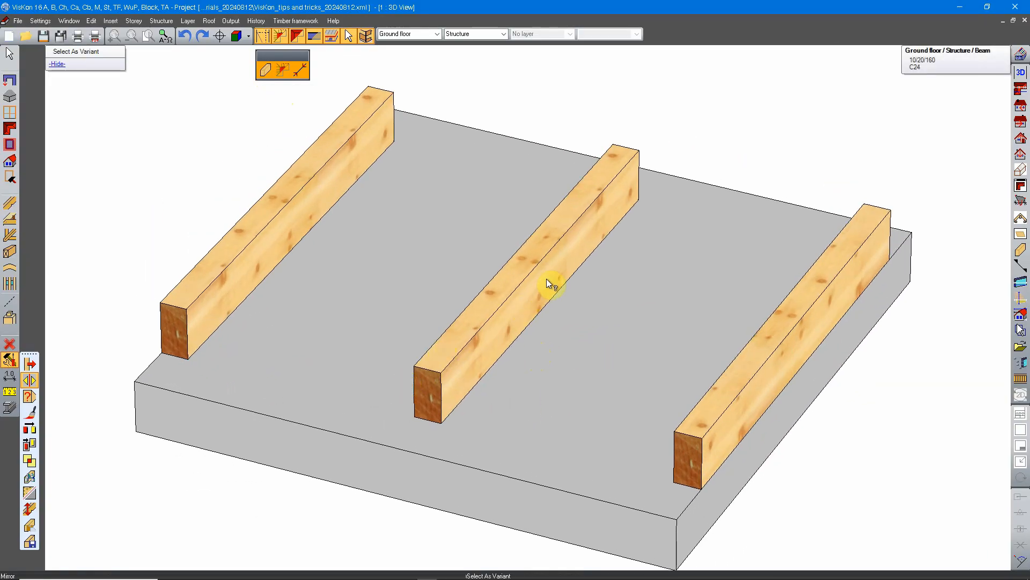
pyautogui.moveTo(601, 236); pyautogui.dragTo(470, 372, button='middle')
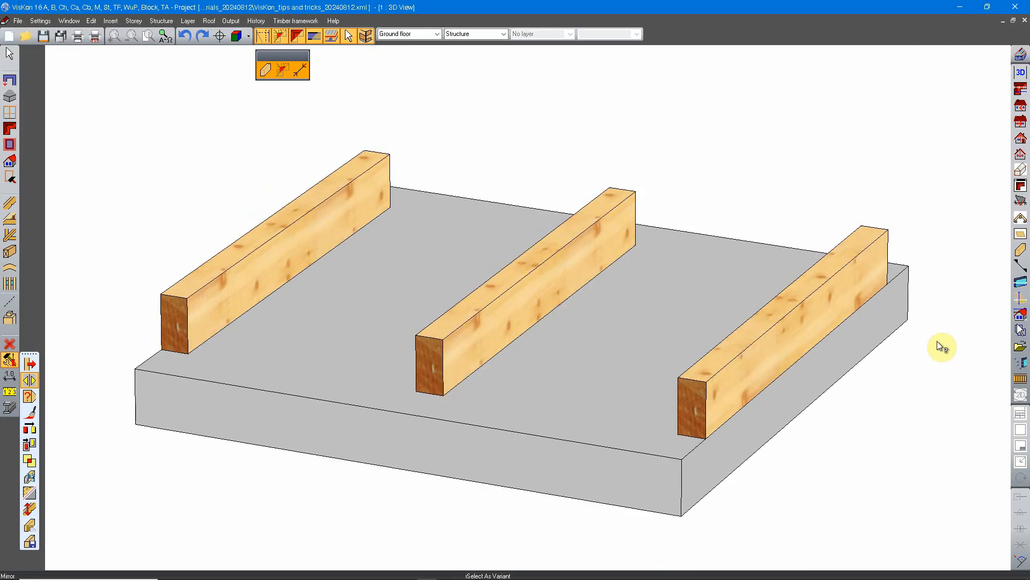
pyautogui.scroll(-3, 633, 380)
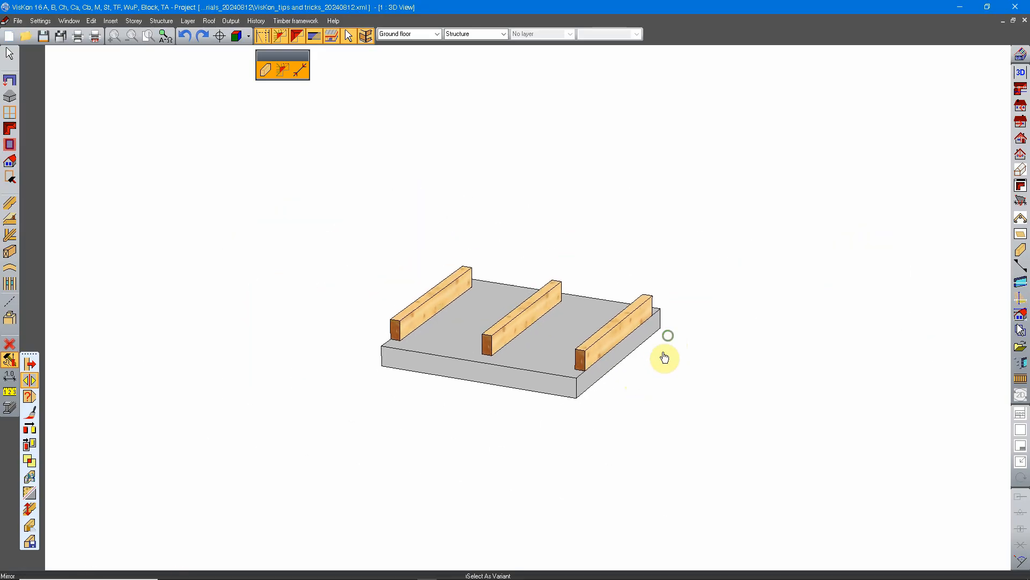
pyautogui.moveTo(647, 347); pyautogui.dragTo(659, 410, button='middle')
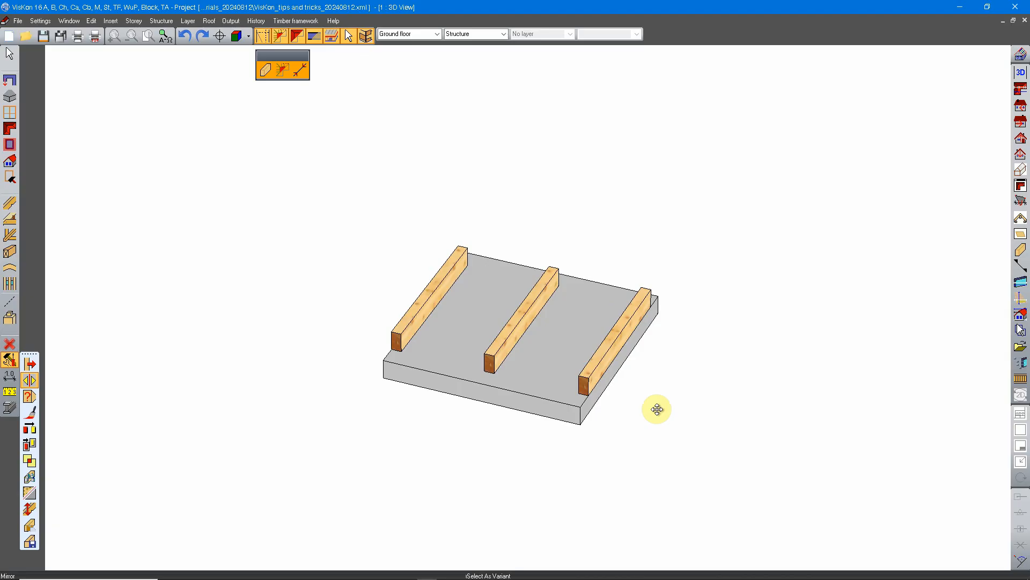
pyautogui.press('Escape')
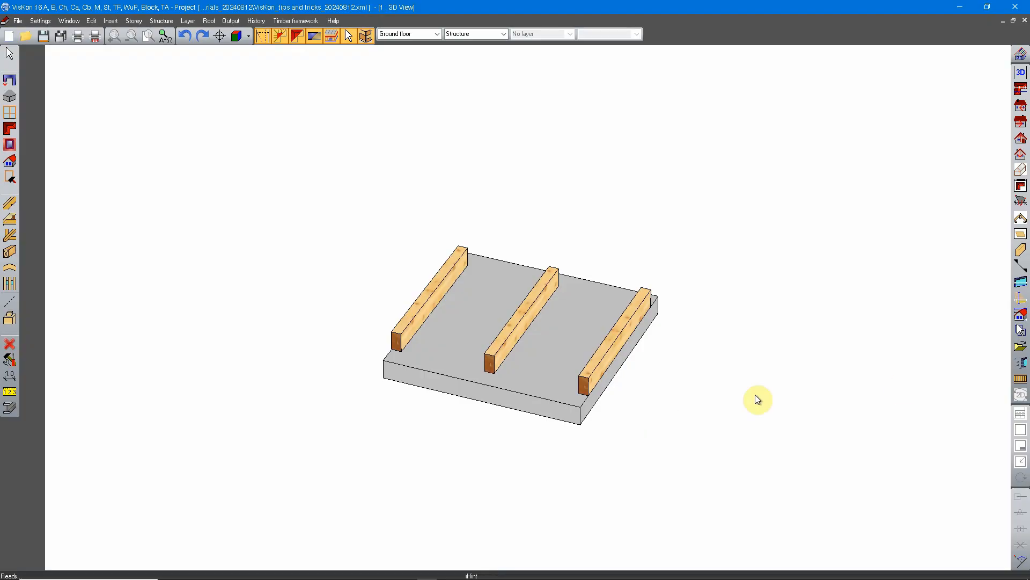